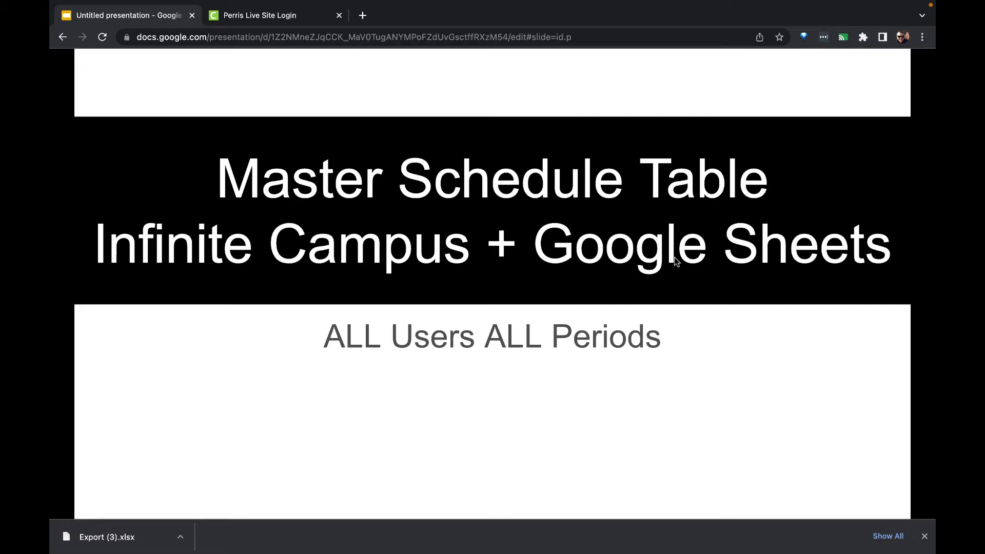
Step: Log in to Infinite Campus and switch to the Campus Tools application
click(288, 23)
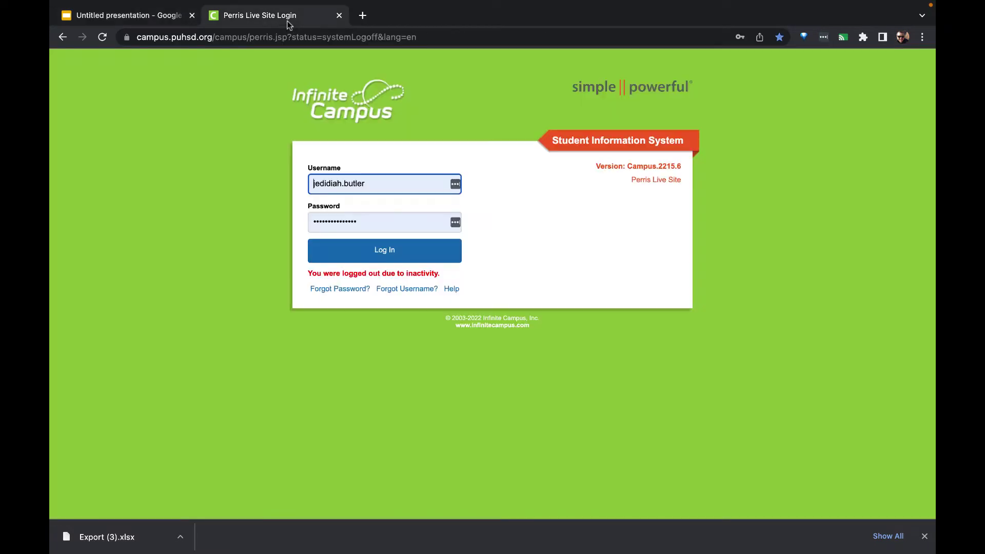
click(385, 251)
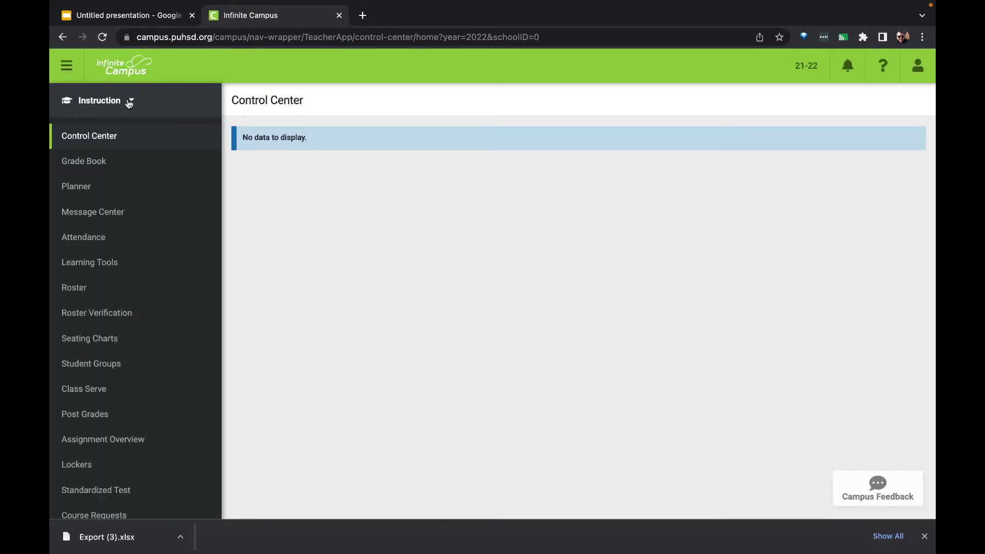
click(129, 103)
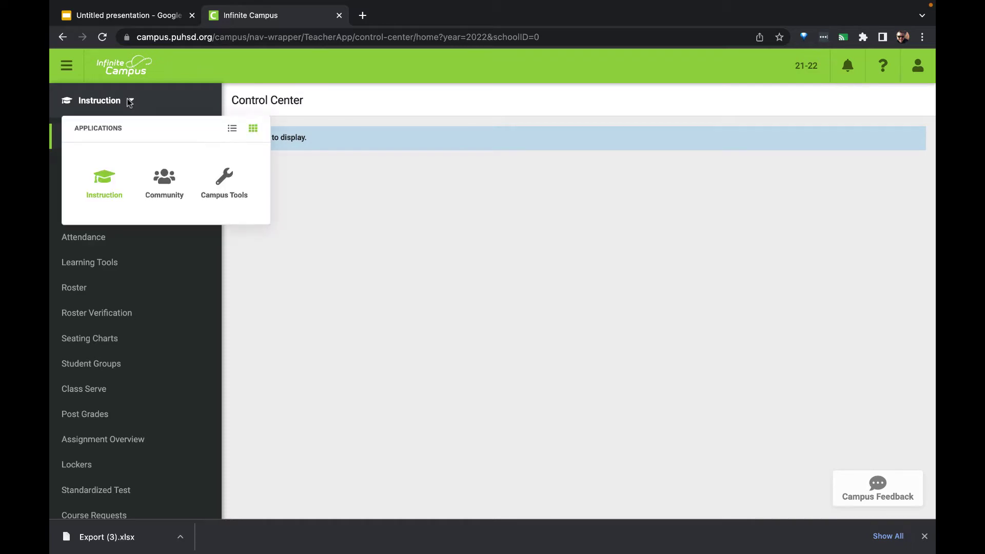
click(226, 187)
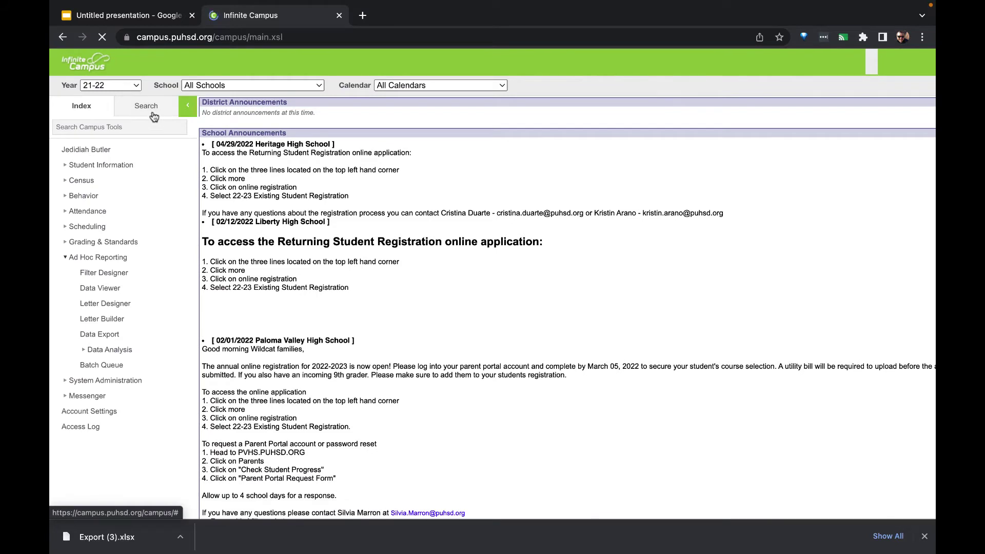
Step: Create a new Course/Section query wizard filter in the Ad Hoc Filter Designer
click(114, 276)
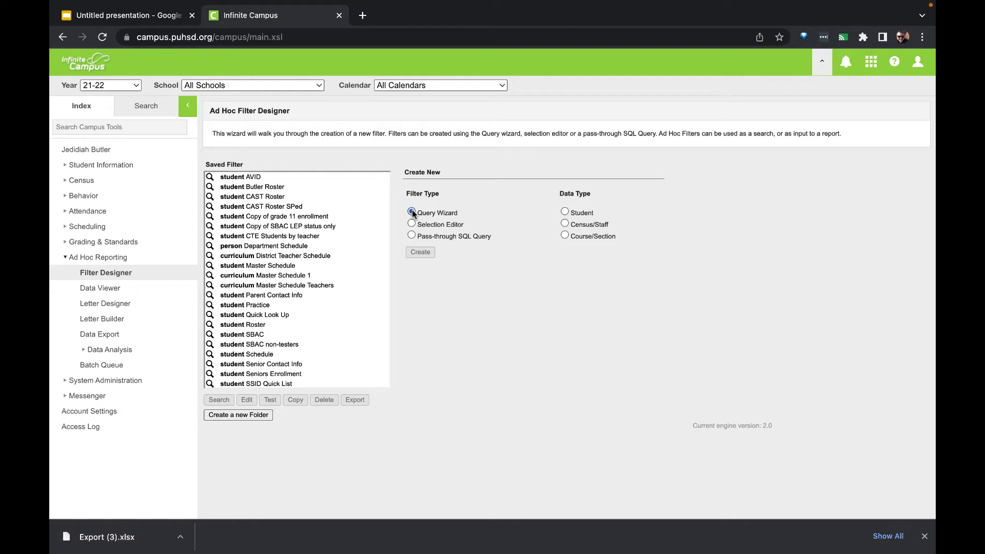
click(565, 236)
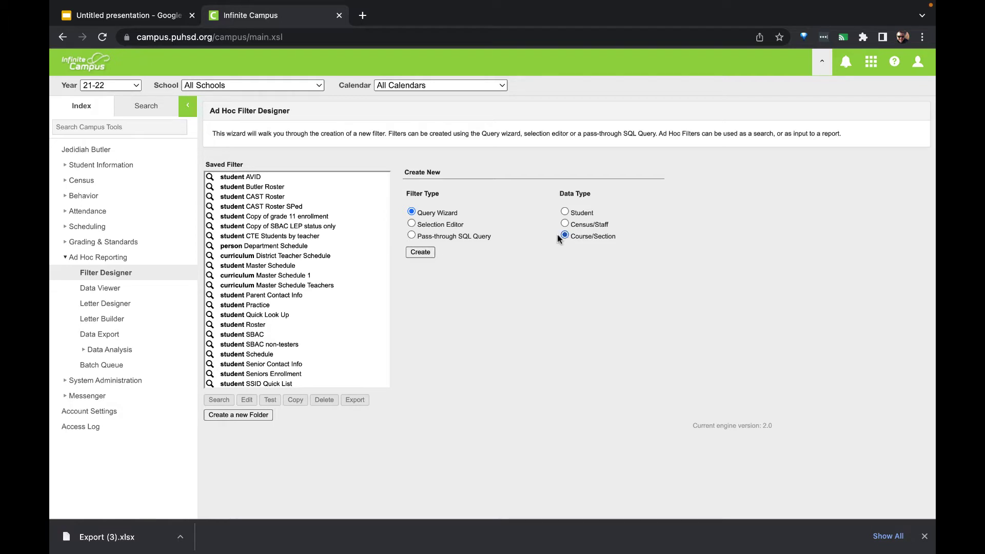
click(420, 253)
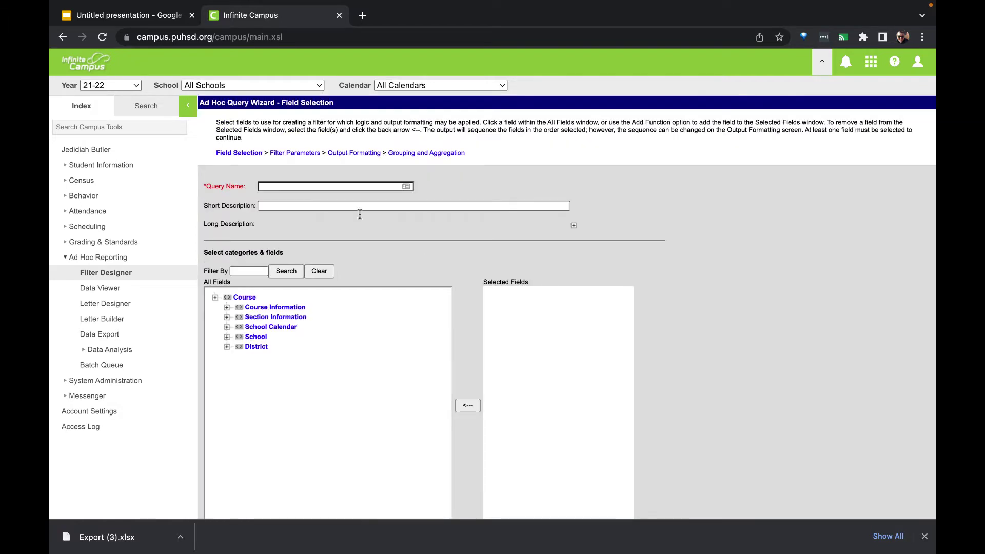
Step: Enter 'VIDEO Master Schedule Demo' in the Query Name field
click(273, 186)
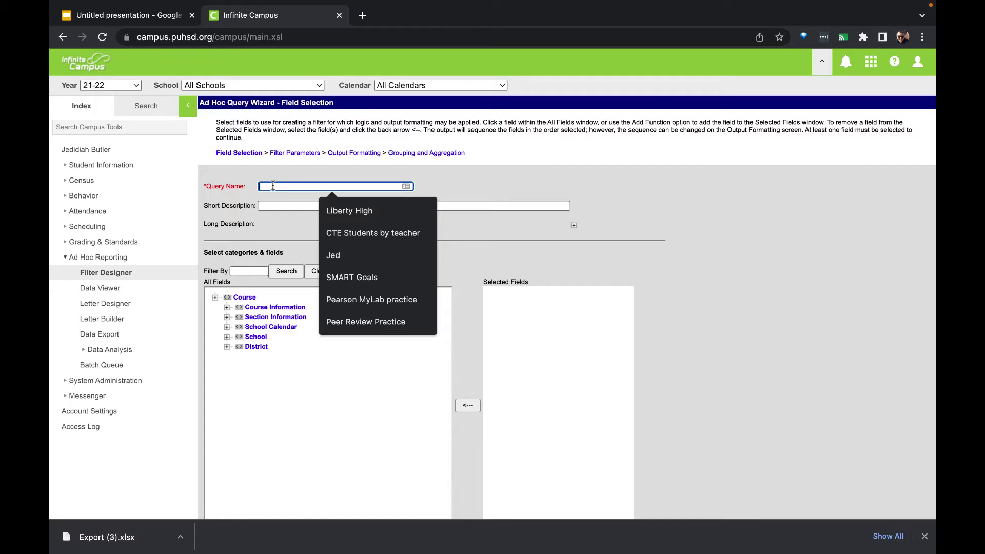
text(VIDEO)
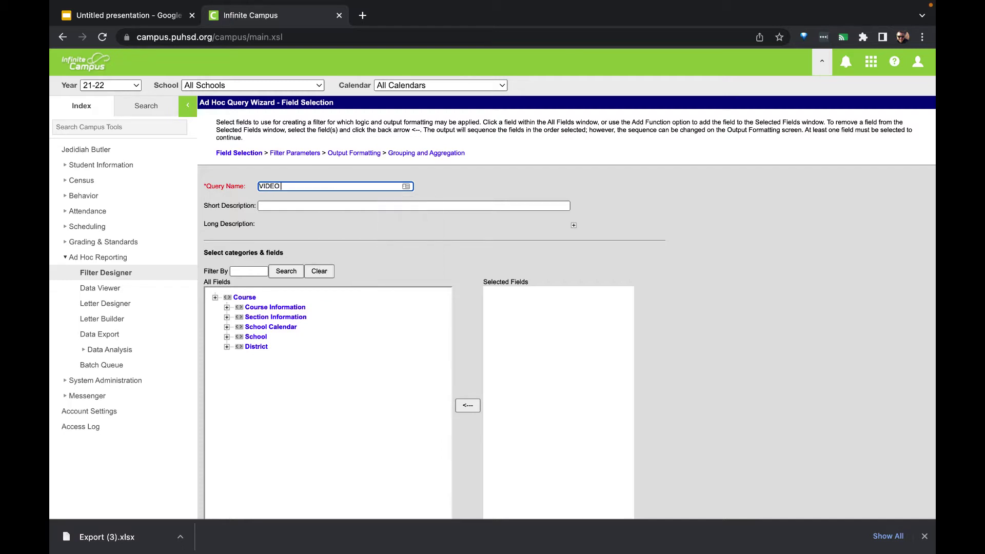
text( Master Schedule Demo)
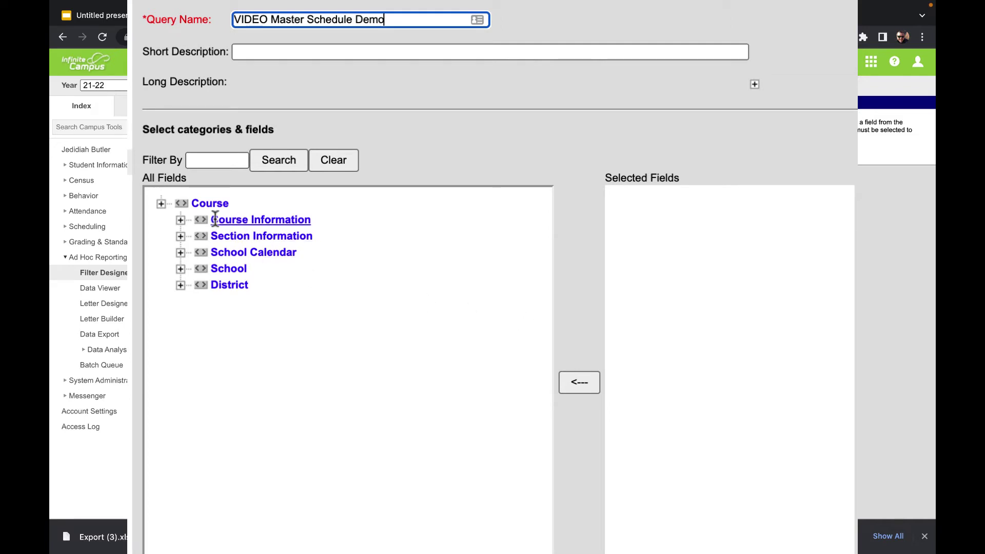
Step: Add the School name field to the query's selected fields
click(180, 269)
scroll(361, 312, down, 2)
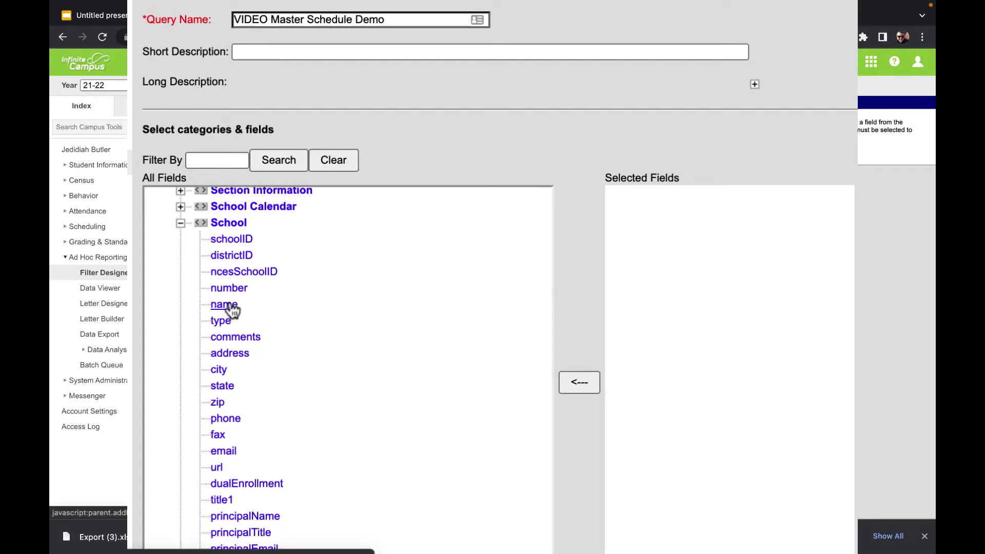
click(226, 305)
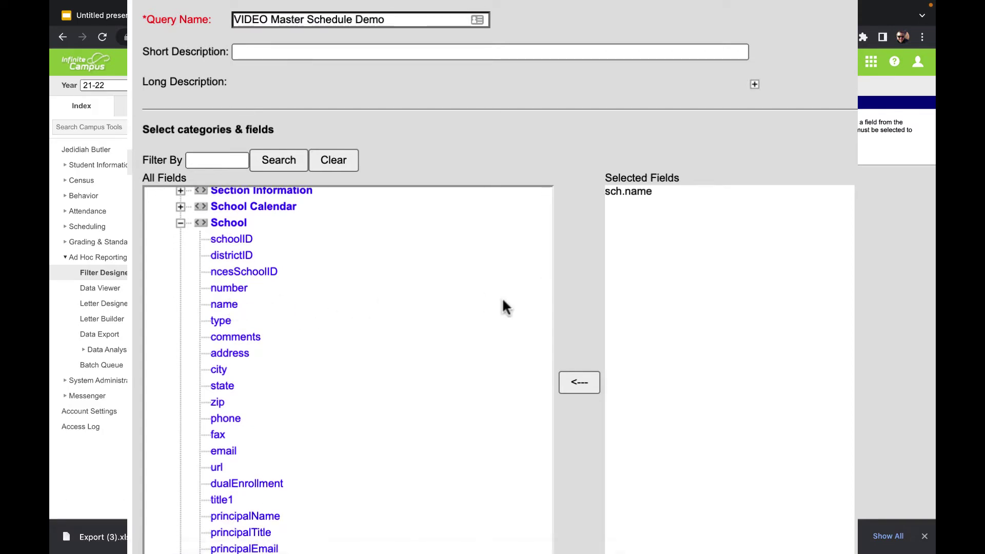
scroll(501, 298, up, 2)
click(179, 269)
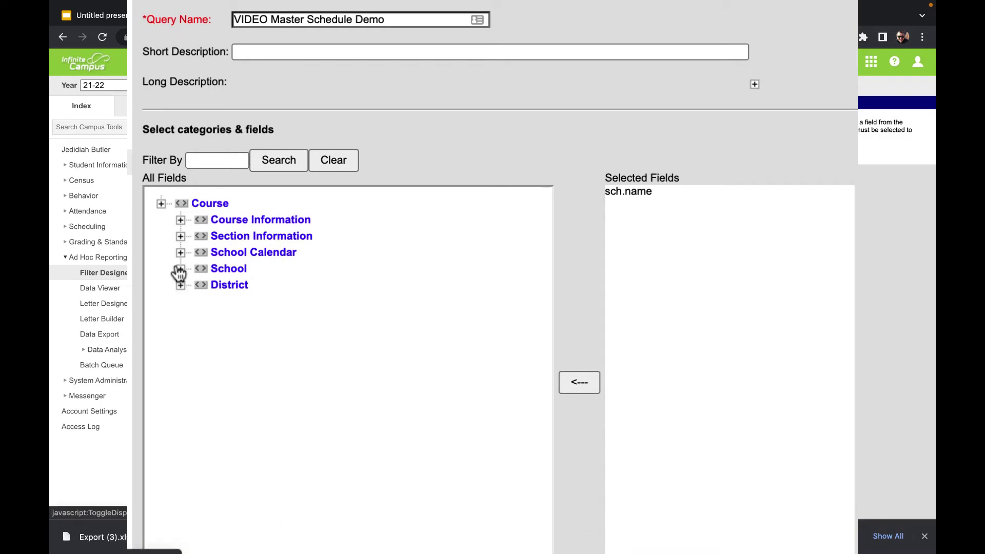
Step: Add courseName from Course Information to the selected fields
click(180, 220)
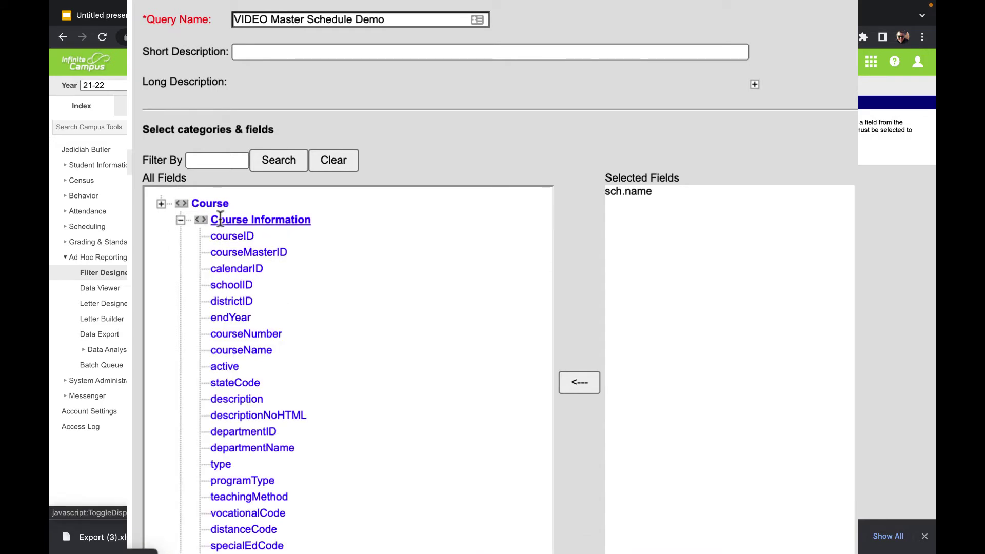
click(263, 351)
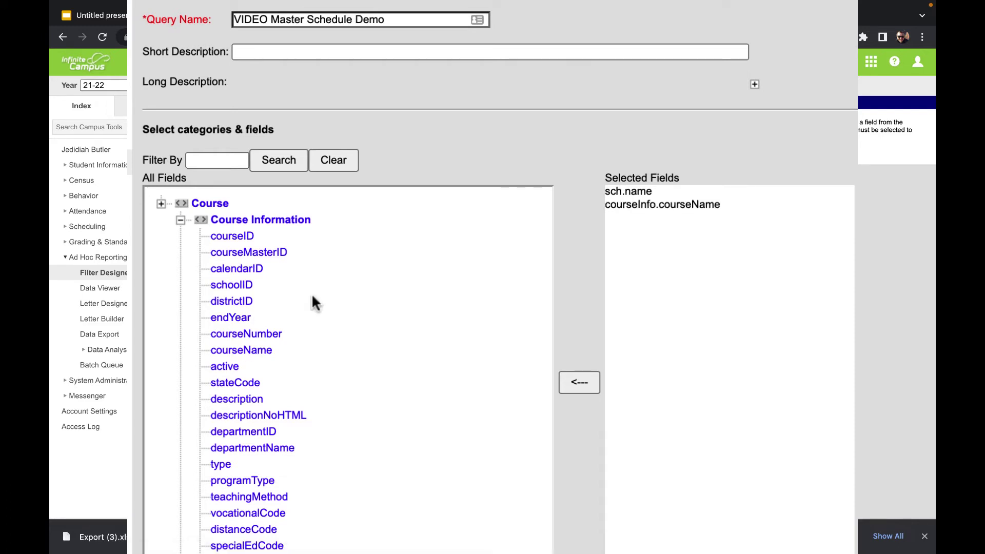
scroll(314, 303, down, 1)
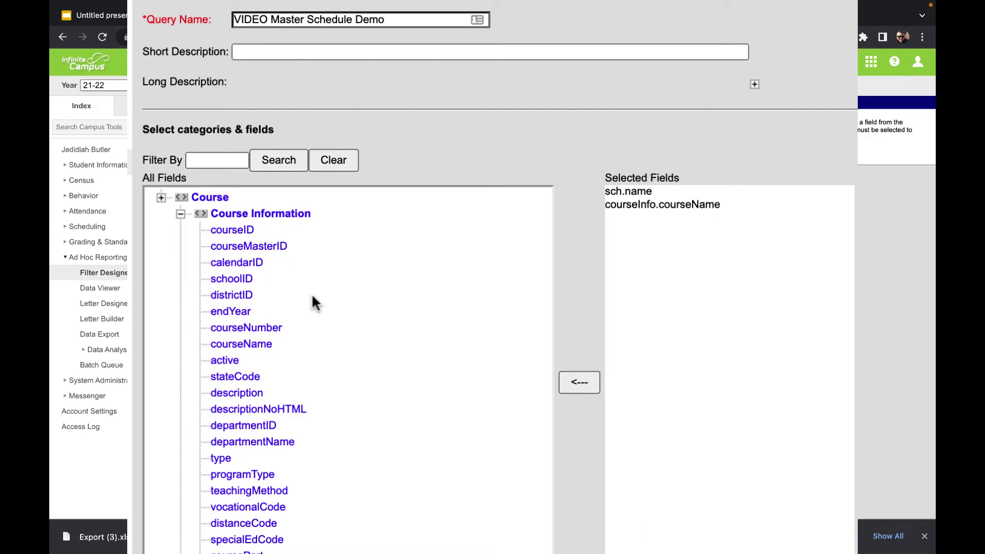
scroll(307, 303, up, 1)
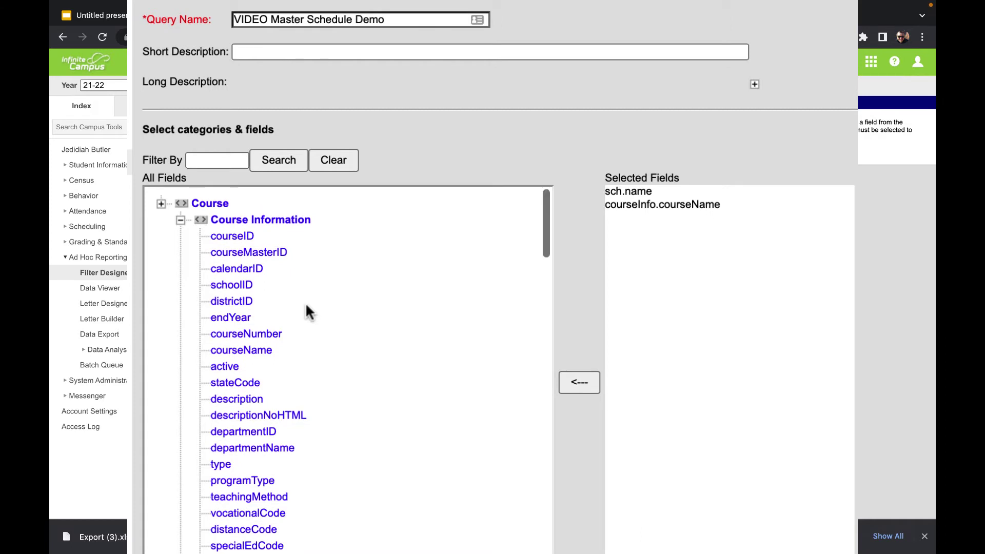
click(181, 221)
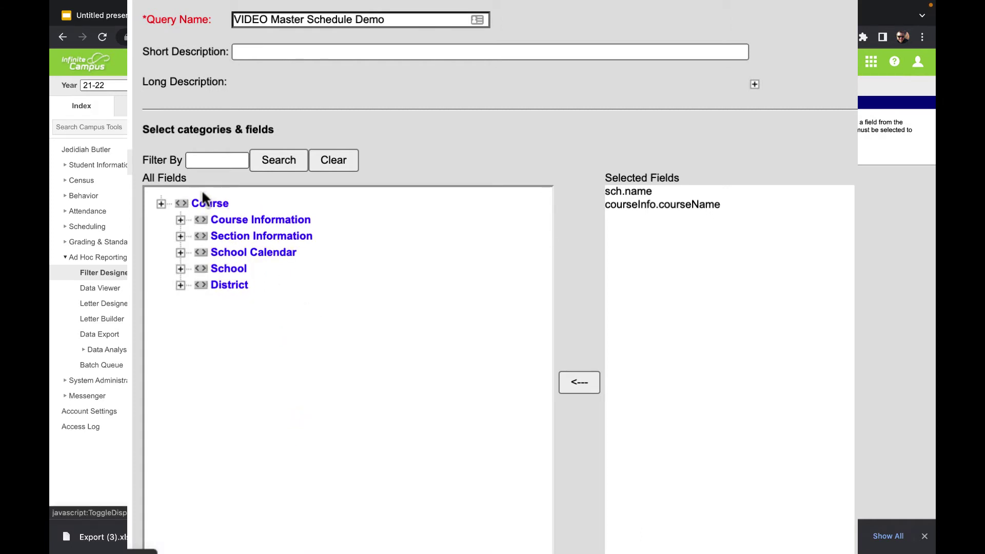
click(209, 161)
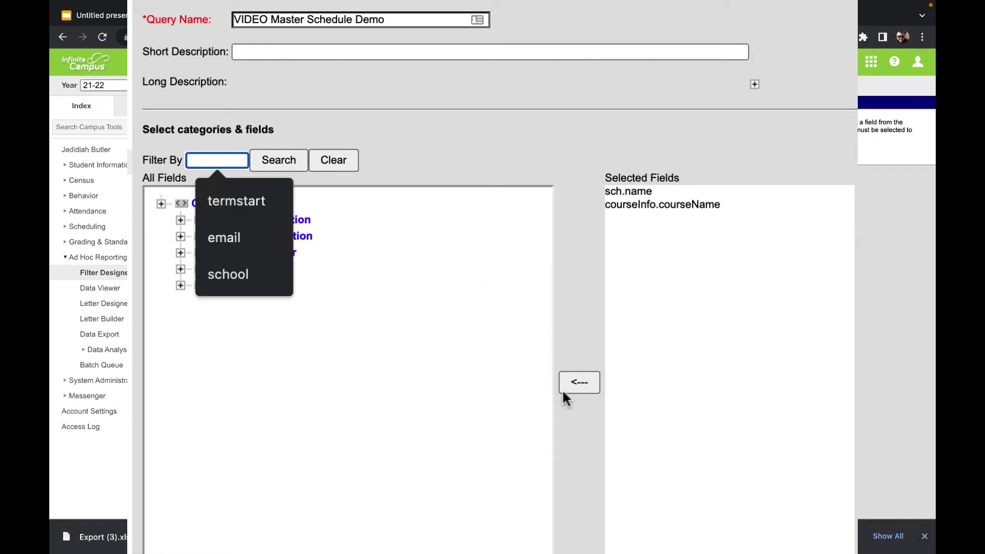
Step: Search for termstart and add the Section Schedule termStart field
click(239, 200)
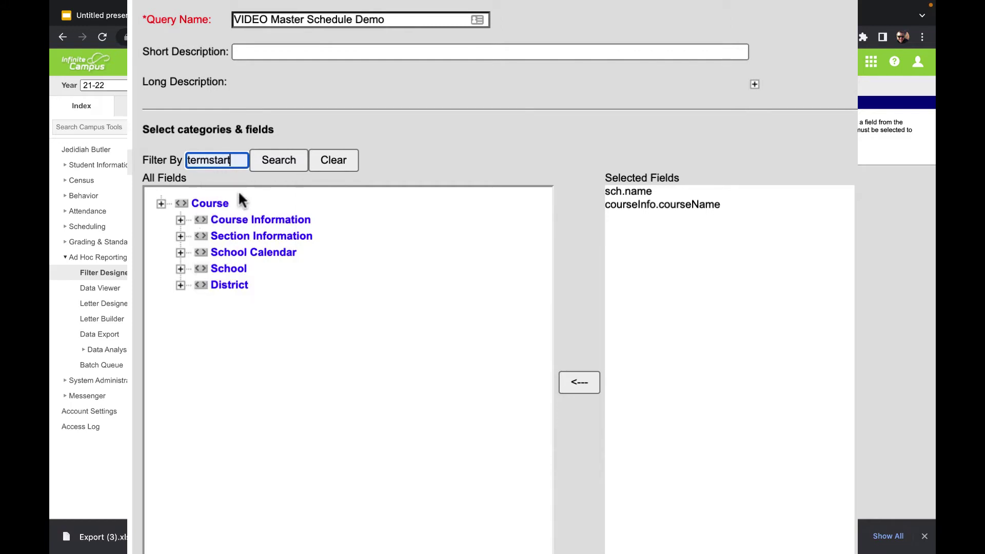
double_click(239, 154)
text(termstart)
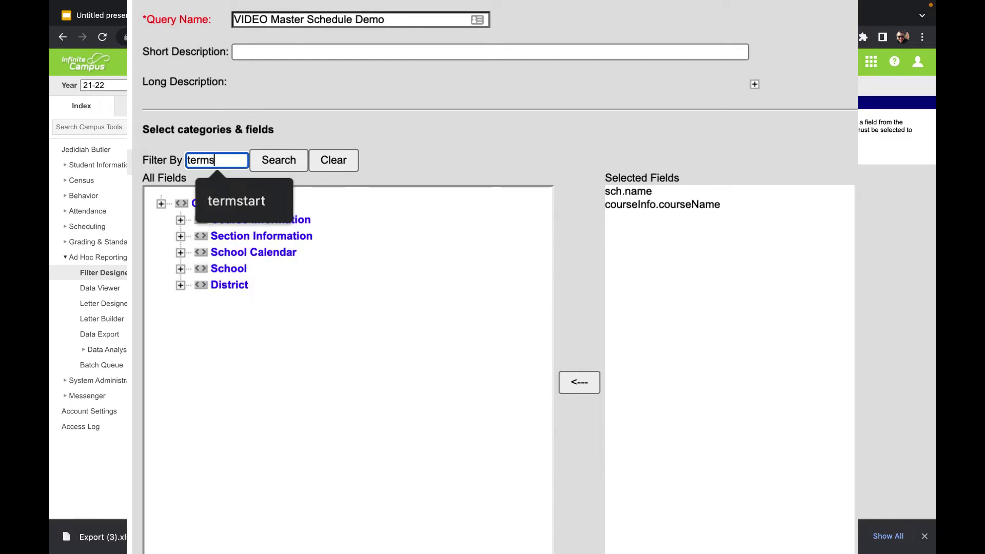
click(279, 159)
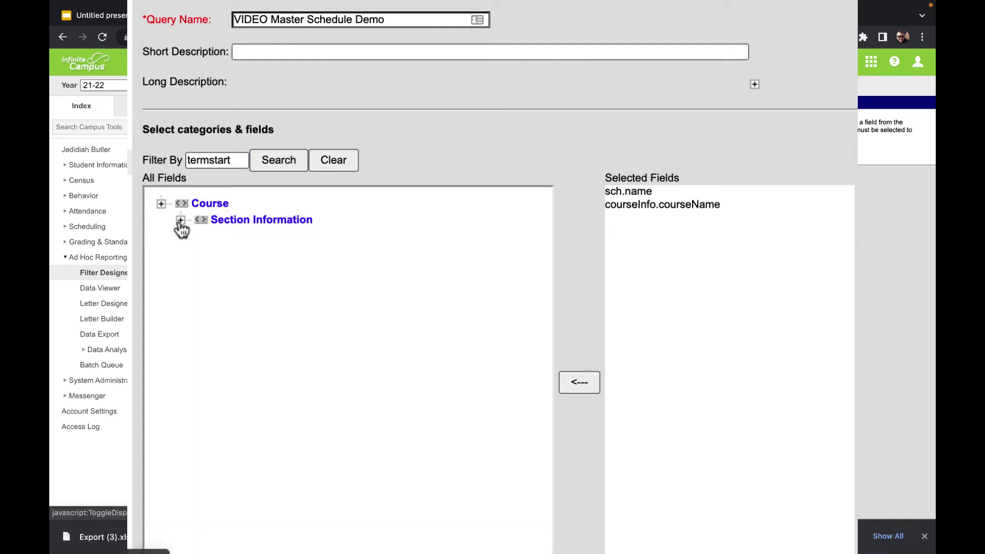
click(181, 221)
click(200, 237)
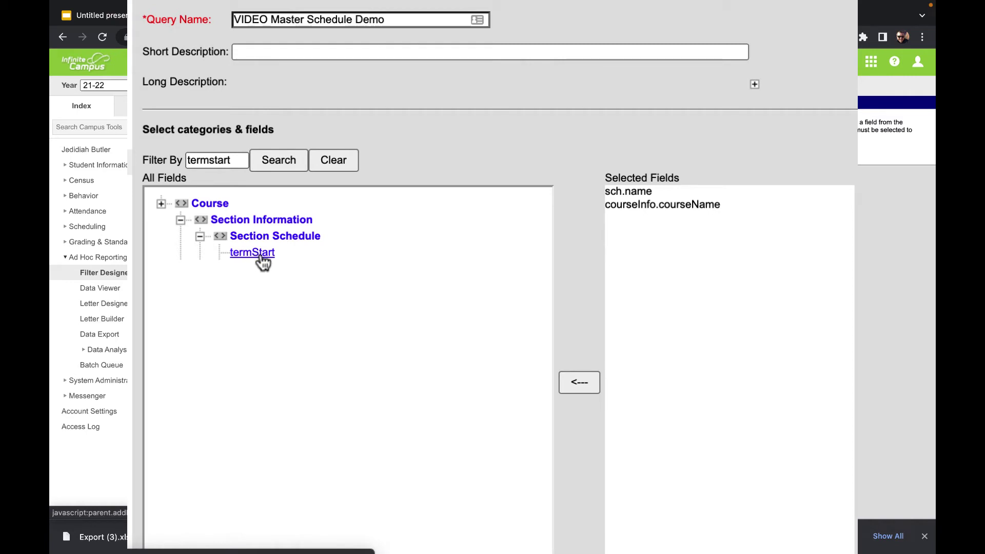
click(254, 253)
click(200, 237)
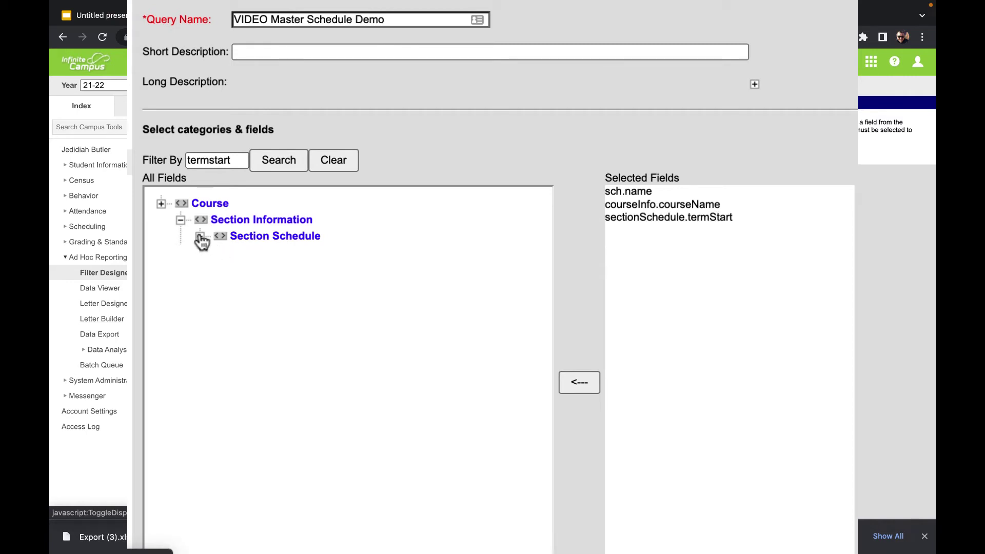
click(180, 220)
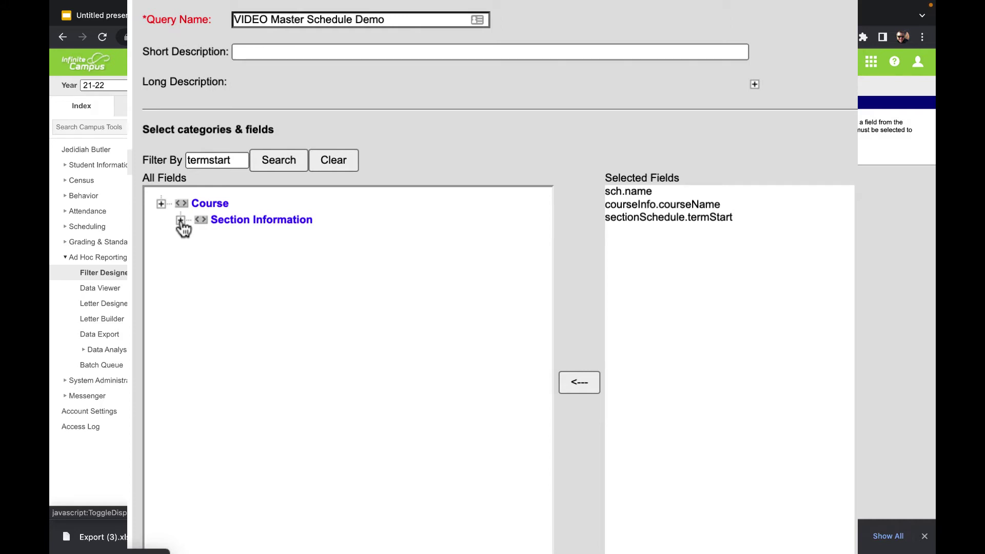
Step: Search for periodstart and add the periodStart field
double_click(206, 159)
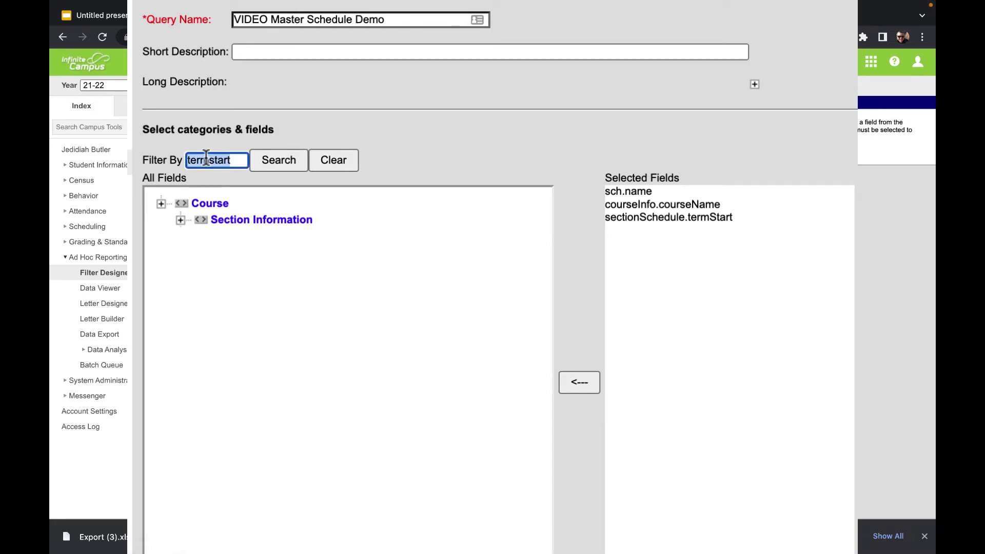
text(periodstart)
click(285, 152)
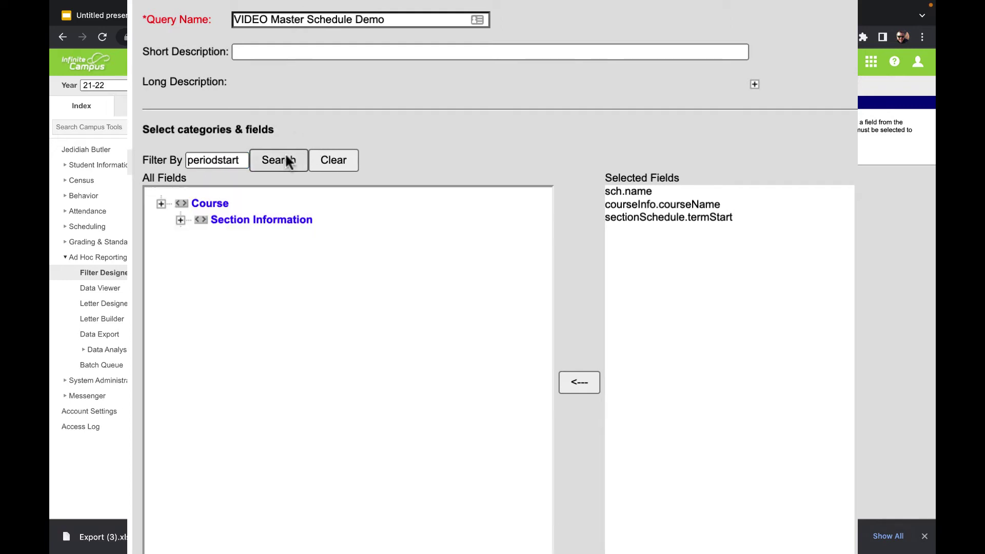
click(181, 221)
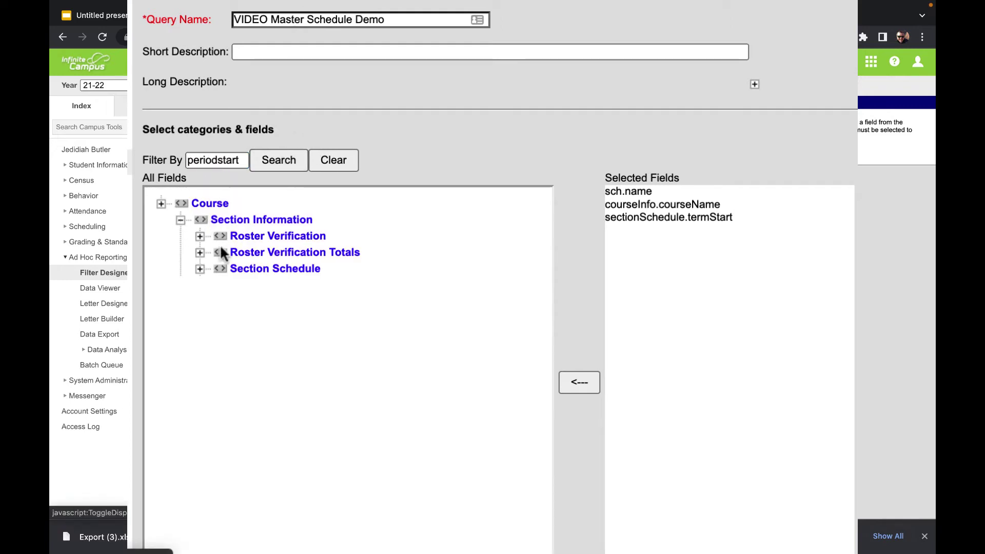
click(200, 269)
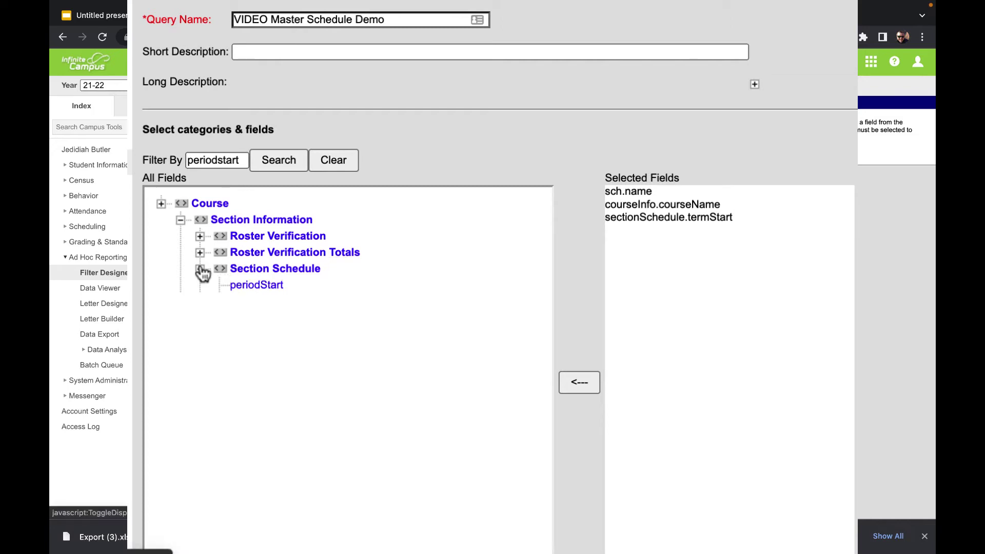
click(261, 286)
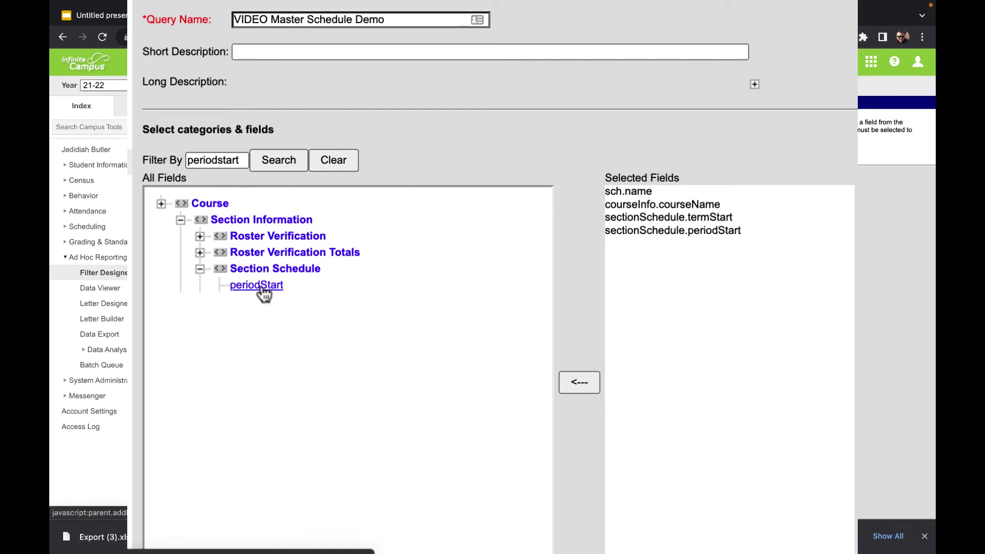
click(181, 220)
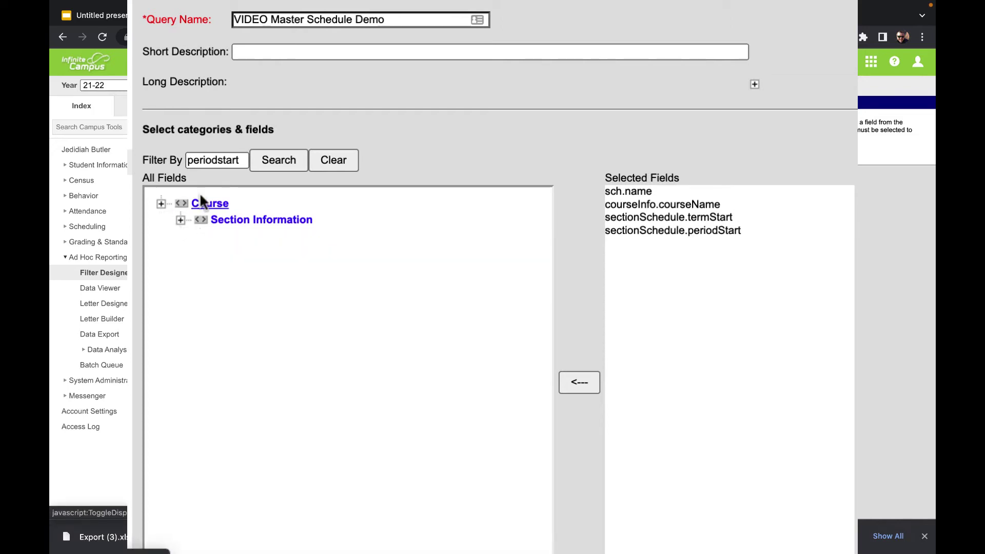
Step: Search for room and add the roomName field from Section Information
double_click(212, 161)
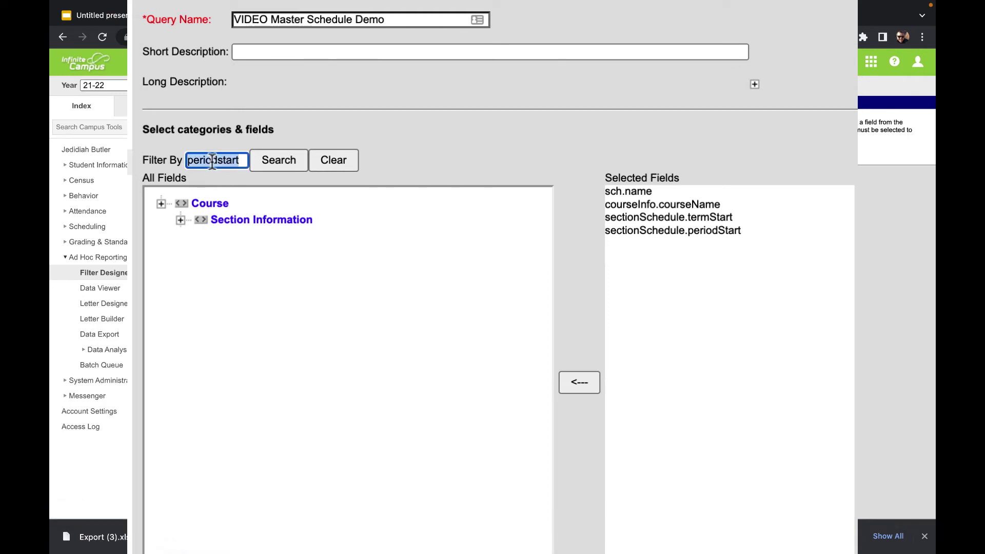
key(BackSpace)
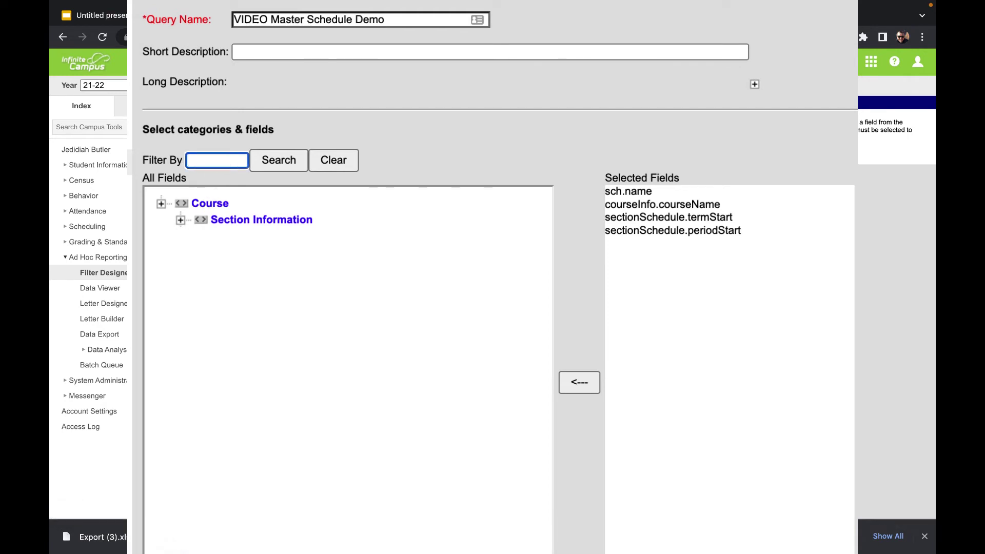
text(room)
click(279, 161)
click(181, 220)
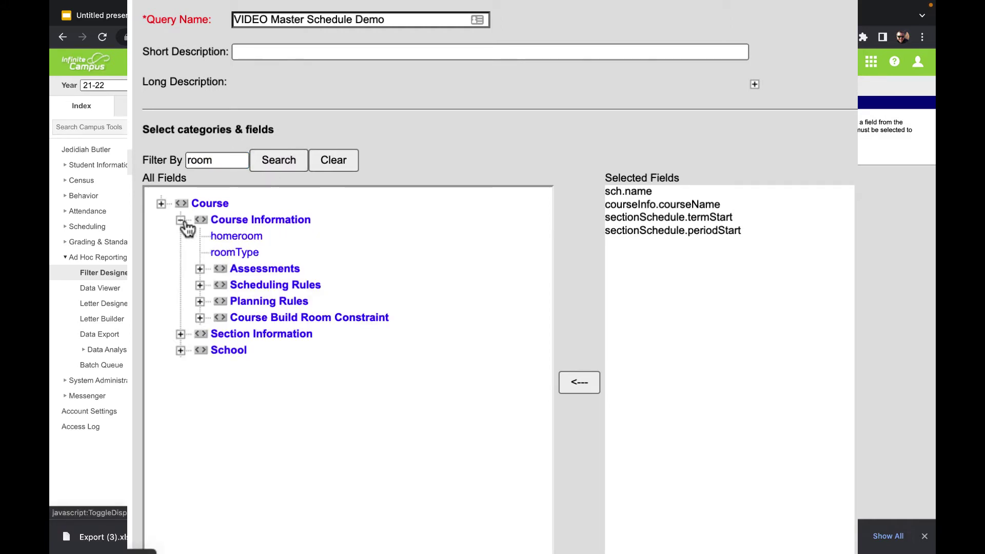
click(180, 335)
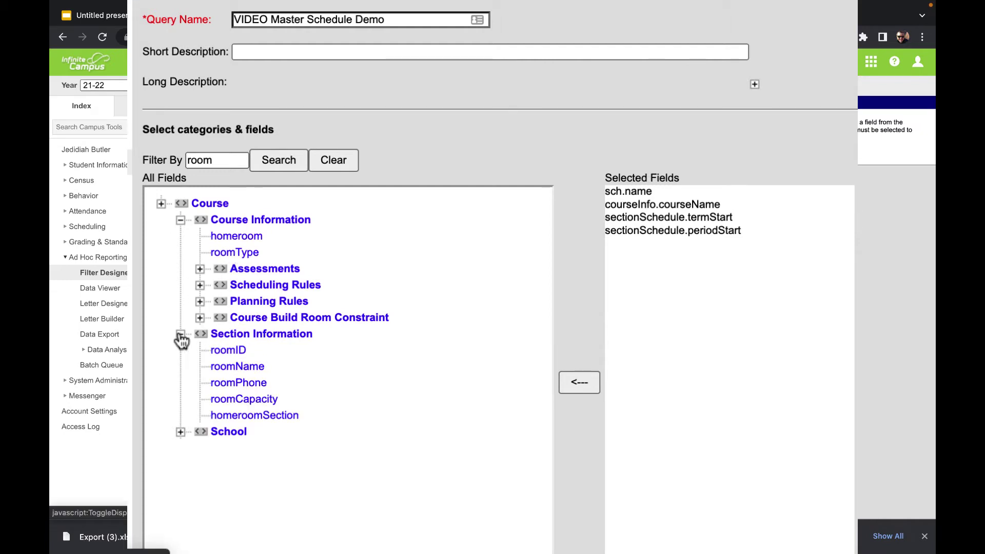
click(246, 367)
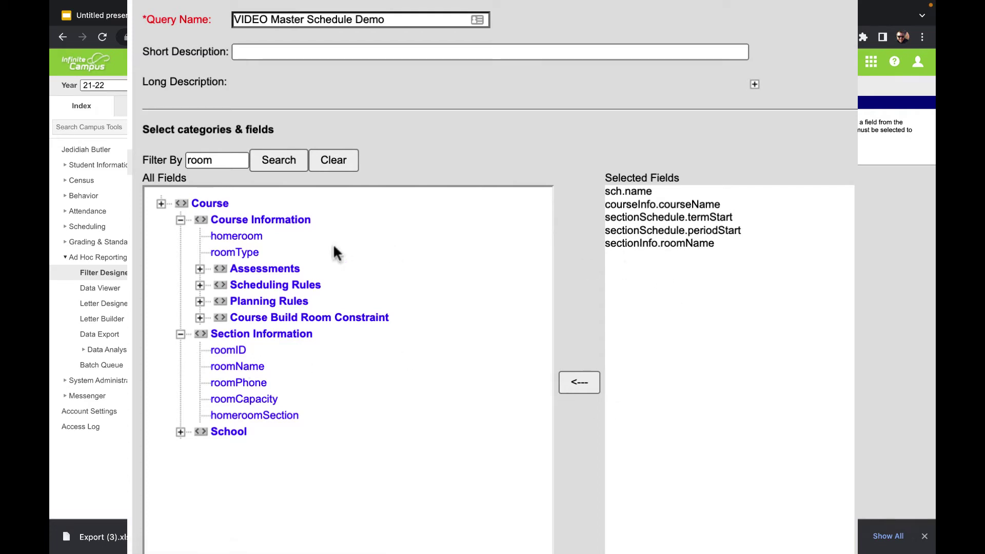
click(181, 335)
click(181, 221)
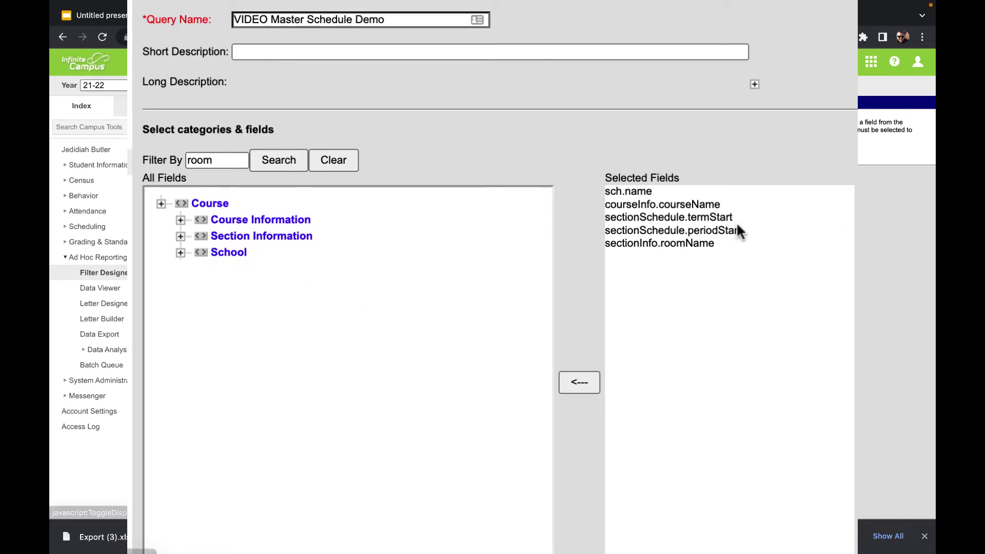
Step: Search for display and add the teacherDisplay field
double_click(221, 162)
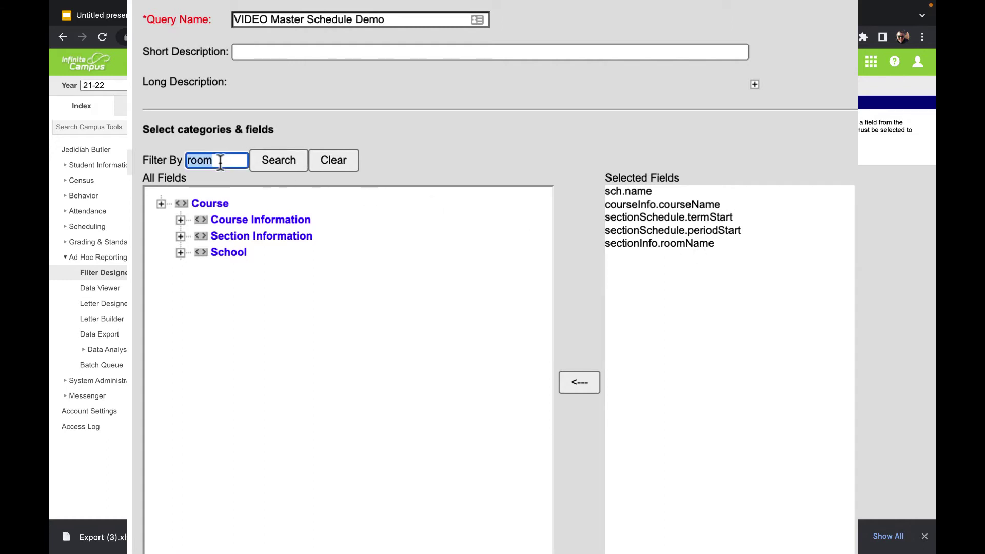
text(display)
click(265, 152)
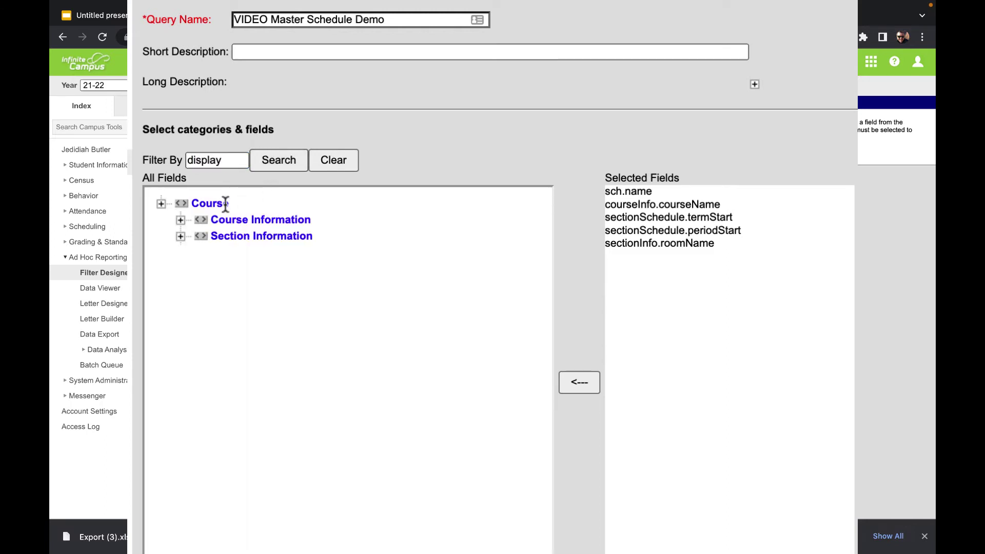
click(180, 221)
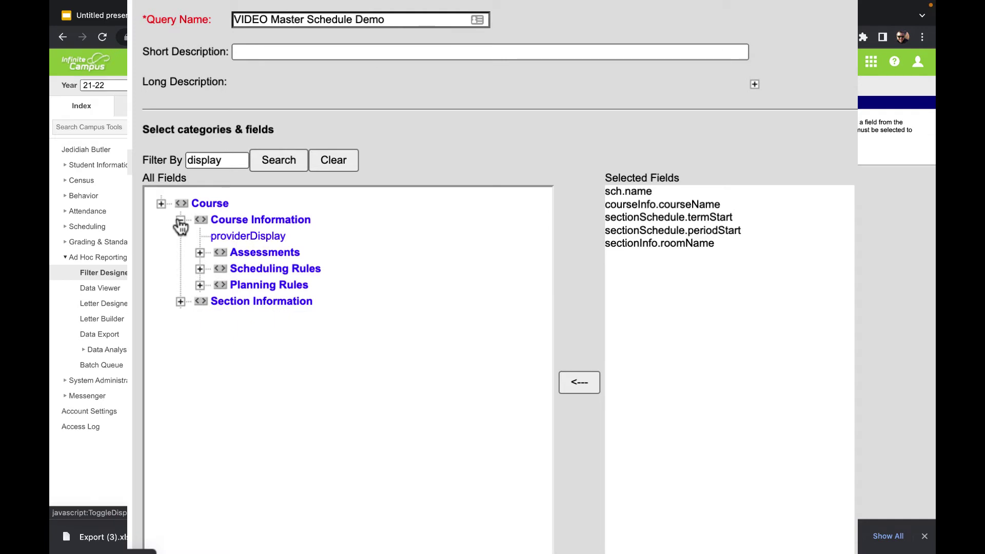
click(180, 221)
click(183, 238)
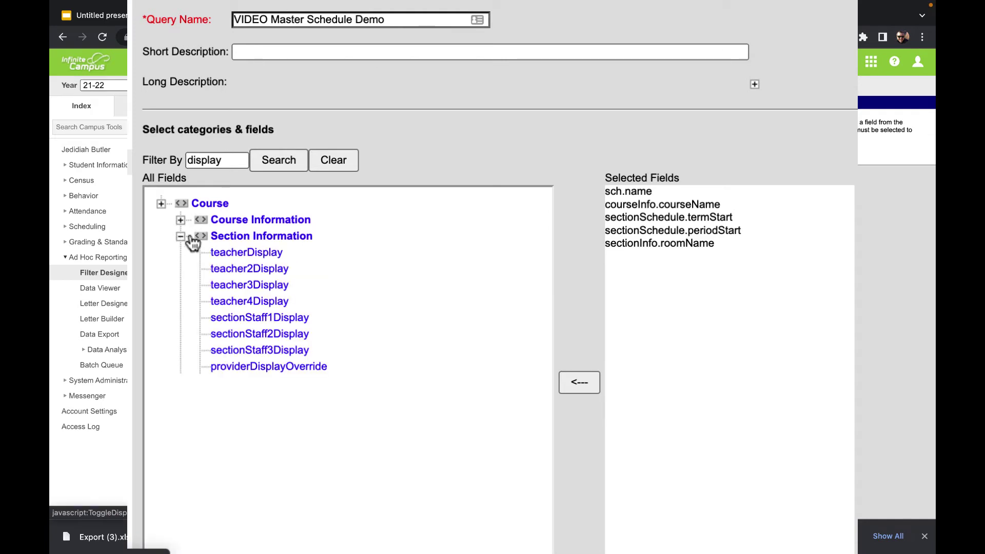
click(249, 254)
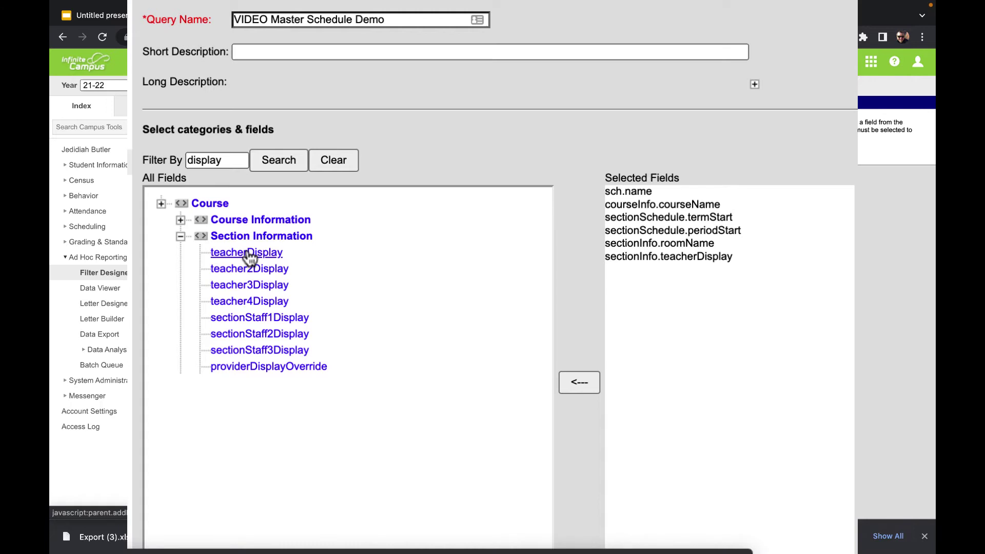
click(180, 236)
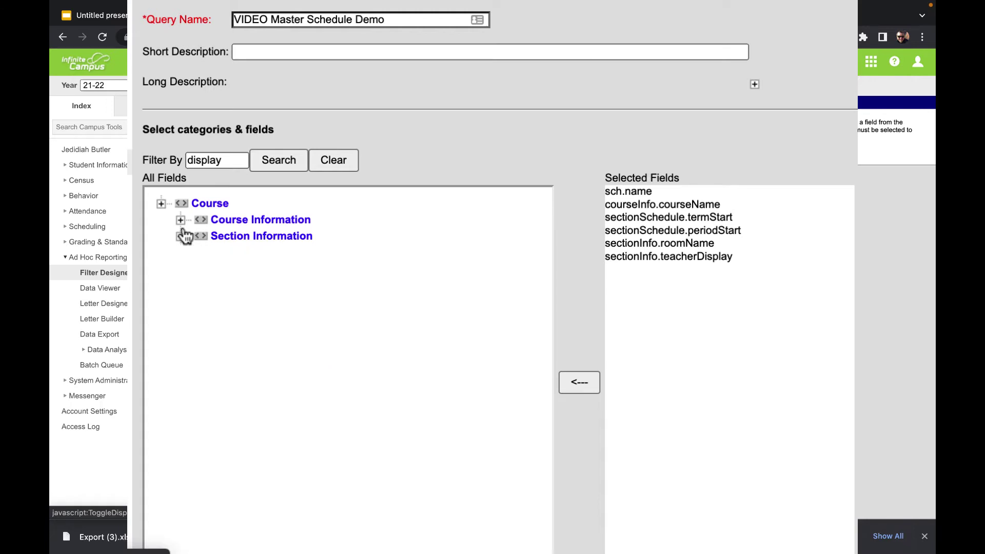
Step: Search for email and add the Teacher Email field
double_click(226, 163)
text(email)
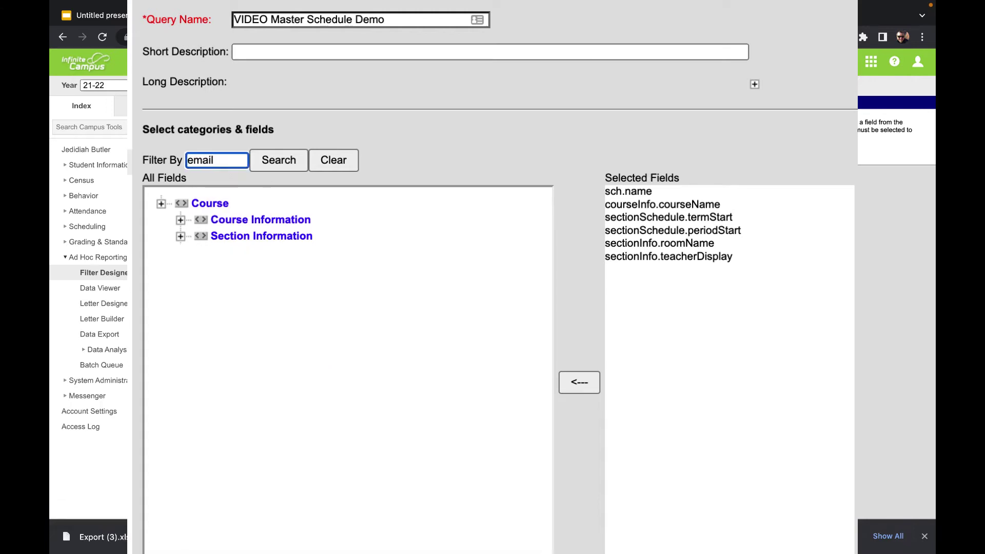
click(280, 159)
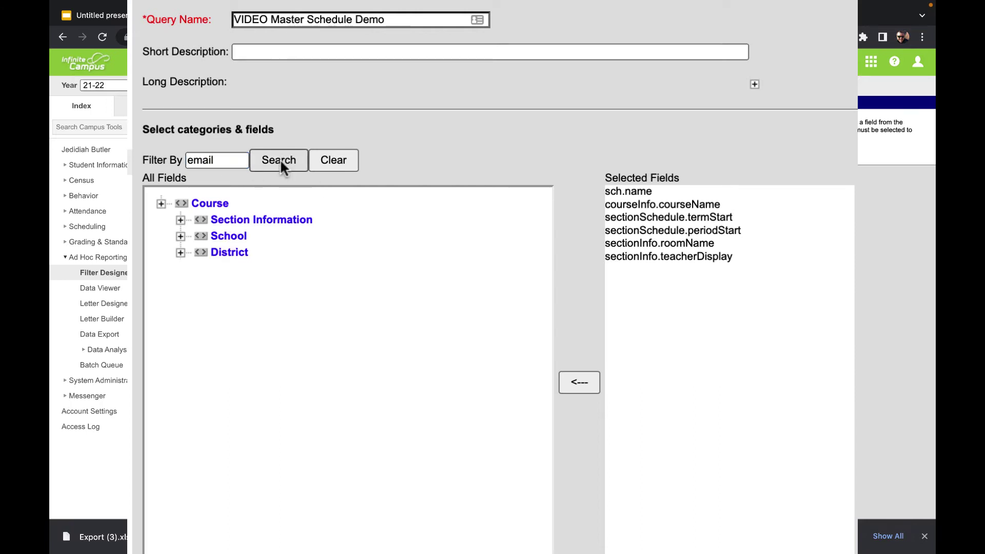
click(180, 221)
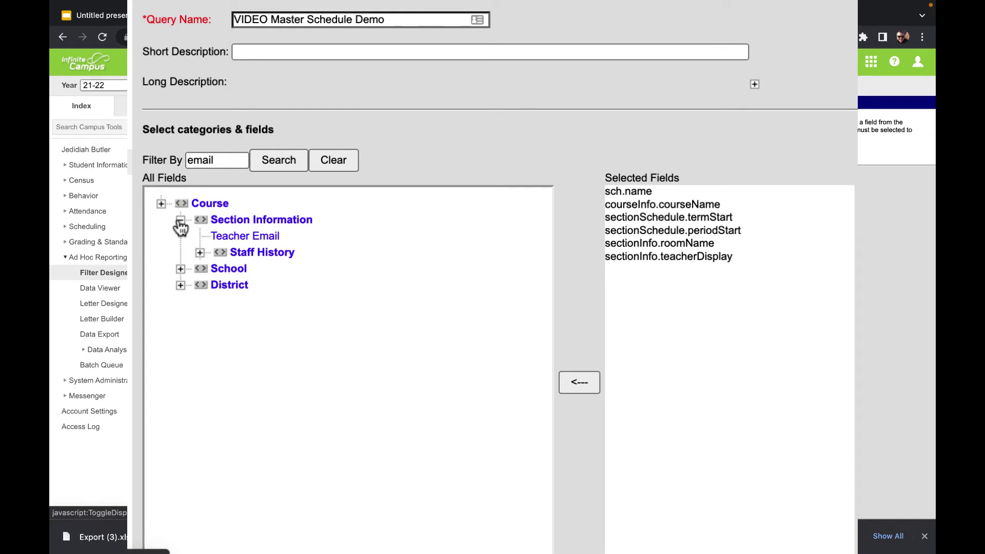
click(245, 238)
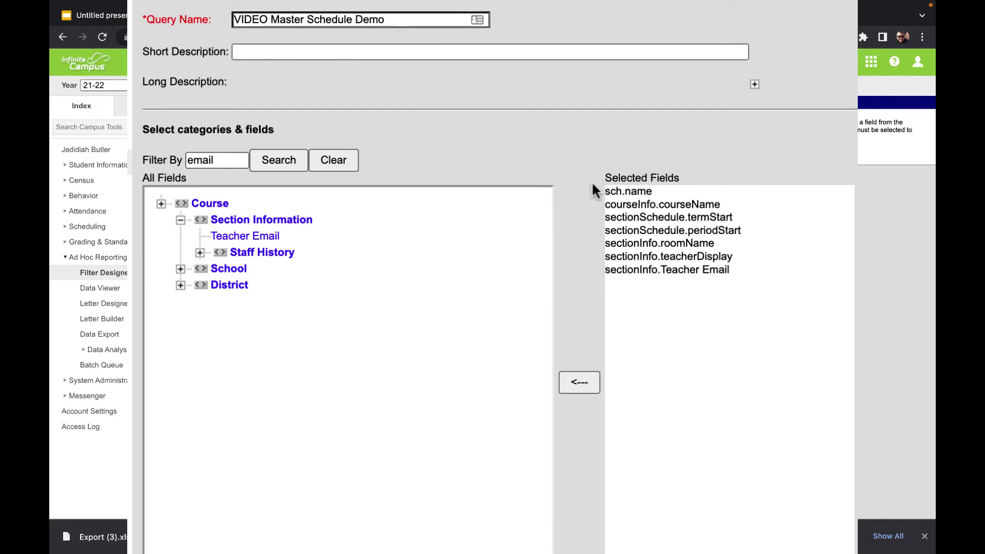
scroll(754, 322, down, 3)
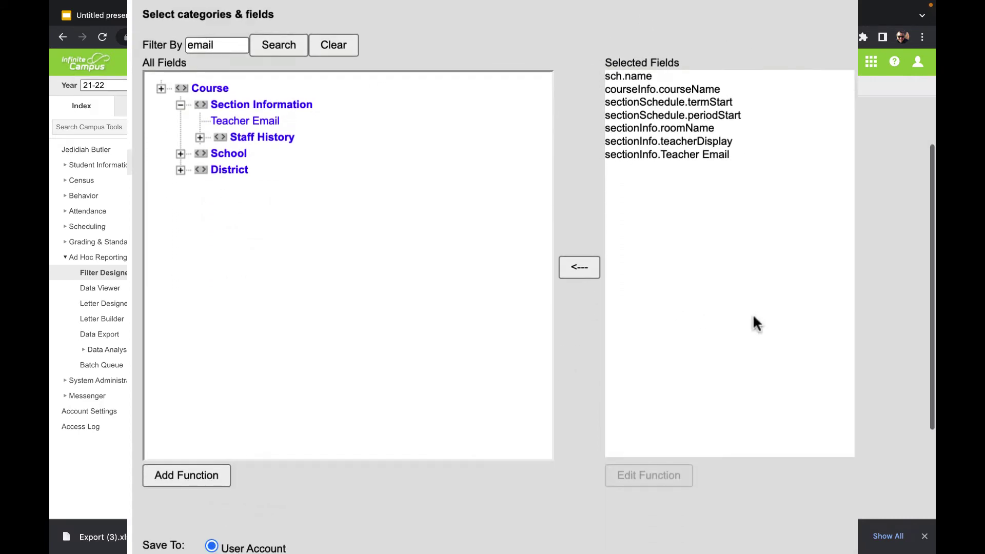
Step: Advance the query from field selection to the data filtering step
scroll(574, 369, down, 2)
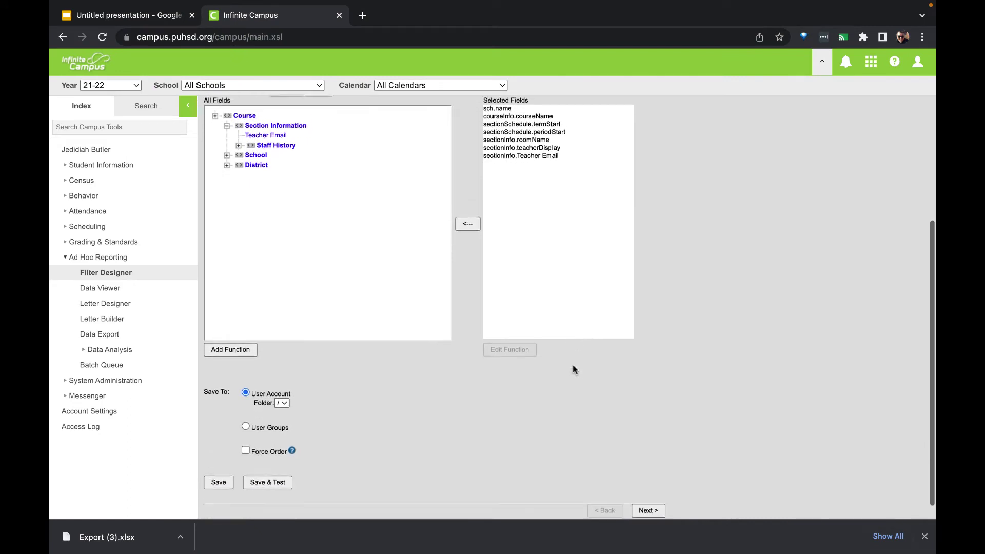
click(648, 501)
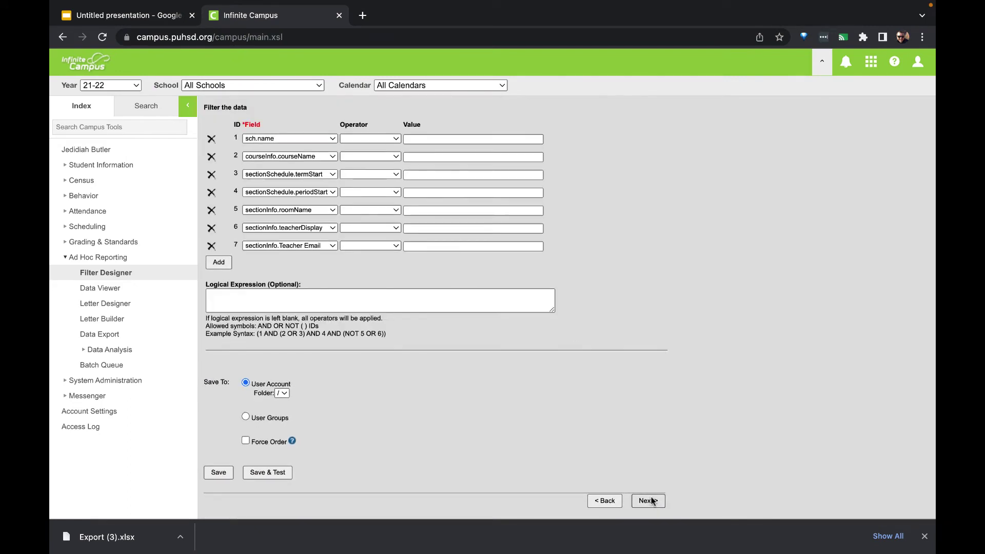
scroll(521, 347, up, 3)
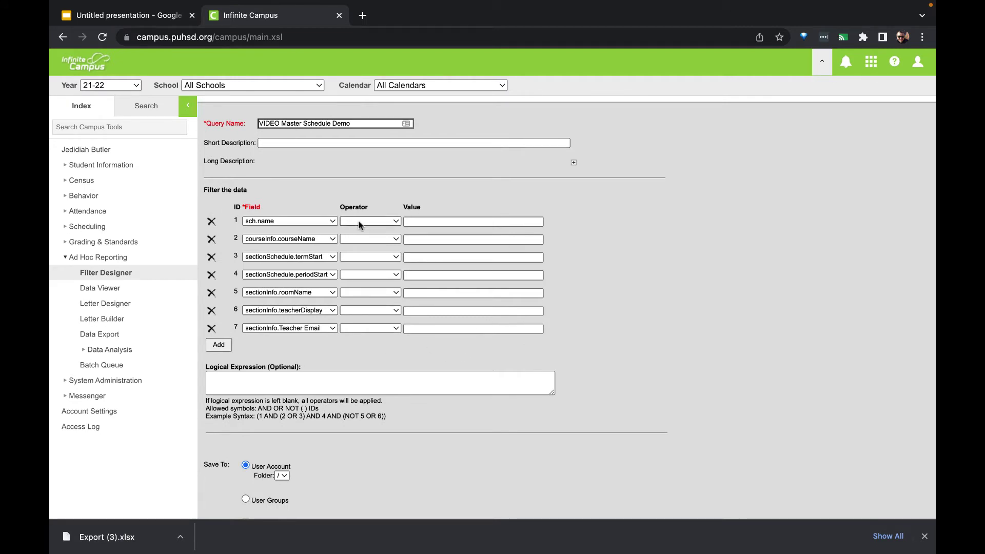
Step: Filter termStart to equal S2 and continue to Output Formatting
click(373, 257)
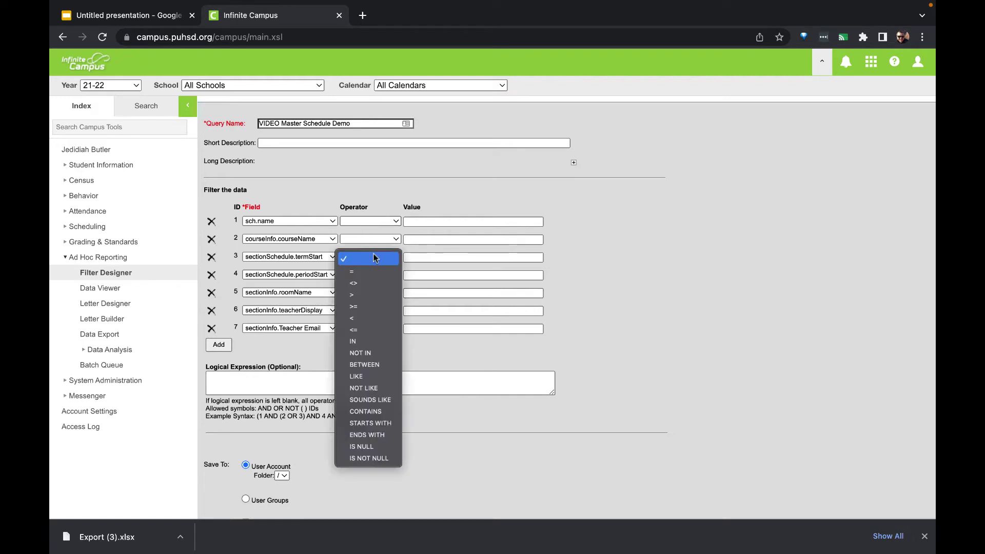
key(Escape)
click(377, 275)
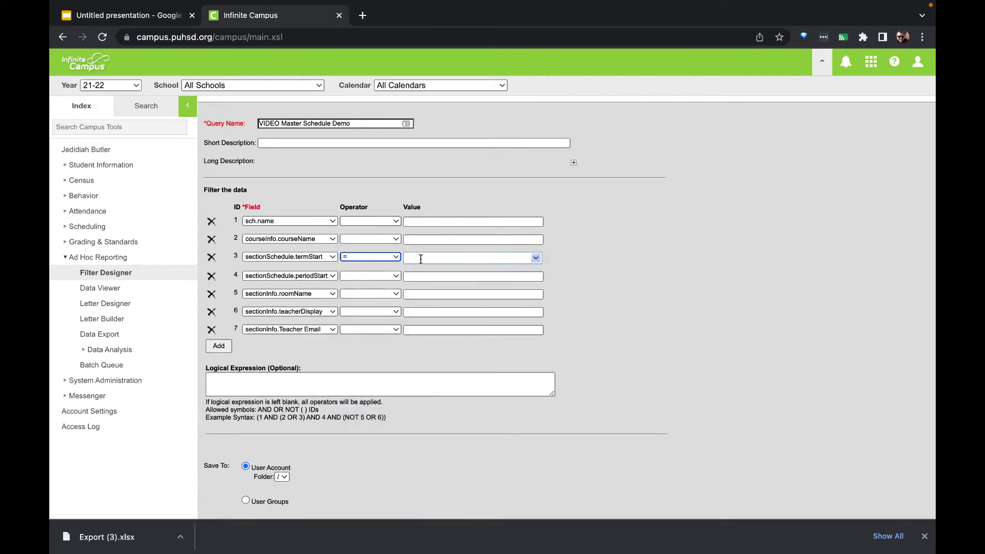
click(430, 257)
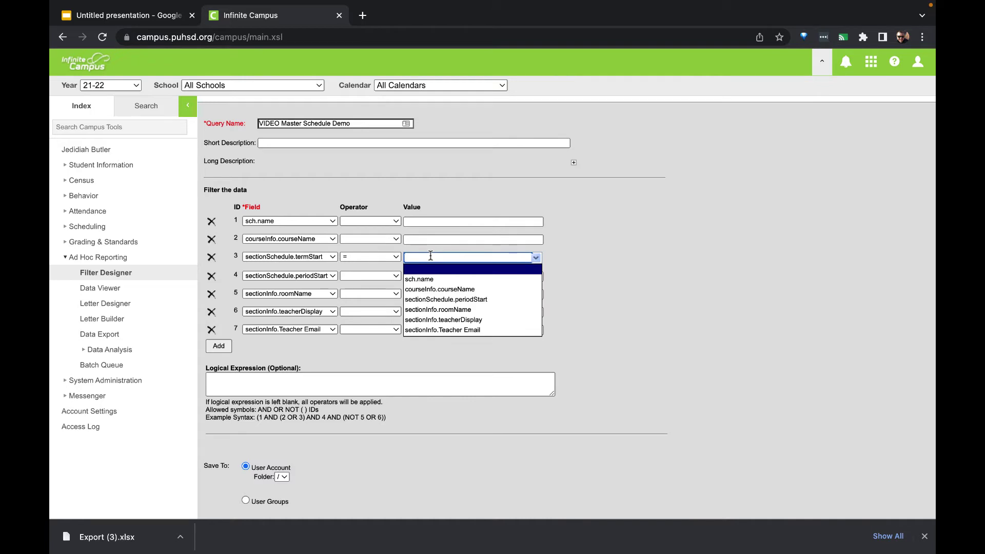
text(S2)
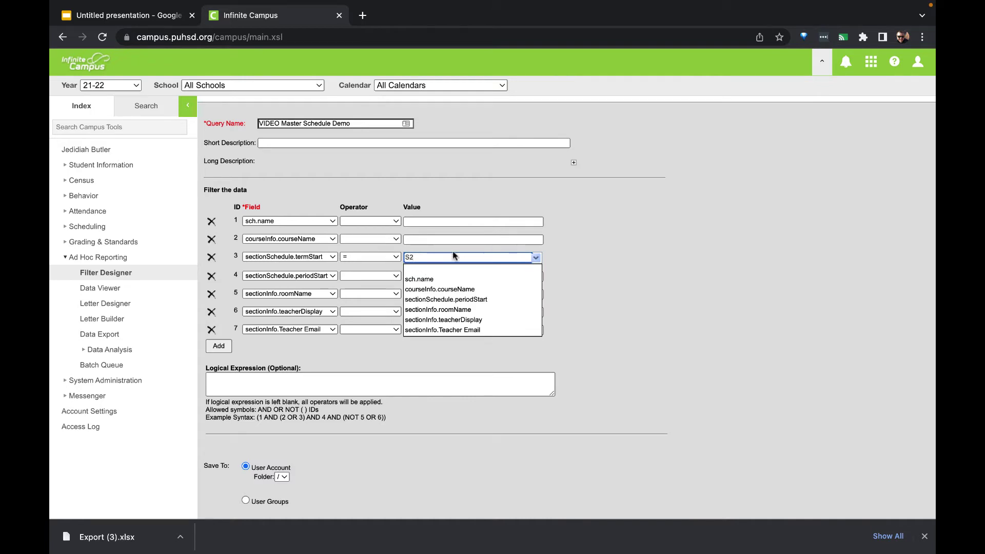
click(566, 260)
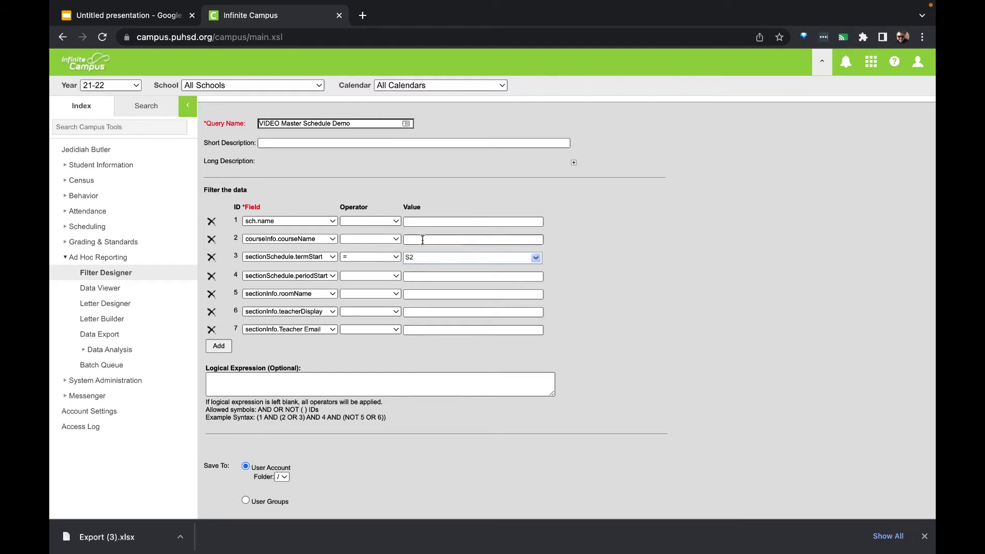
scroll(623, 360, down, 3)
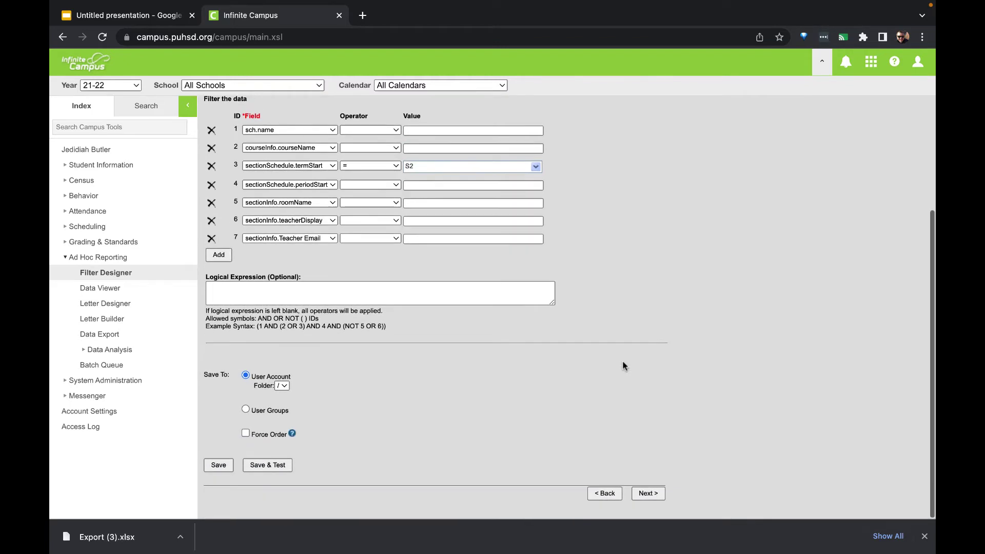
click(644, 493)
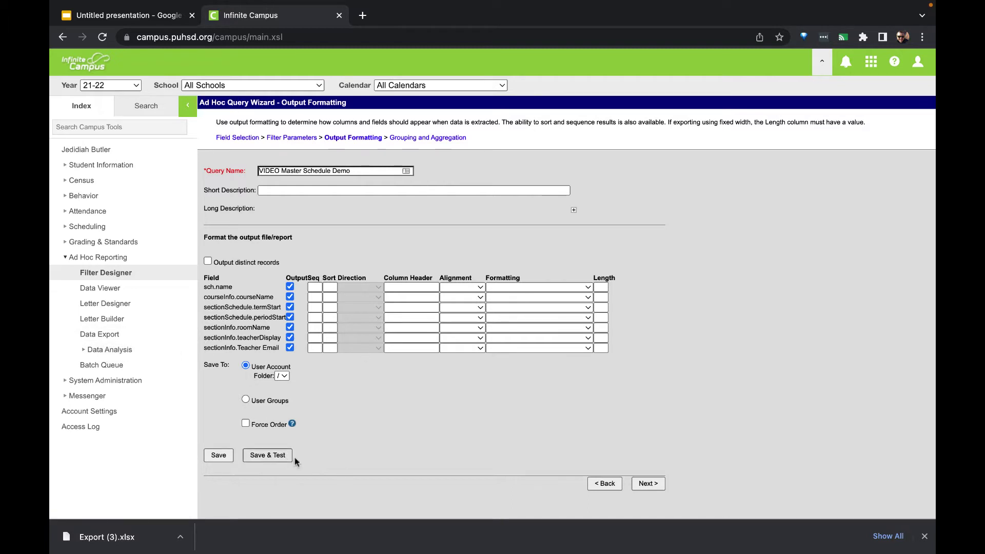
Step: Save & Test the query to show its 3495 S2 section records
click(266, 455)
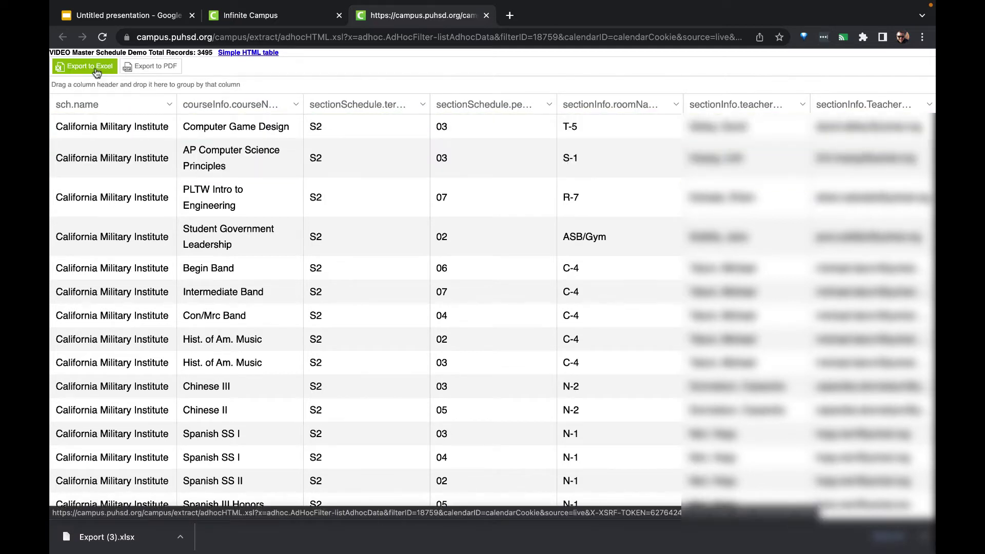
Step: Export the results to Excel, saving Export (4).xlsx to Downloads
click(96, 72)
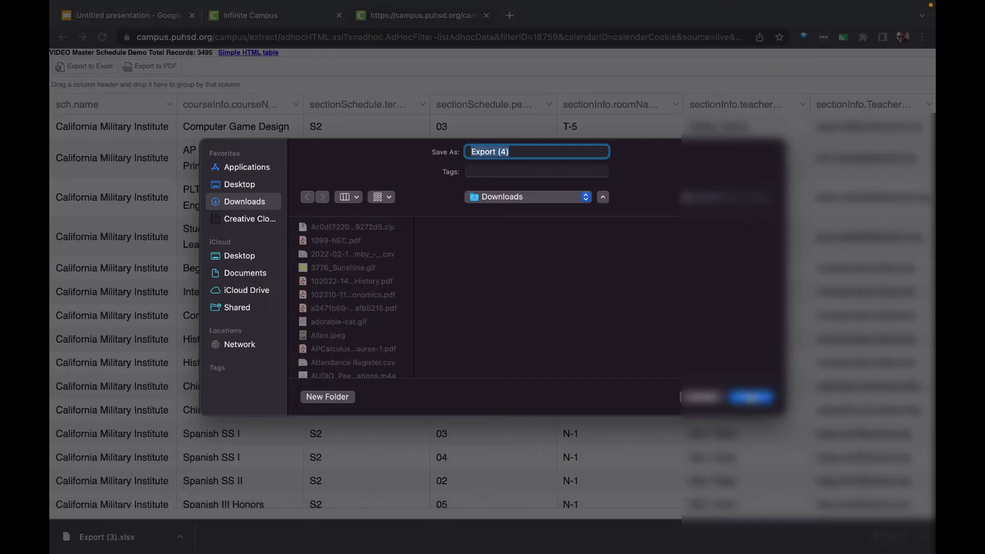
click(751, 397)
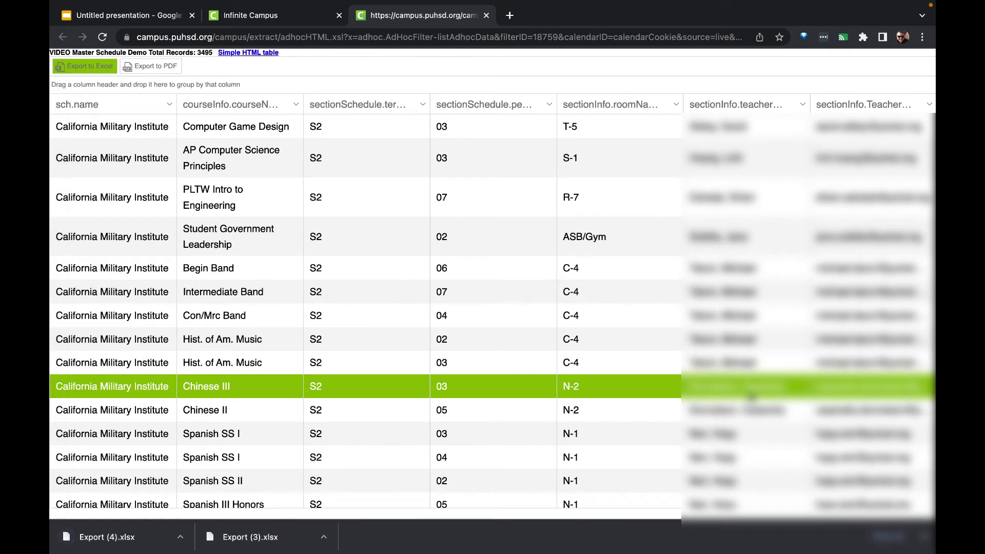
click(560, 299)
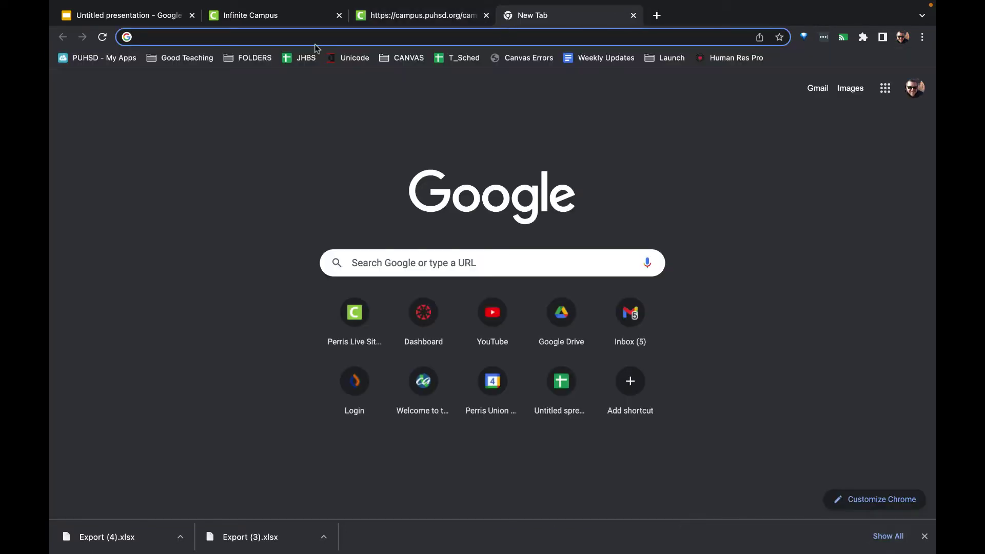
Step: Go to sheets.new in a new tab to create a blank spreadsheet
text(shhe)
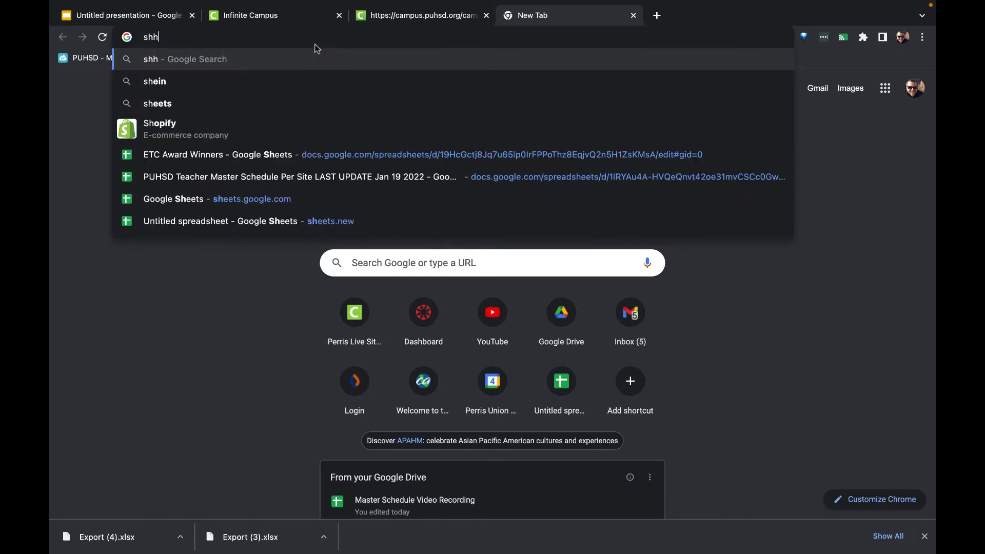
key(BackSpace)
key(BackSpace)
text(eets.new)
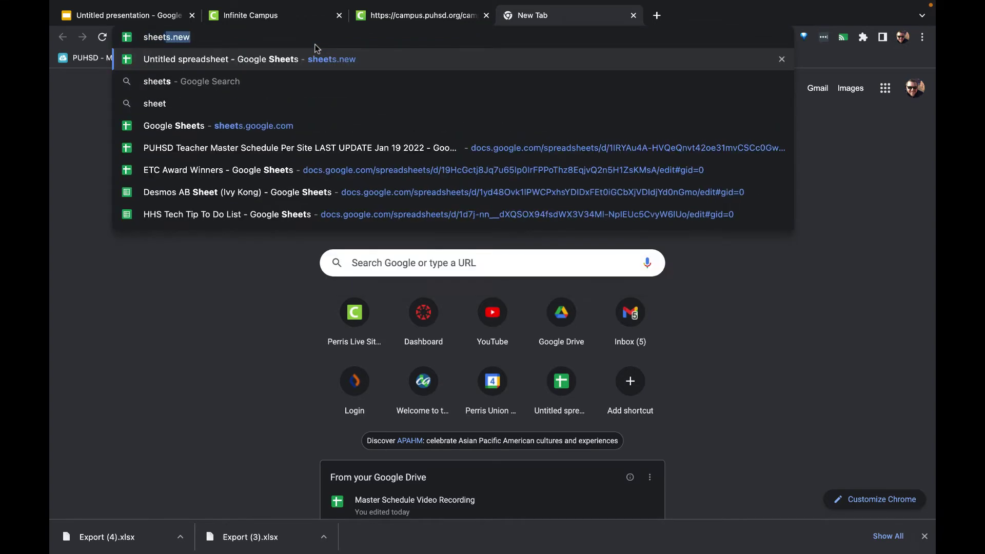
key(Return)
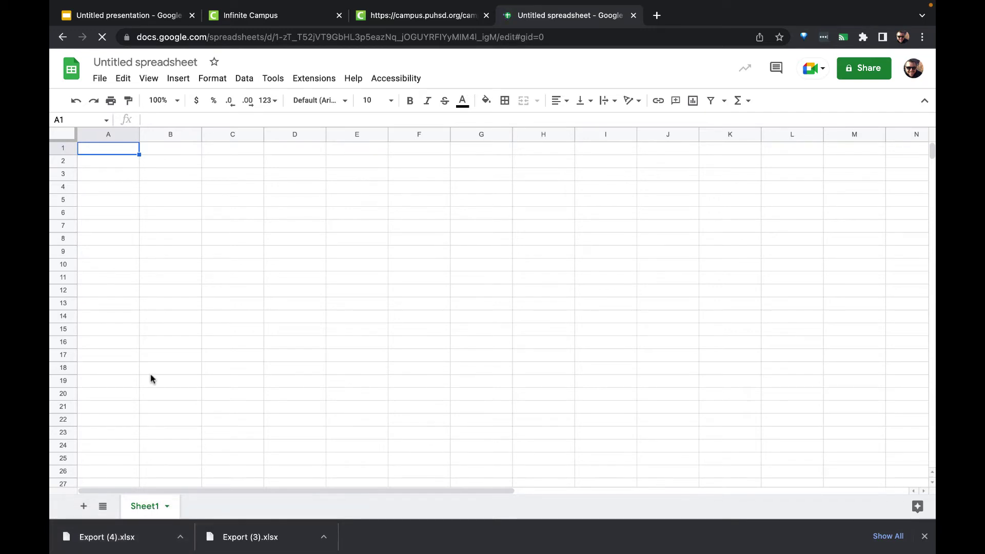
Step: Upload Export (4).xlsx through File > Import, choosing Replace spreadsheet
click(101, 80)
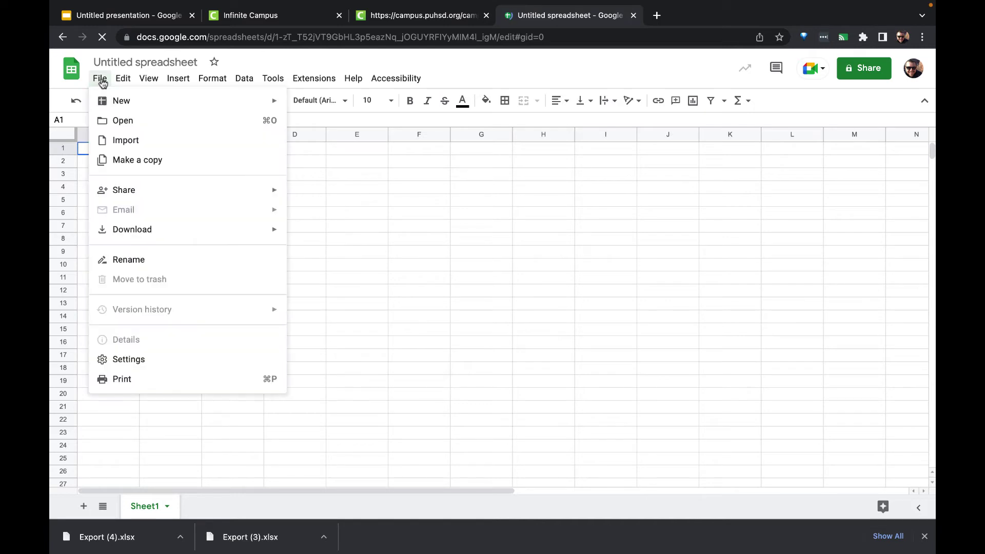
click(125, 139)
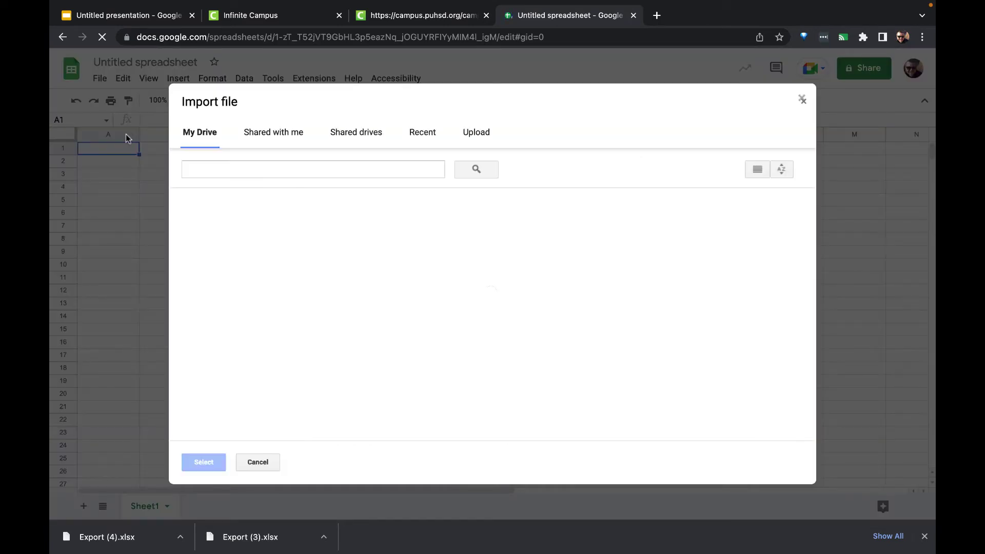
click(475, 133)
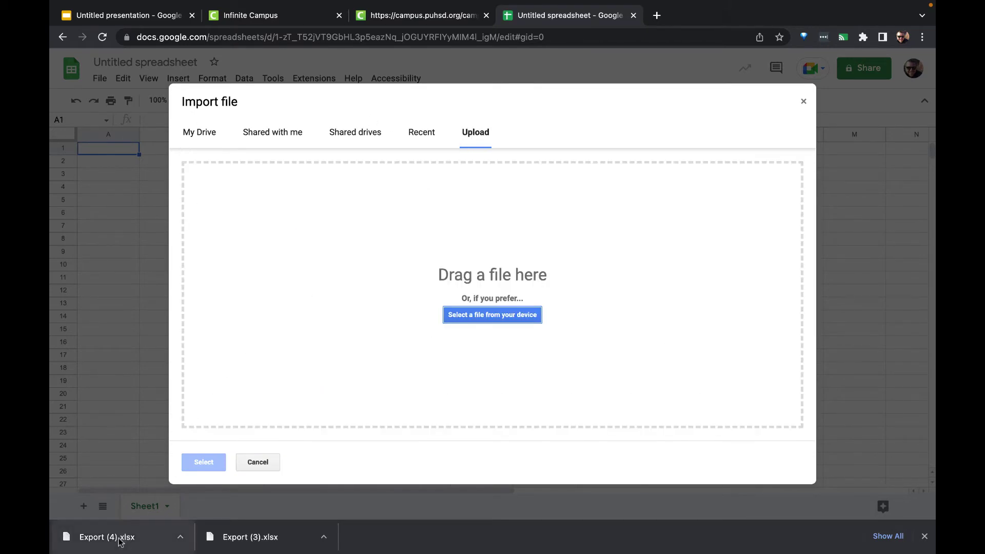
drag(119, 542, 414, 332)
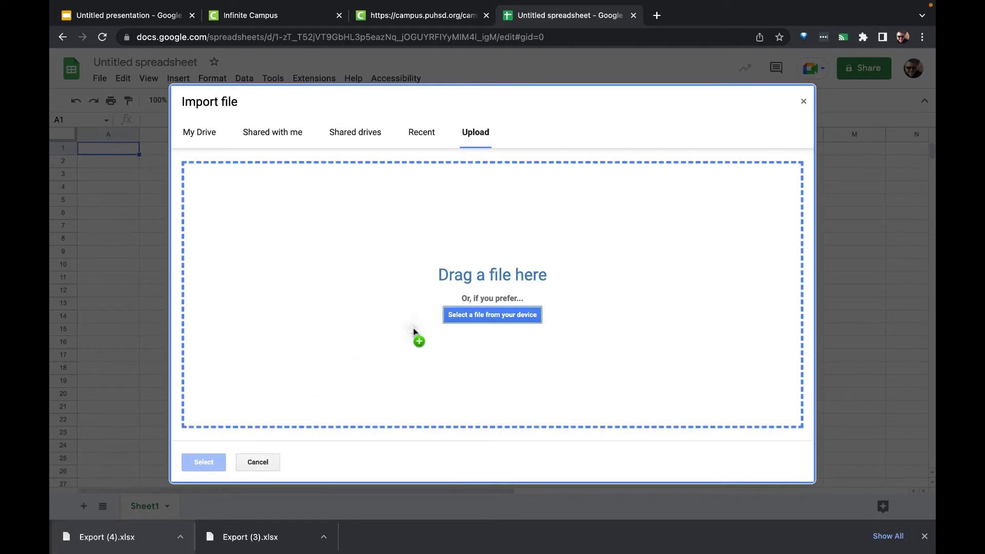
drag(414, 329, 380, 284)
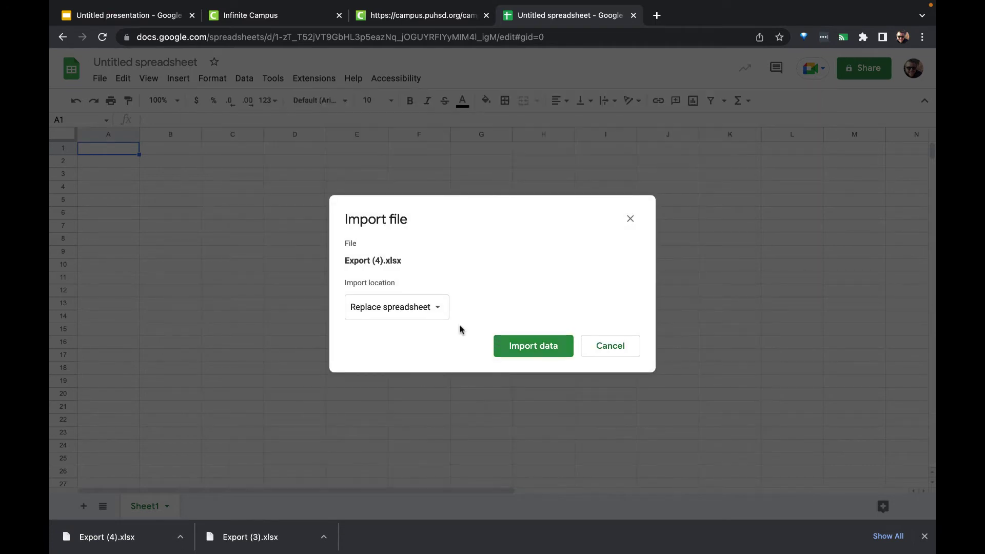
click(421, 310)
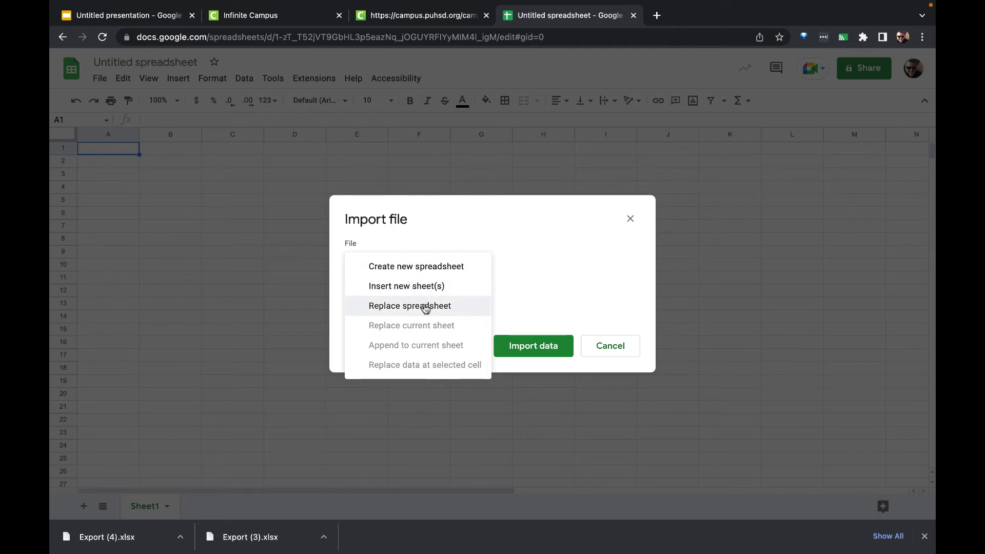
click(426, 306)
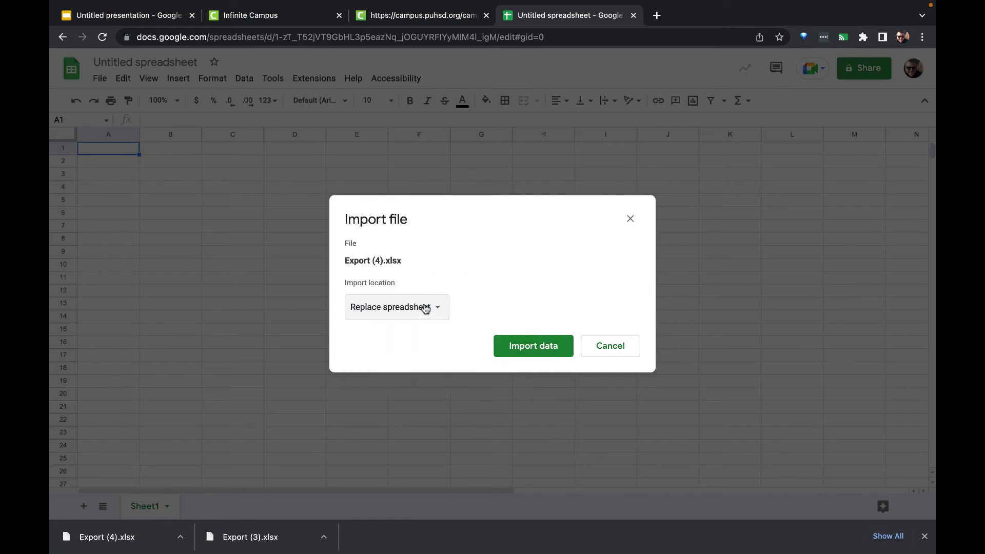
click(507, 343)
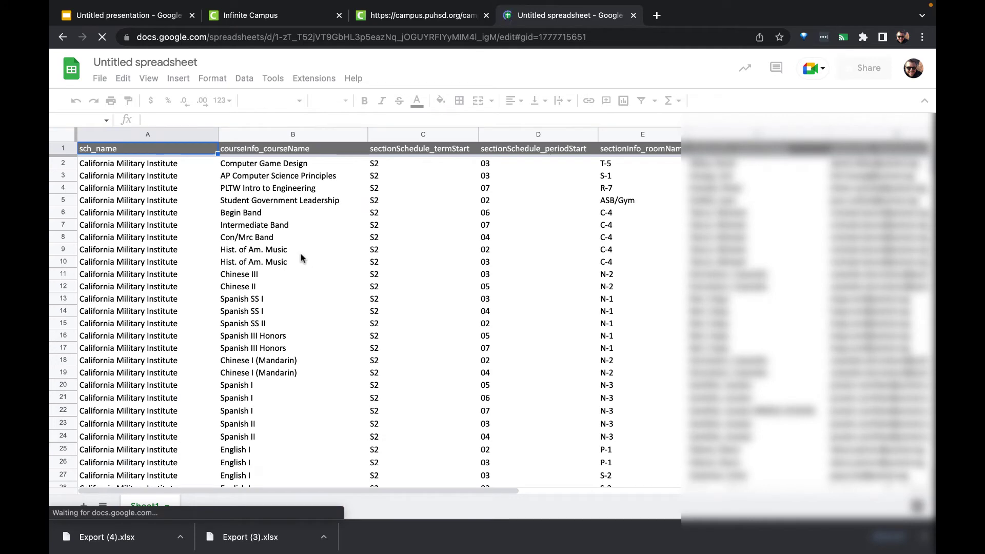
Step: Retitle the Untitled spreadsheet to 'Master Schedule Pivot Table Video Demo'
click(161, 61)
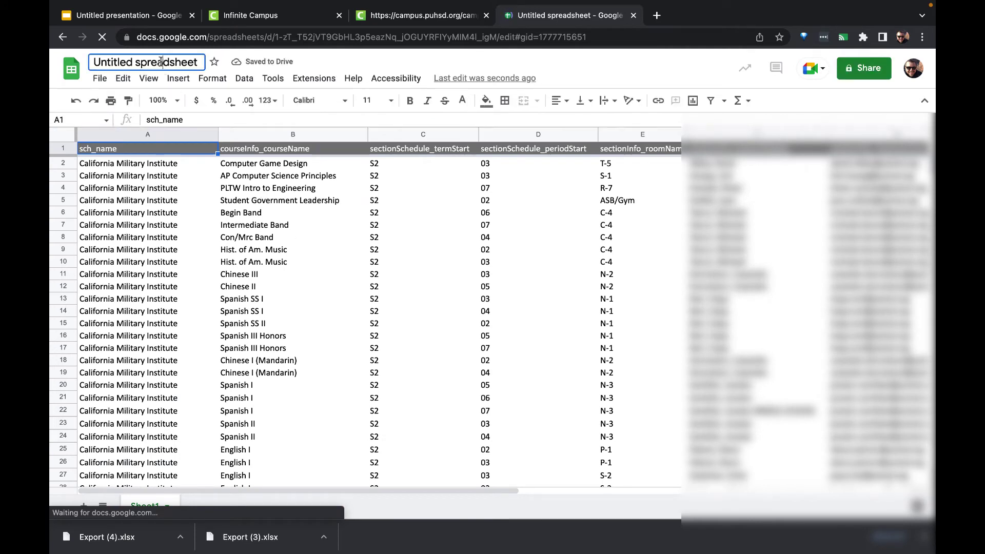
triple_click(160, 62)
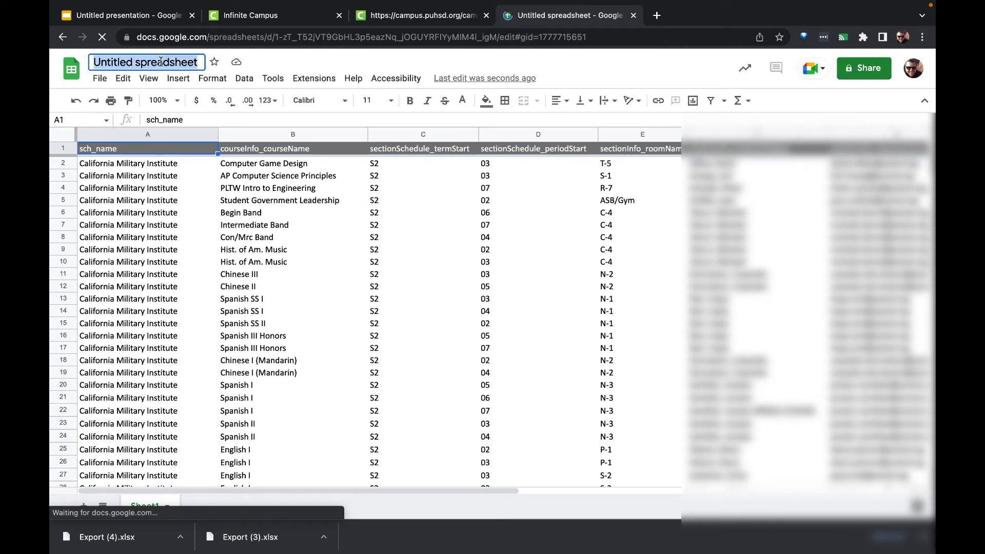
text(Master)
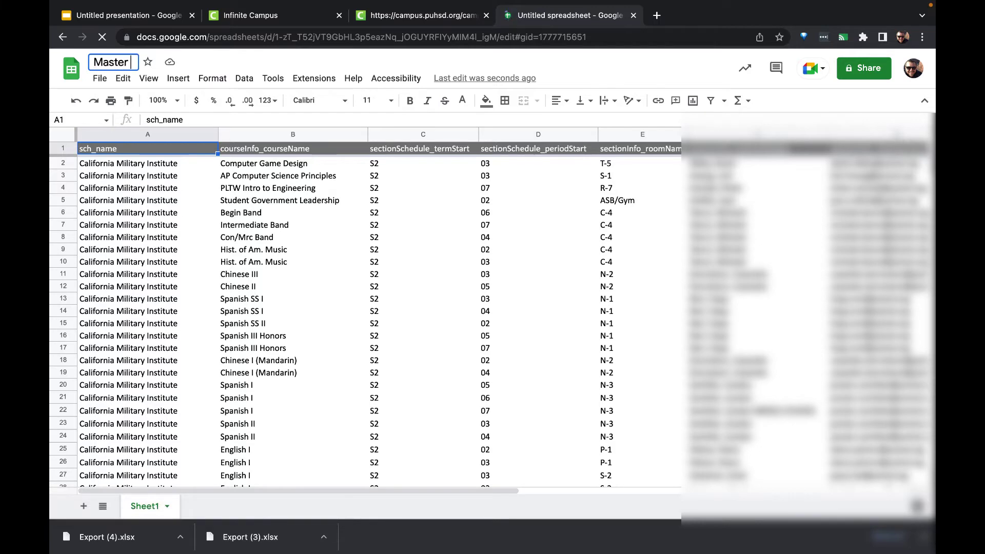
text( Sched)
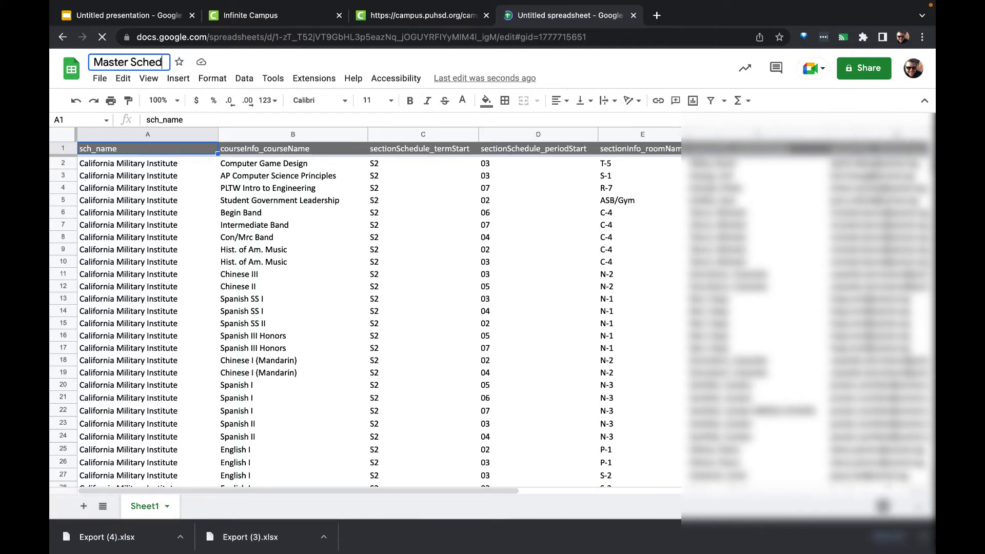
text(ule Pivot Table Video Demo)
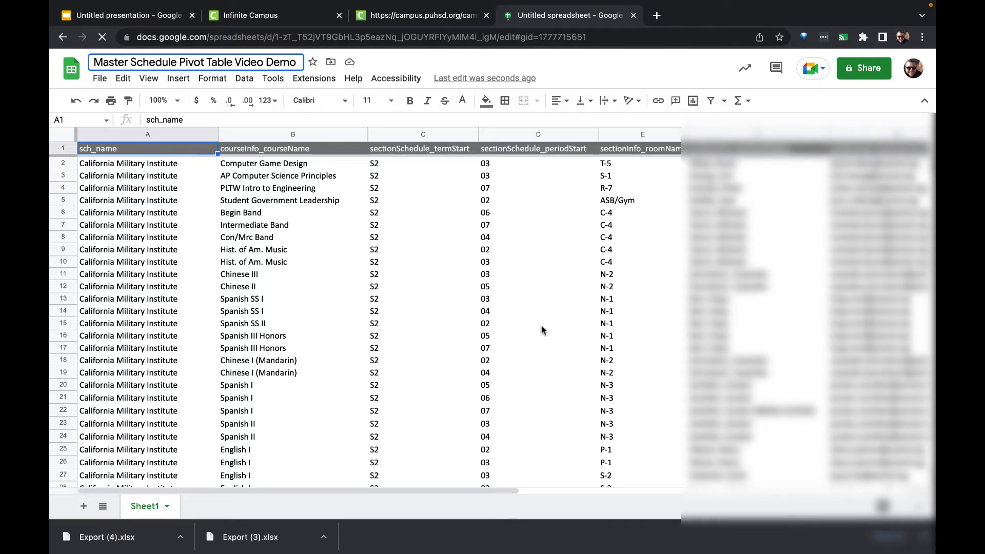
click(541, 325)
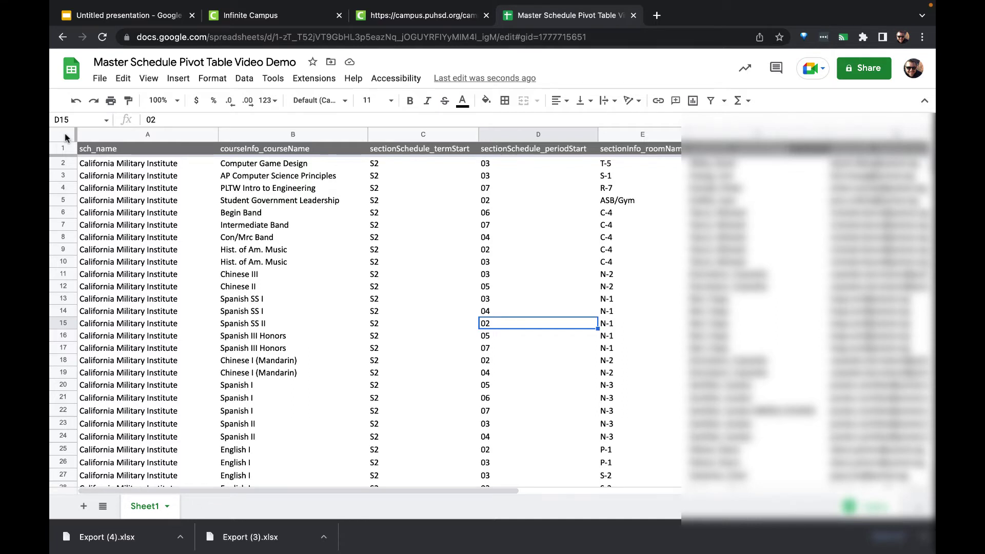
Step: Insert a pivot table from all of Sheet1's data (1:3496) onto a new sheet
click(65, 133)
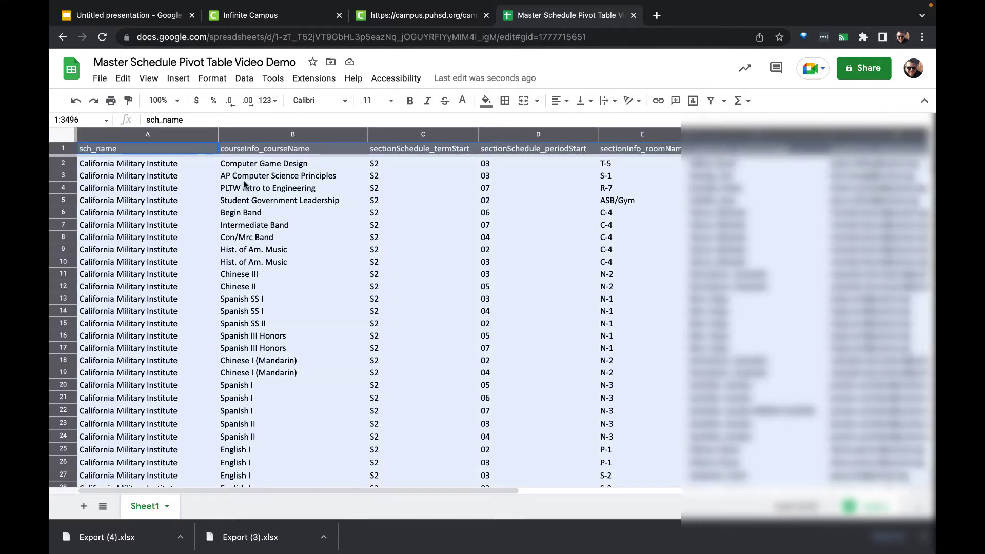
click(178, 79)
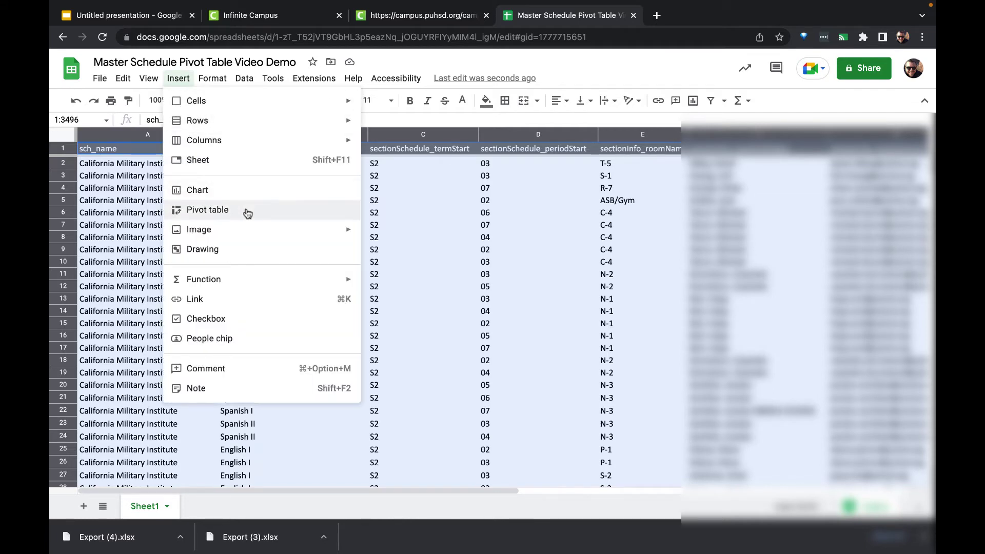
click(248, 213)
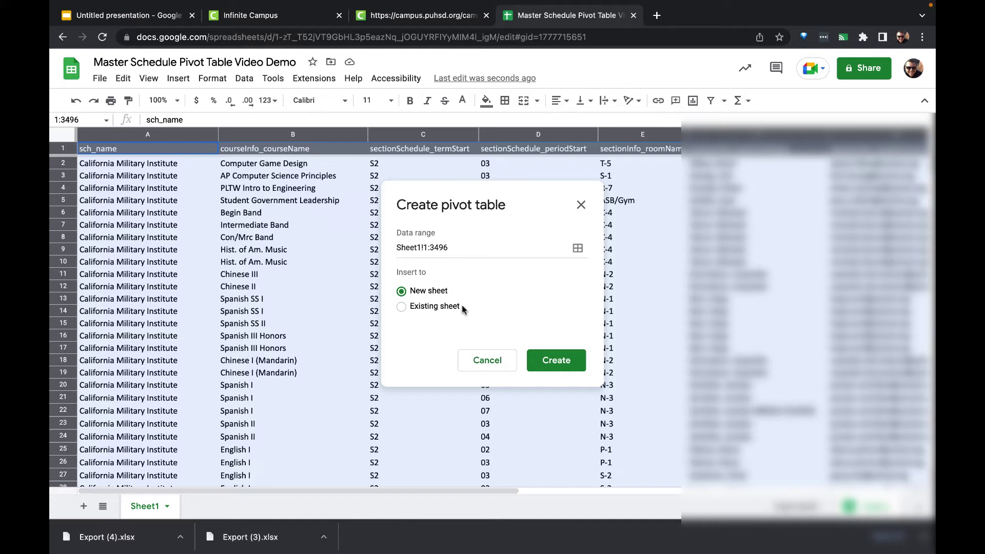
click(558, 361)
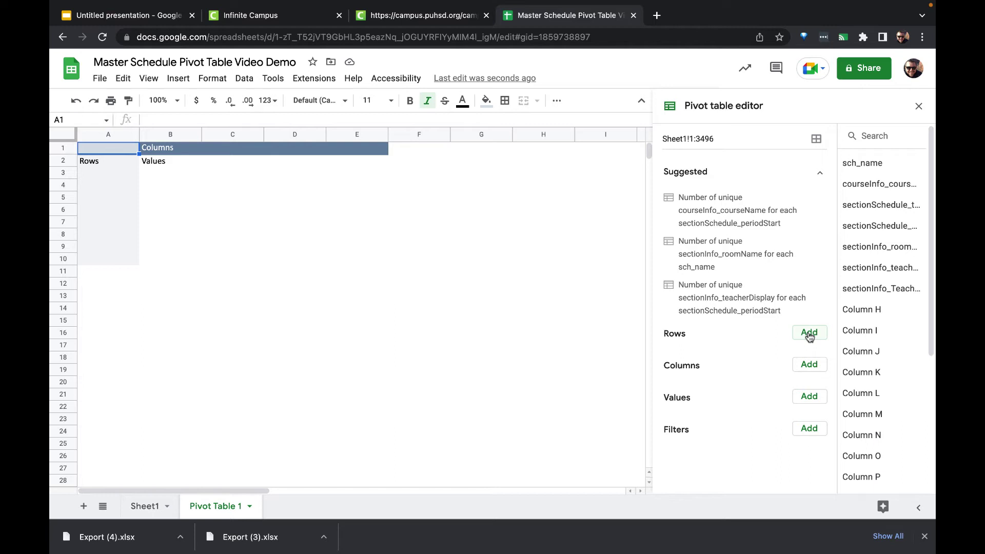
Step: Add sectionInfo_teacherDisplay as the pivot table rows
click(810, 333)
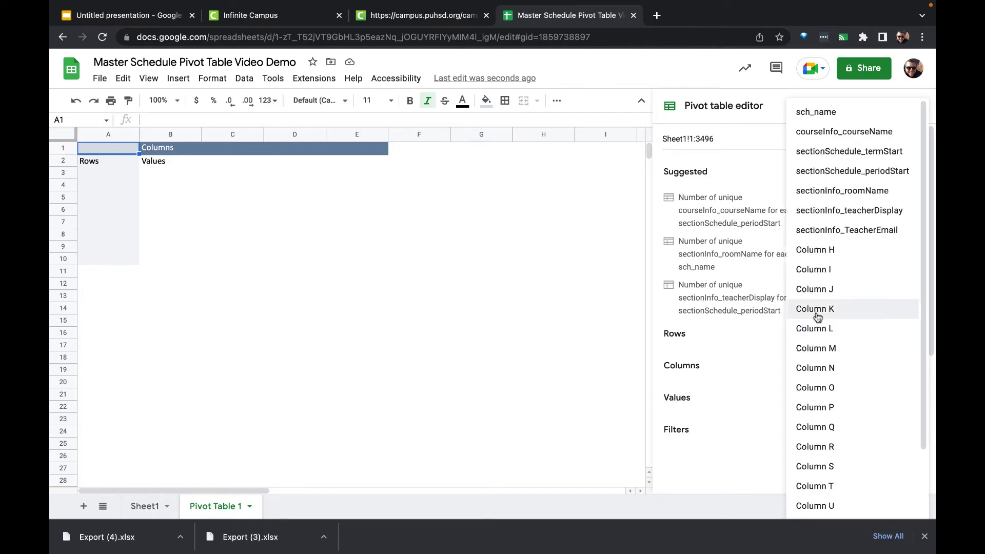
click(854, 214)
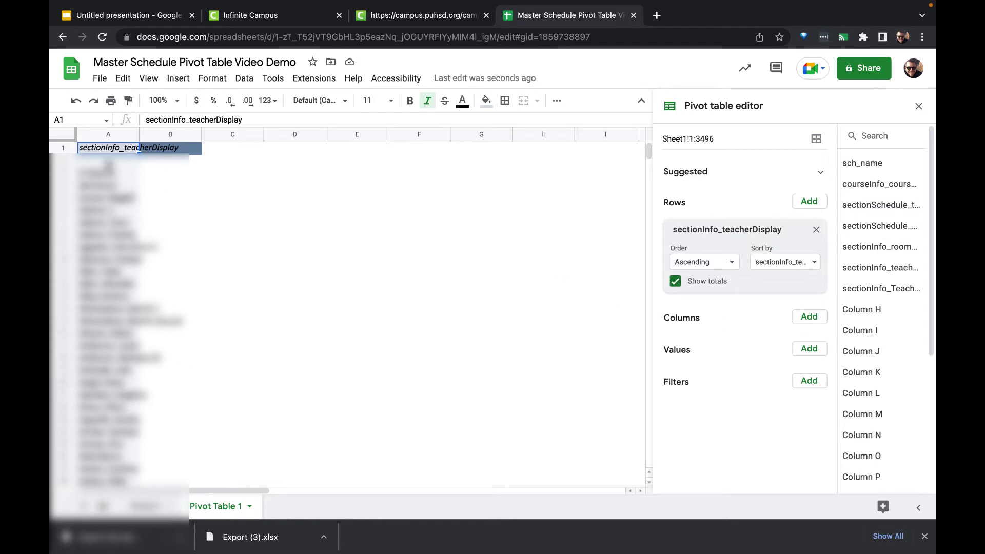
click(107, 163)
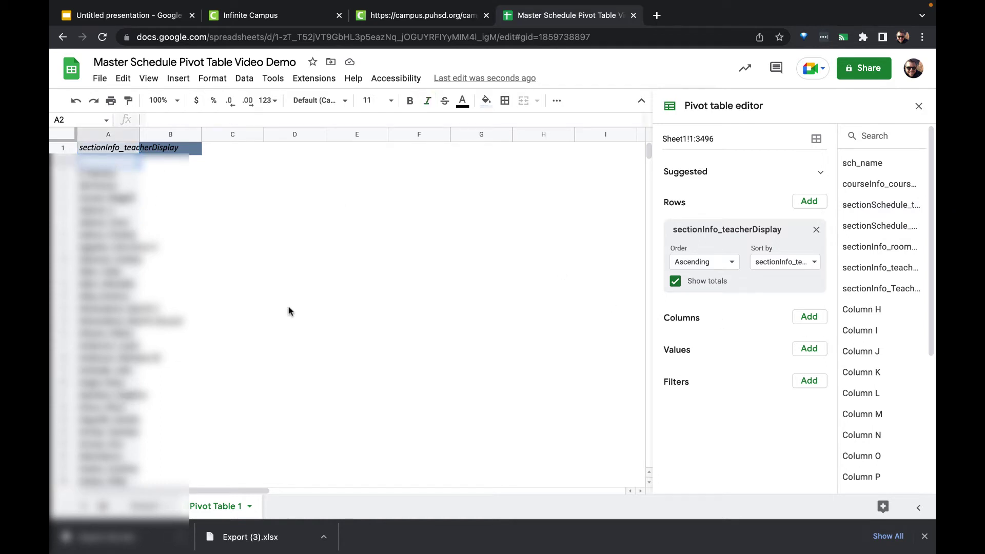
Step: Filter on sectionInfo_teacherDisplay, excluding its first value to leave 455 teachers
click(807, 382)
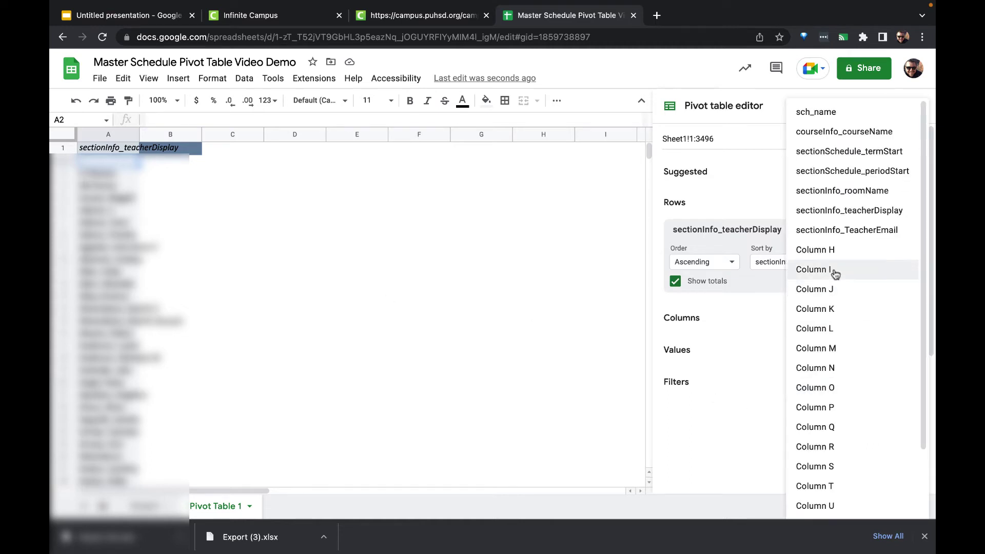
click(854, 213)
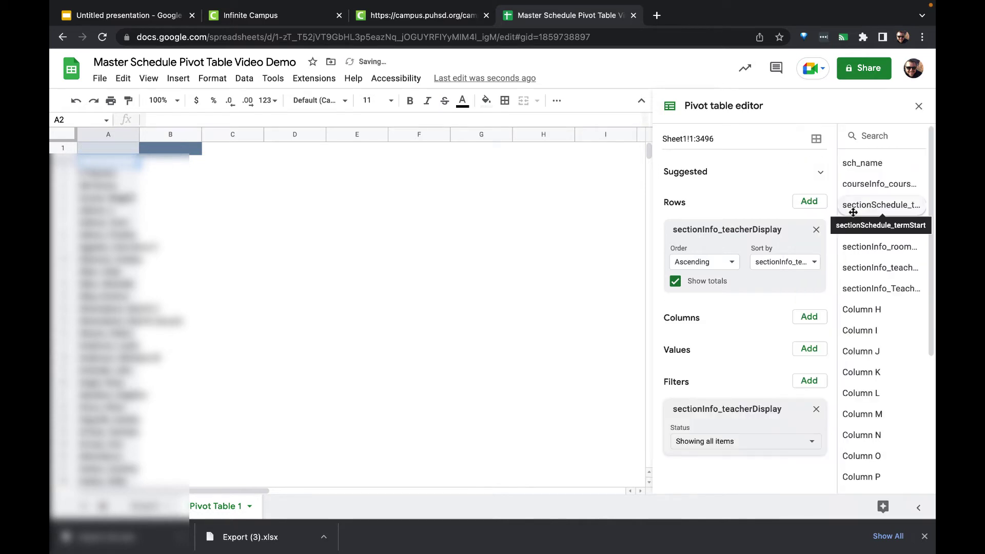
click(732, 445)
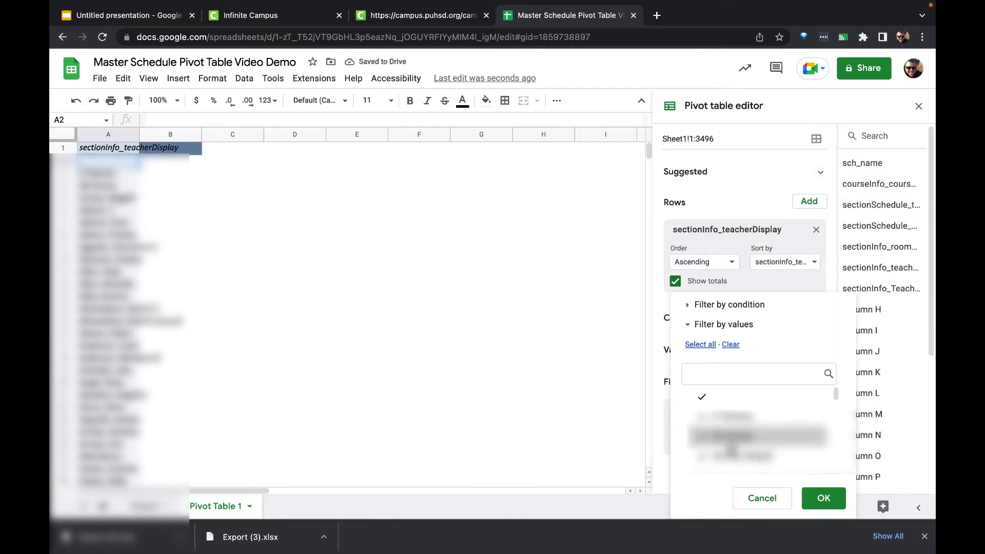
click(739, 403)
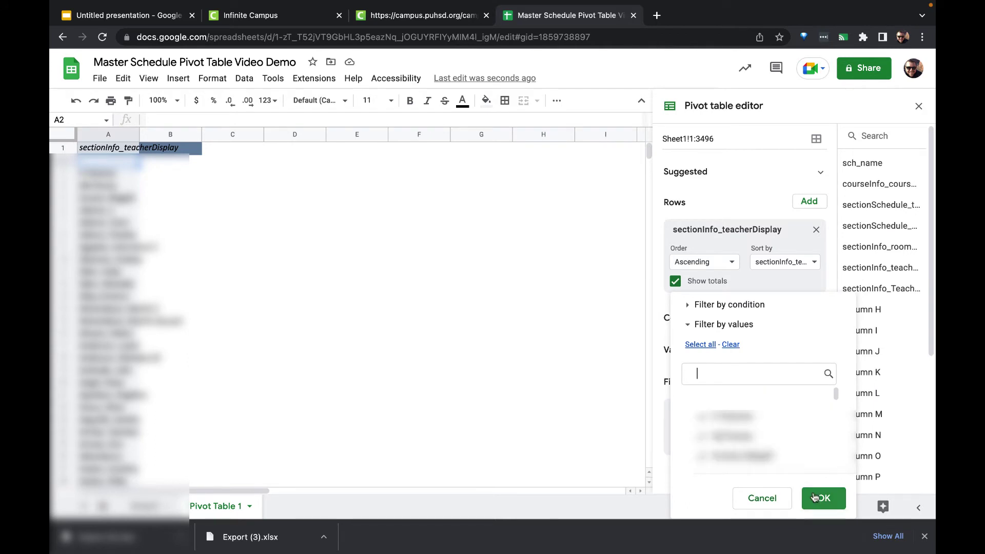
click(824, 499)
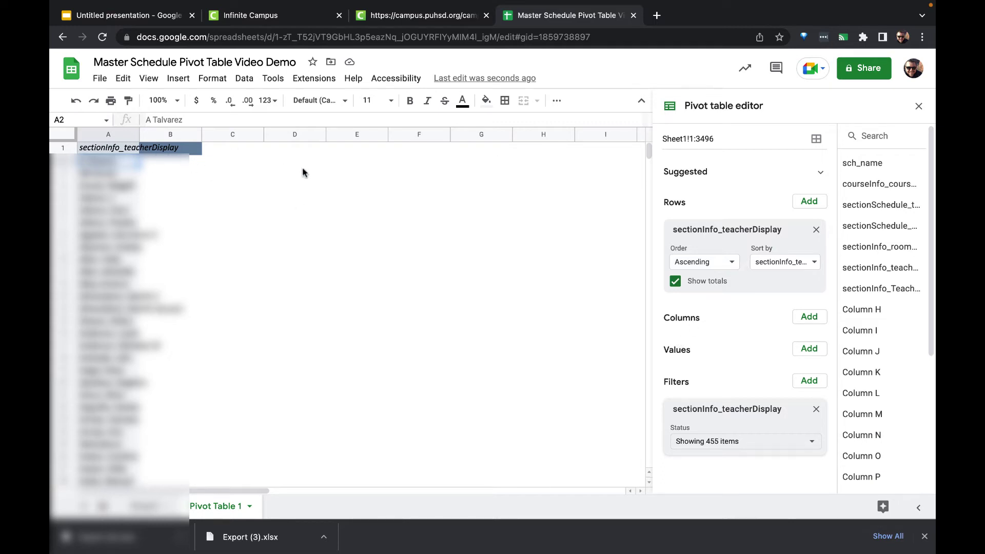
Step: Add sectionSchedule_periodStart as pivot columns, spreading periods 00 through 08 and GB 1–GB 5
click(810, 318)
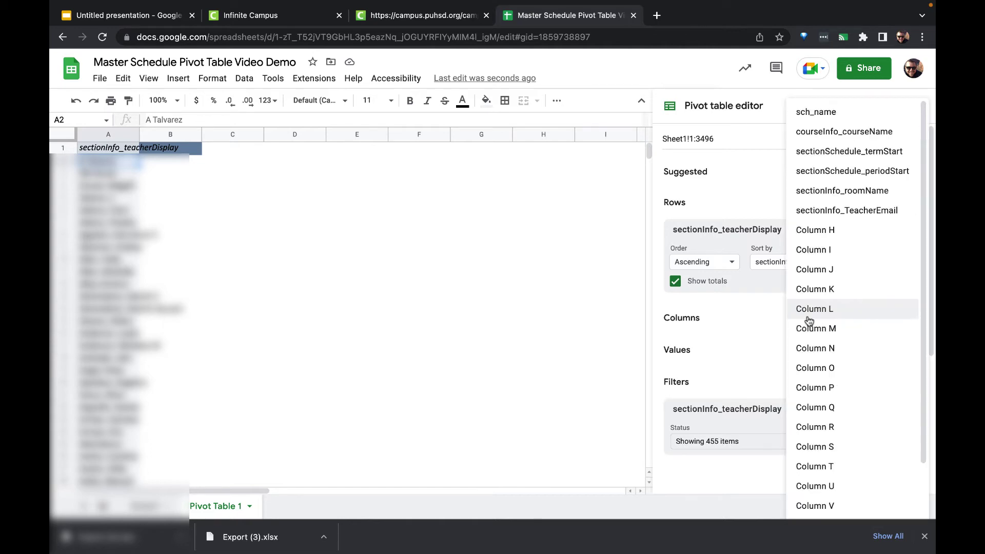
click(853, 174)
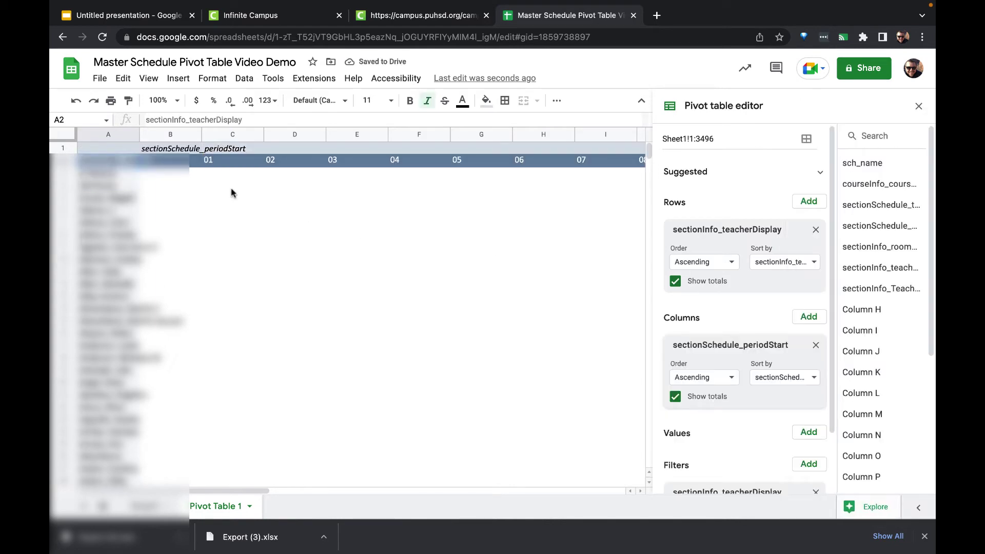
click(170, 164)
scroll(392, 228, right, 3)
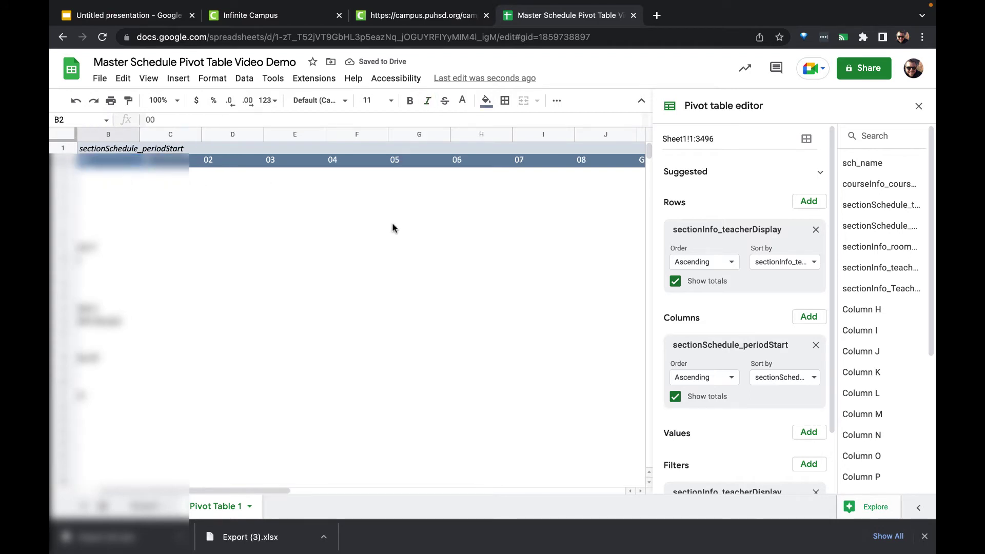
click(524, 166)
Step: Turn off Show totals for both the teacher rows and the period columns
scroll(556, 213, right, 3)
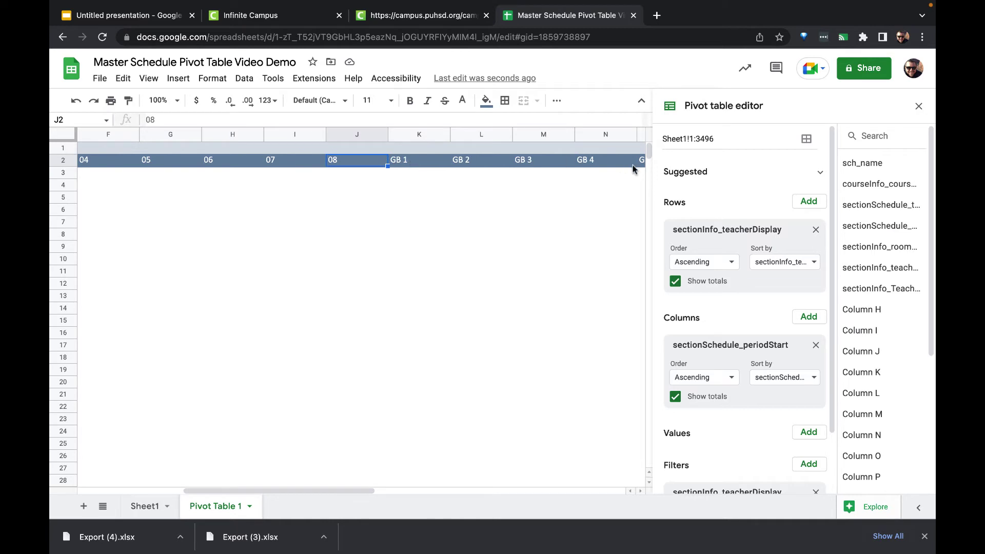
scroll(633, 168, right, 4)
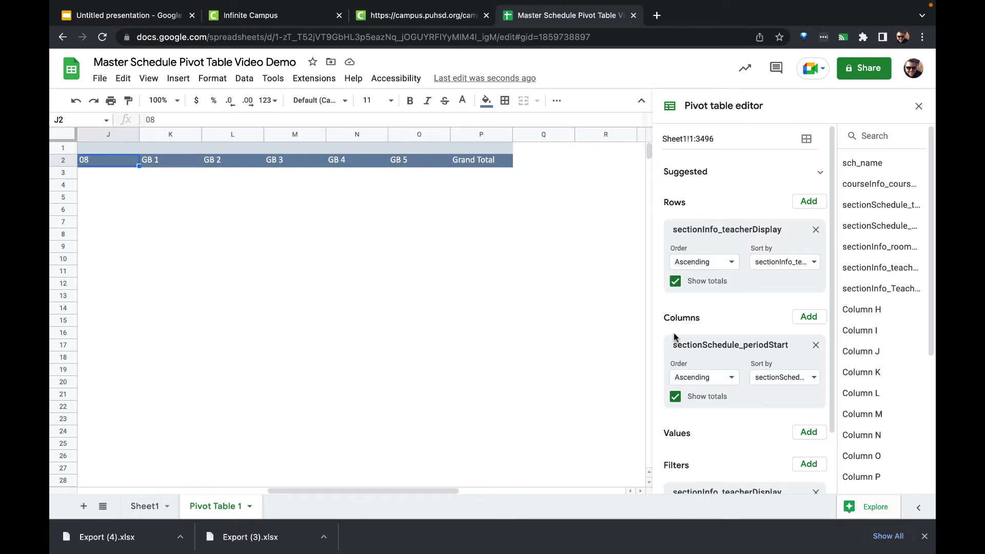
click(675, 282)
click(675, 398)
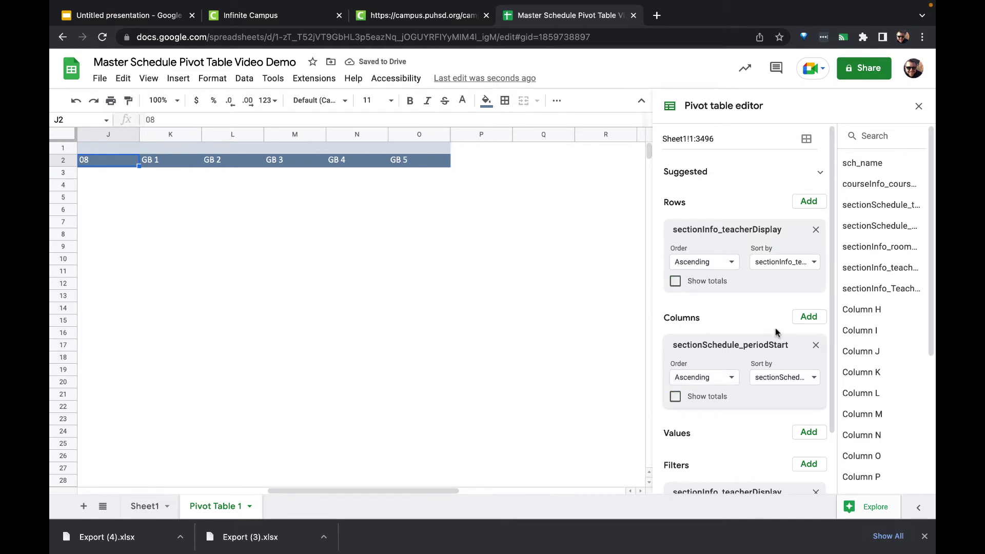
Step: Add an sch_name filter showing only Heritage High School
scroll(778, 390, down, 3)
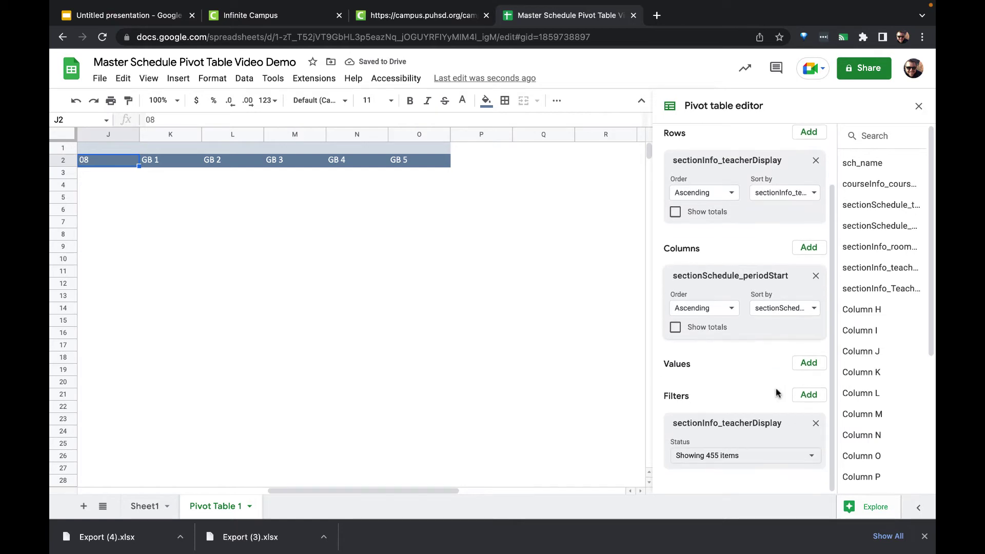
click(745, 457)
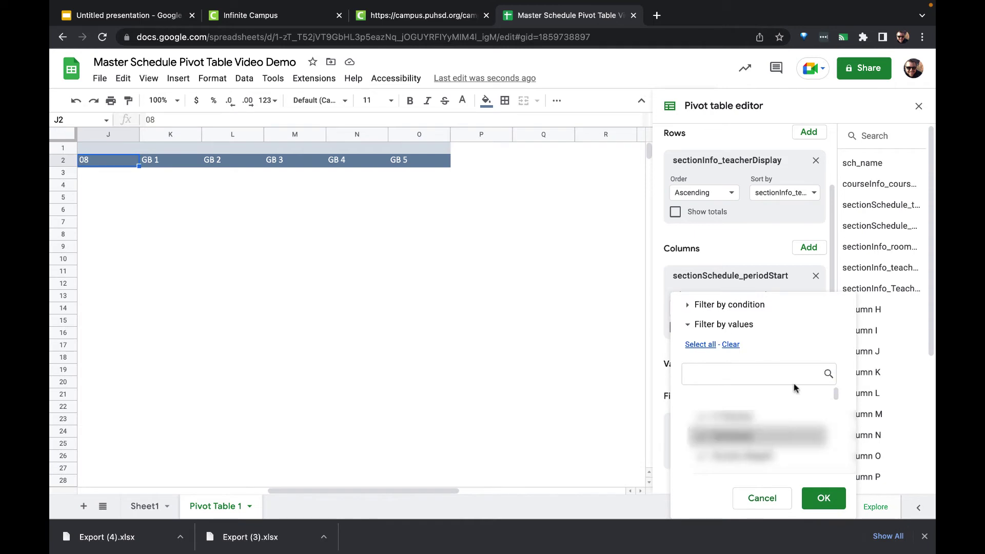
click(657, 349)
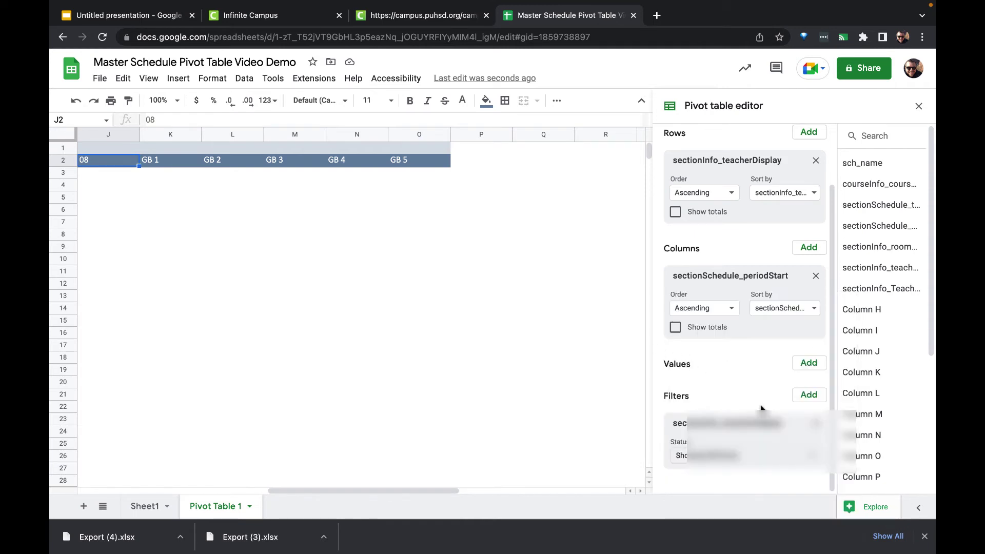
click(807, 396)
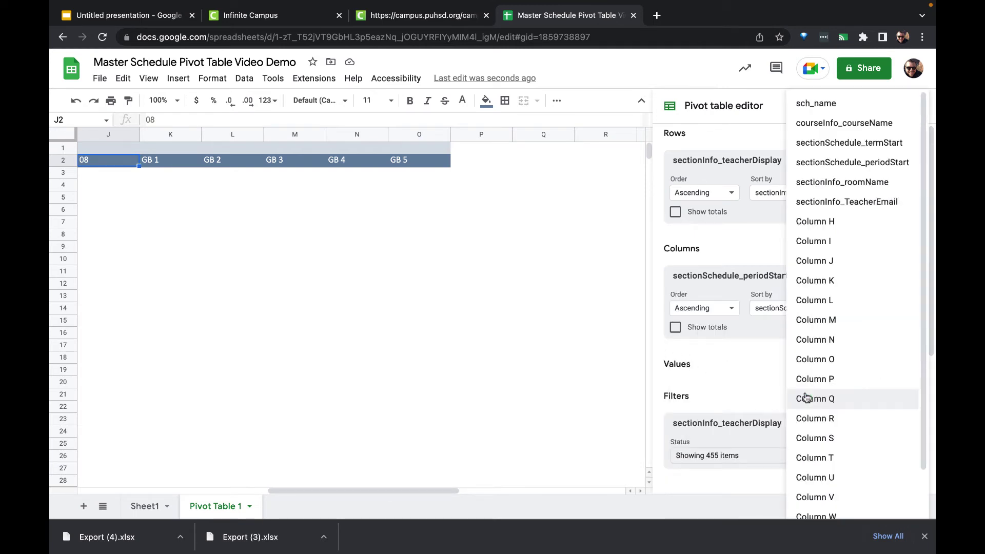
click(837, 109)
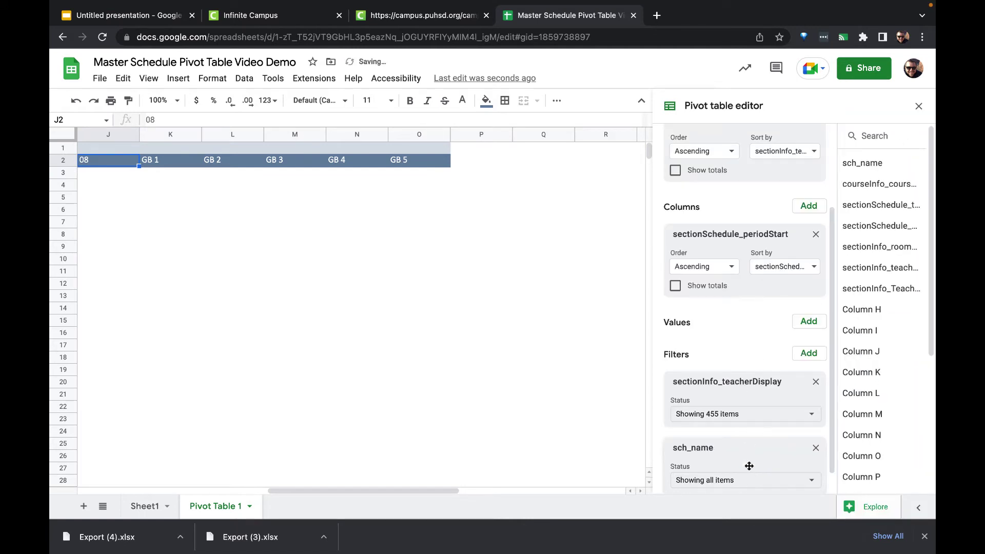
click(749, 482)
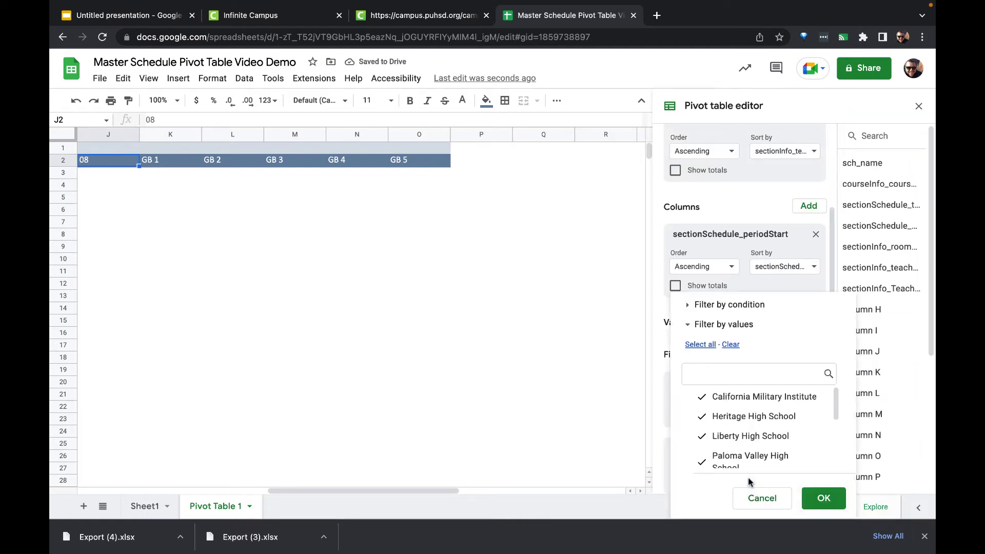
click(731, 345)
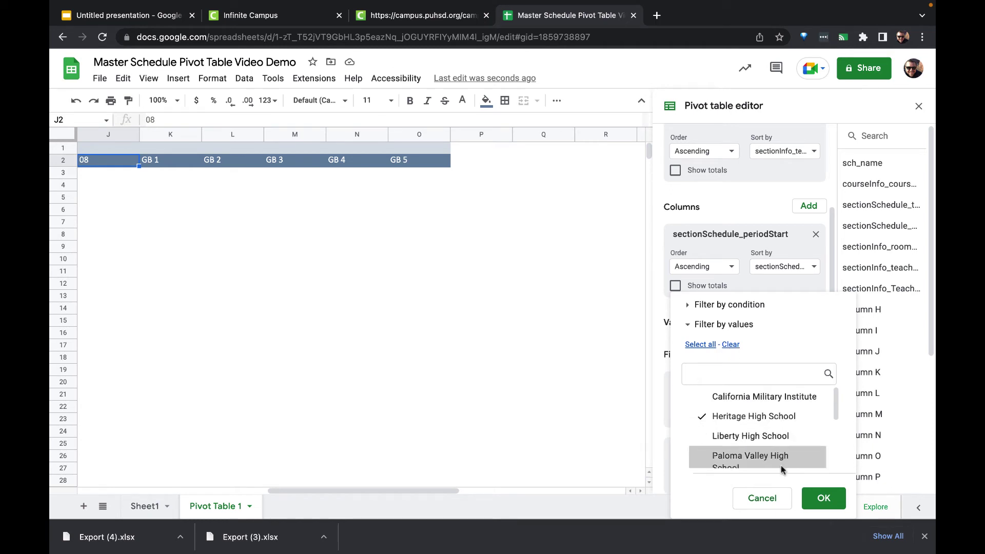
click(825, 498)
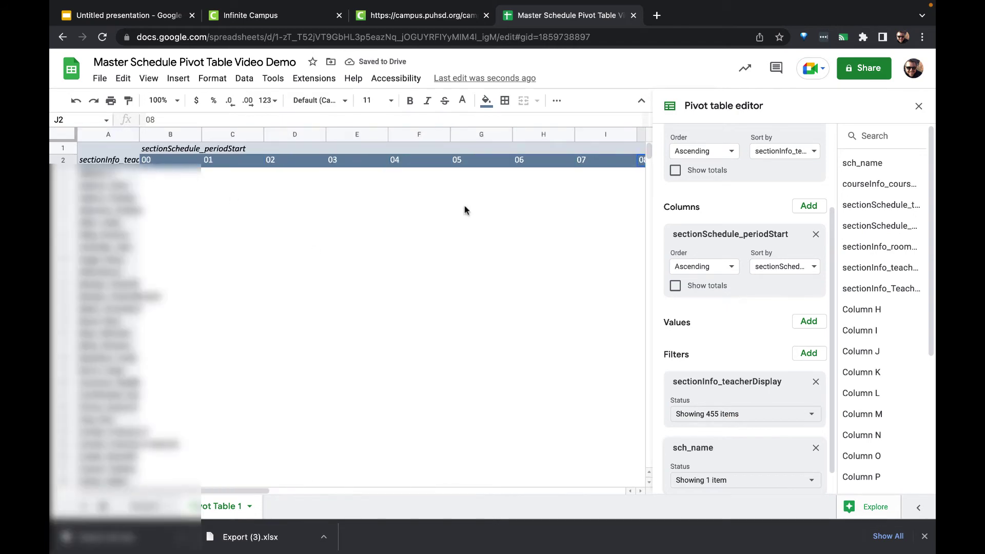
Step: Filter sectionSchedule_periodStart to exclude period 08, leaving columns 01–07
scroll(477, 215, right, 2)
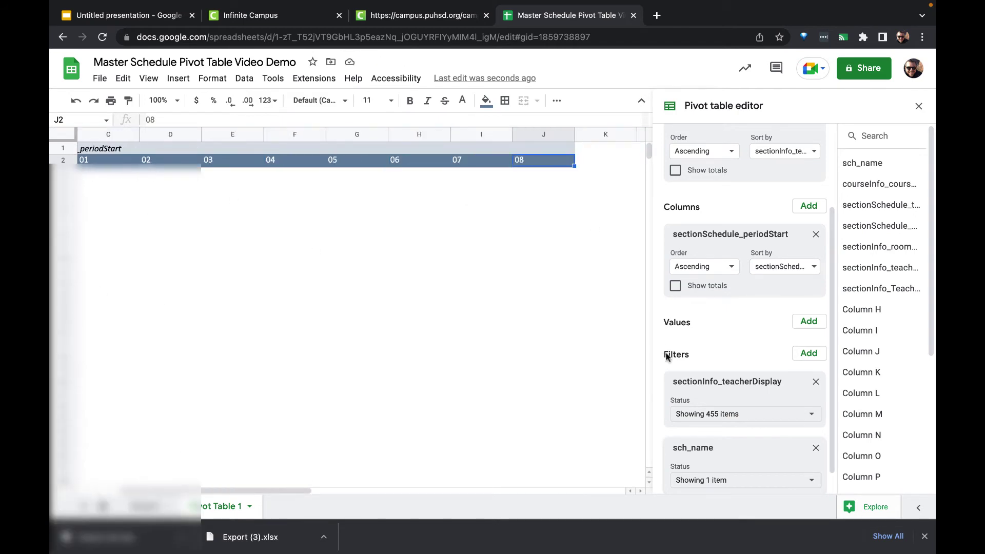
click(807, 354)
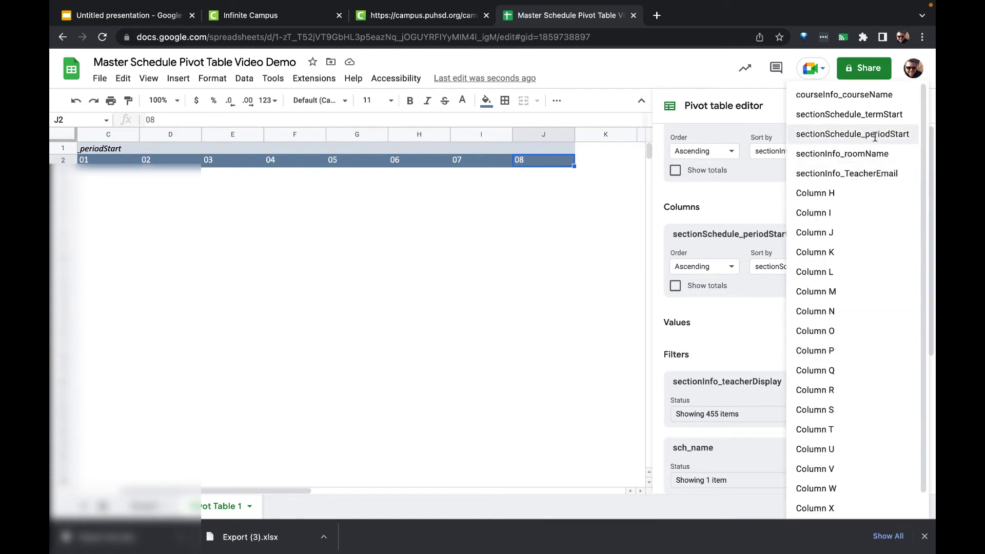
click(876, 138)
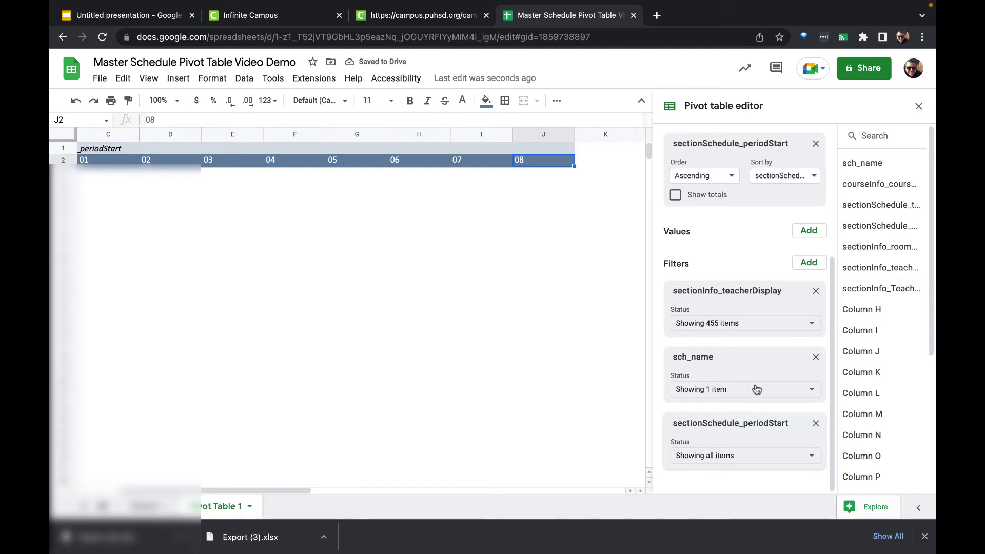
click(739, 456)
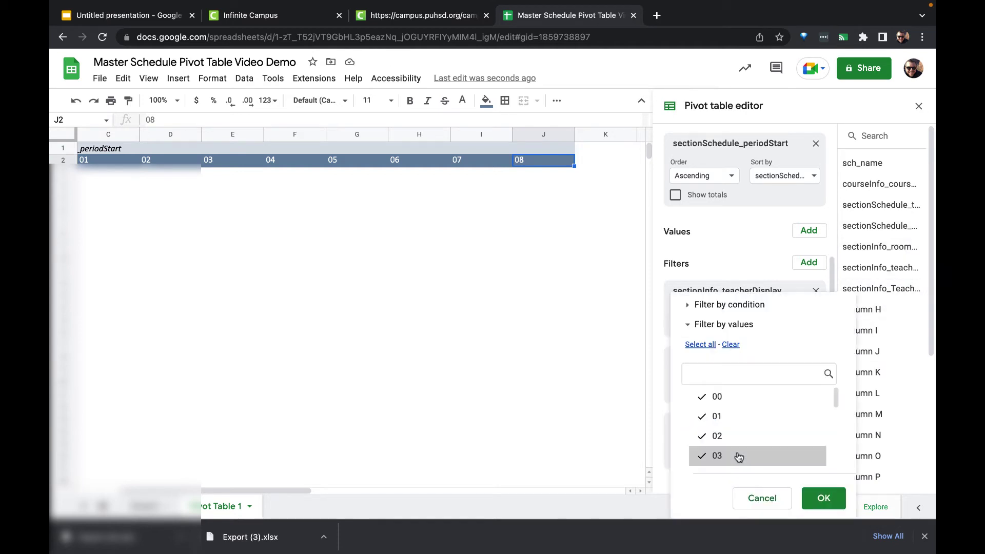
scroll(738, 451, down, 3)
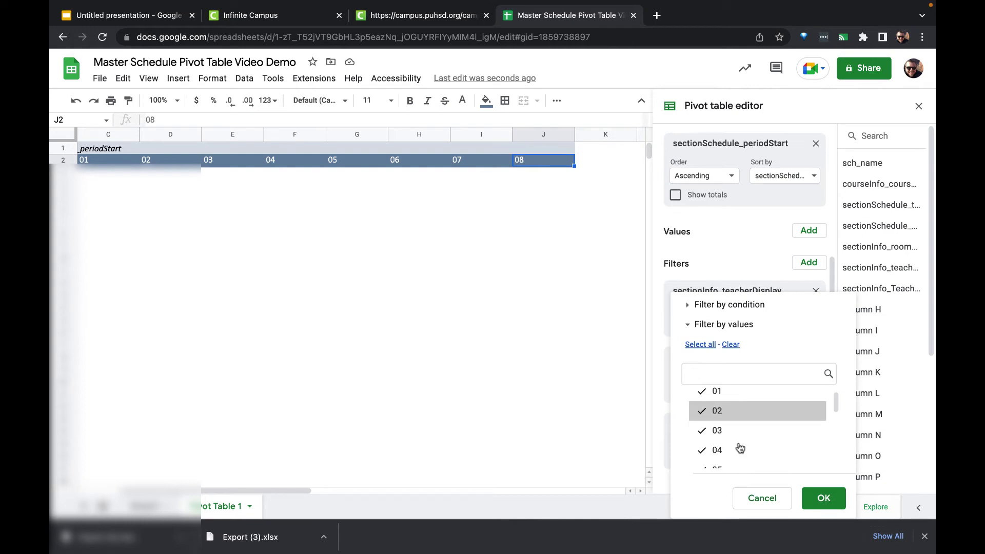
click(735, 440)
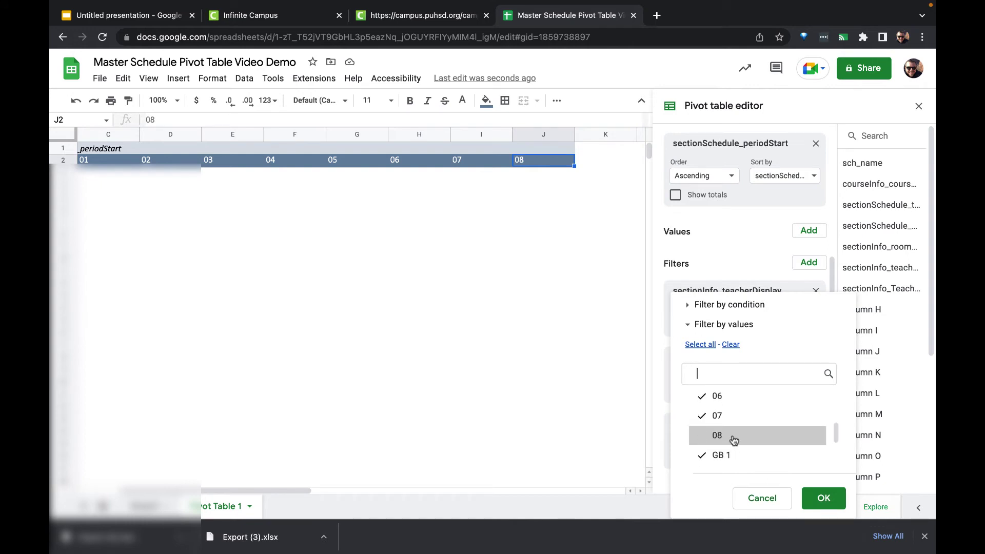
click(824, 498)
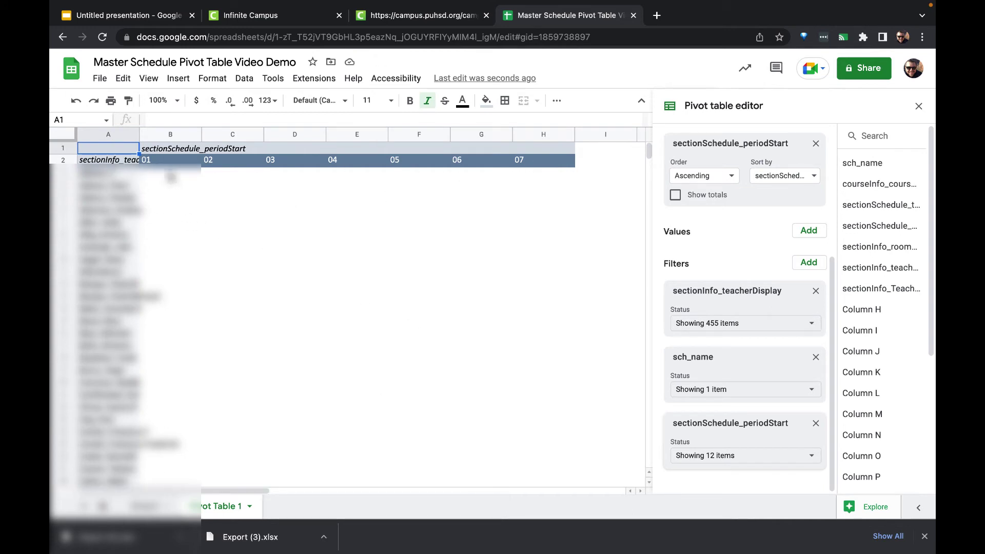
Step: Add Calculated Field 1 as the pivot value, summarized by Custom, with its formula cut to '='
drag(154, 173, 276, 214)
drag(530, 390, 539, 482)
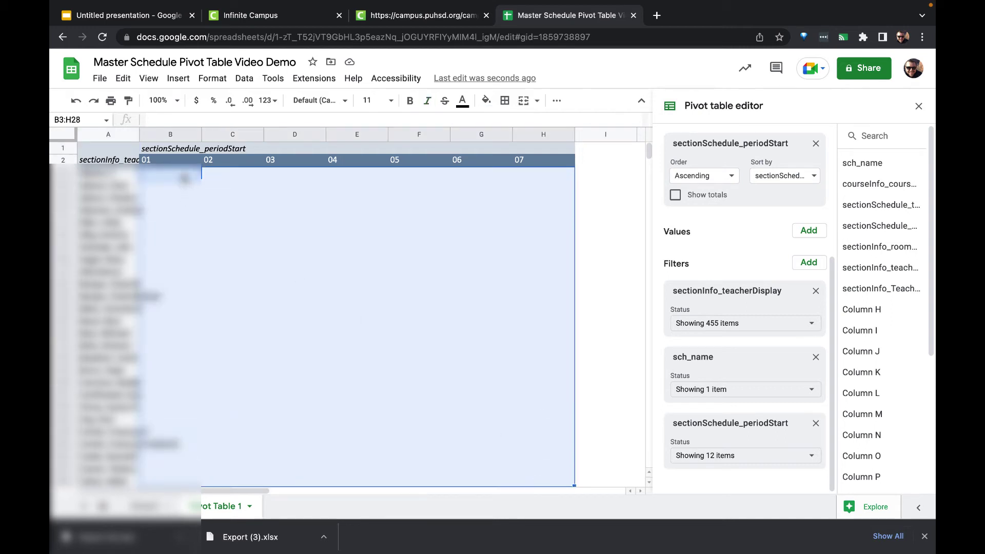
click(184, 178)
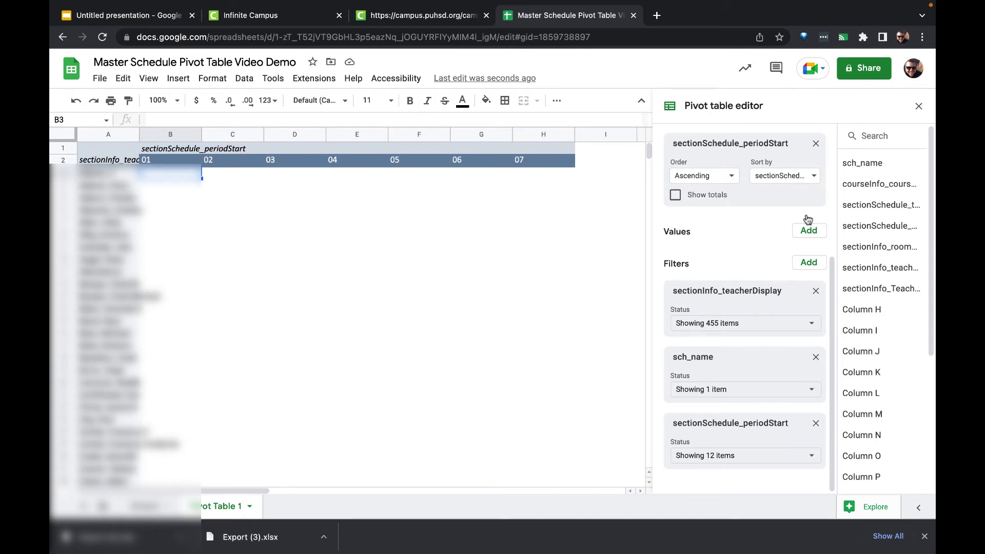
click(807, 232)
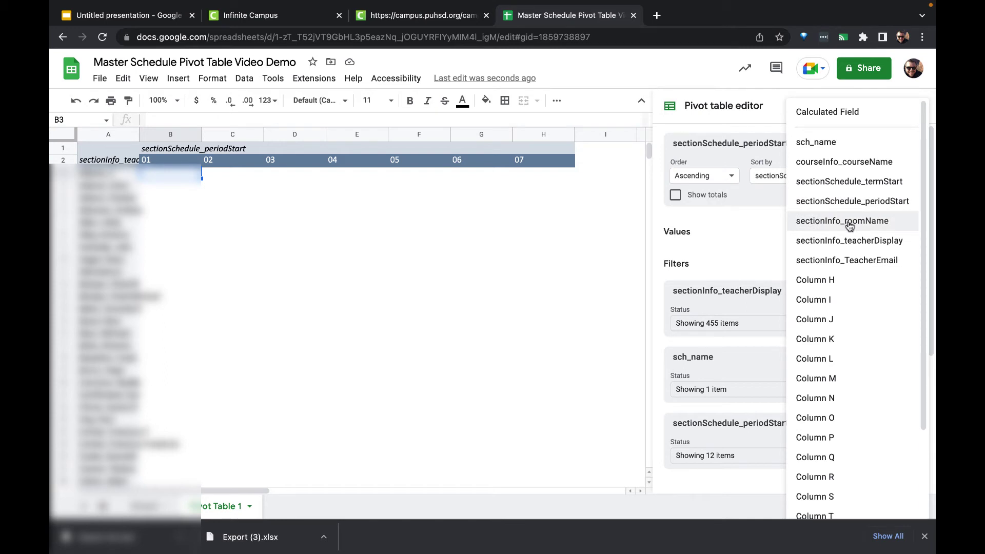
click(729, 232)
click(808, 231)
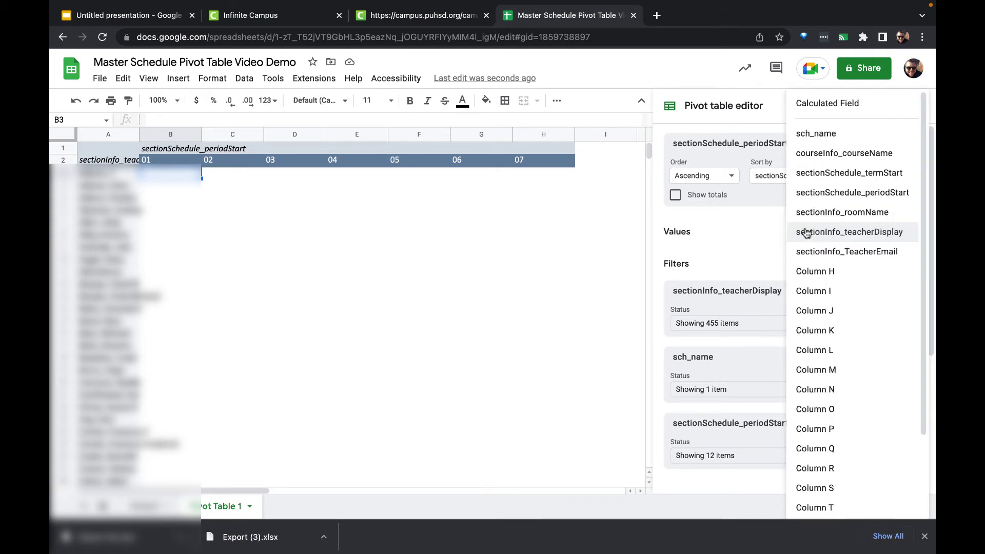
click(833, 108)
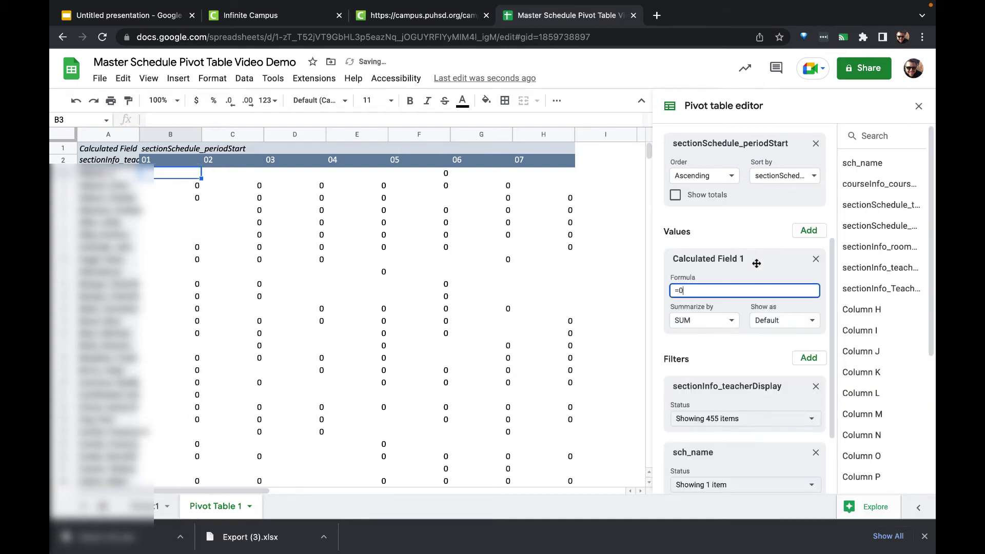
click(708, 320)
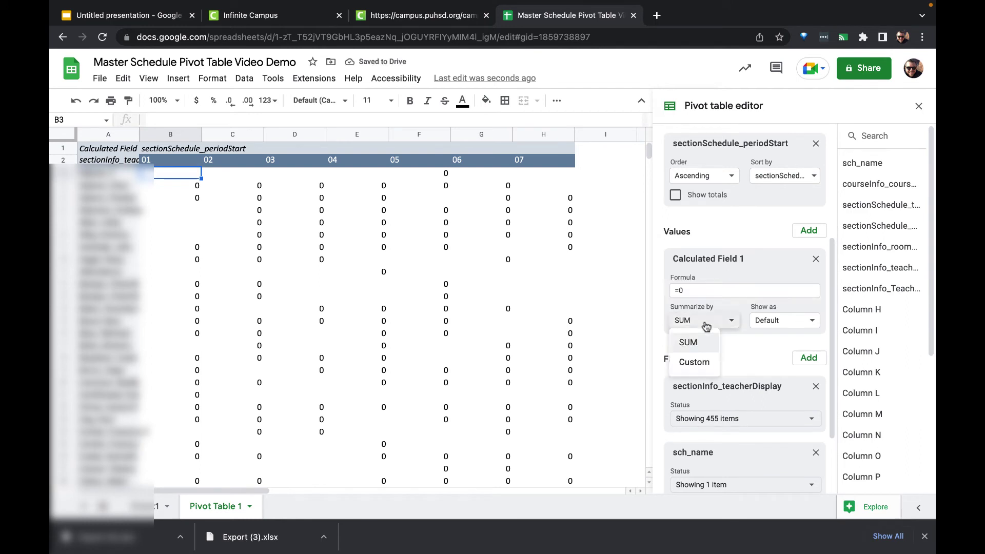
click(698, 362)
click(702, 292)
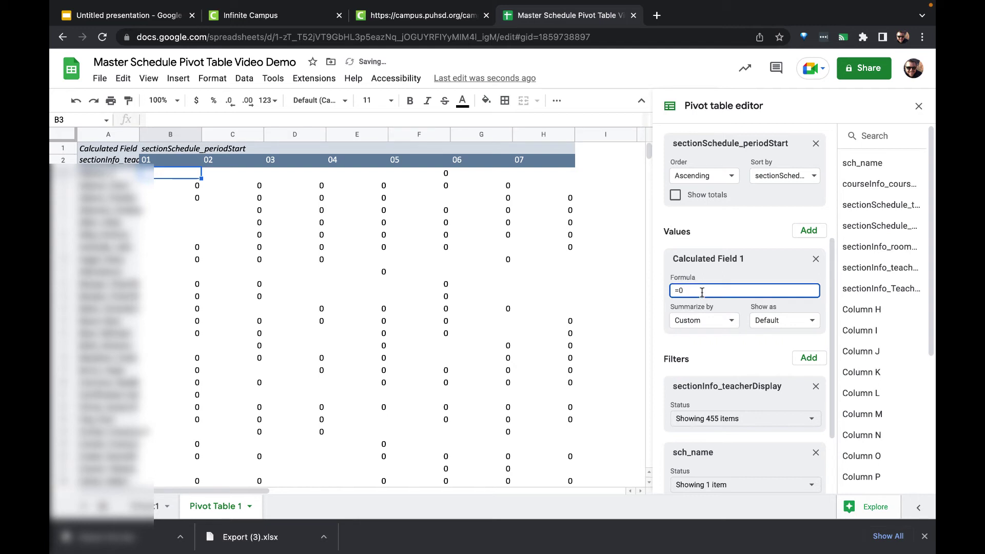
key(BackSpace)
Step: Set Calculated Field 1's formula to =sectionInfo_roomName using the header copied from Sheet1
key(Return)
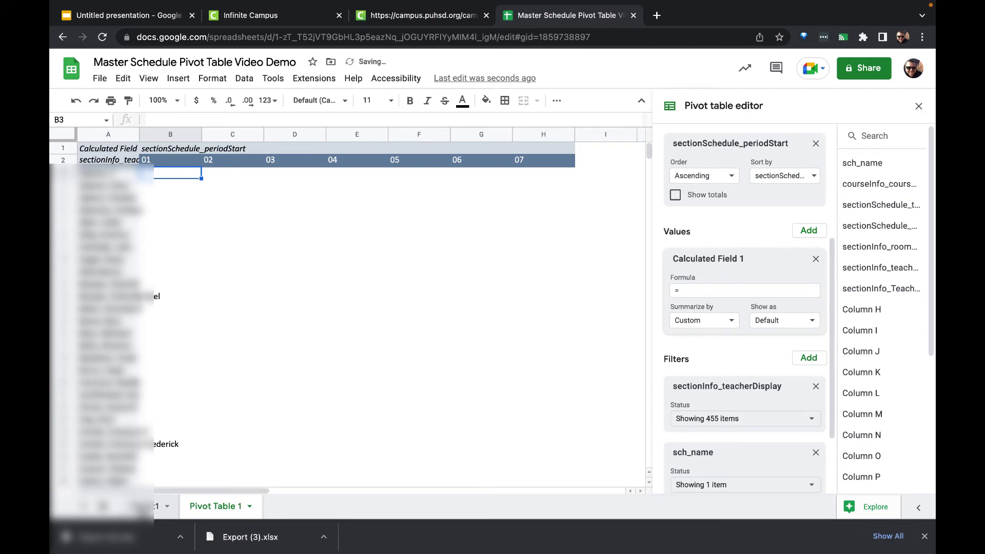
click(157, 506)
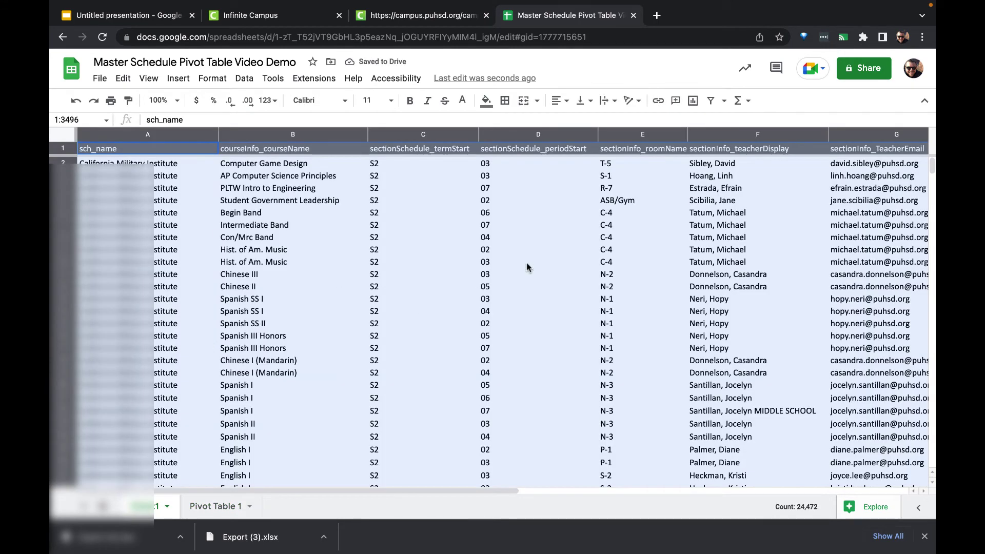
click(637, 148)
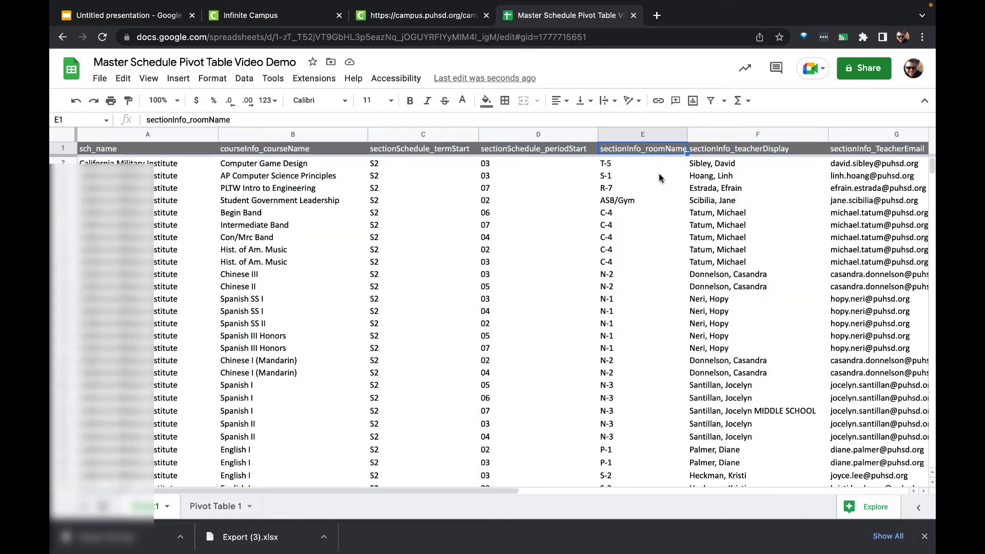
key(ctrl+c)
click(218, 509)
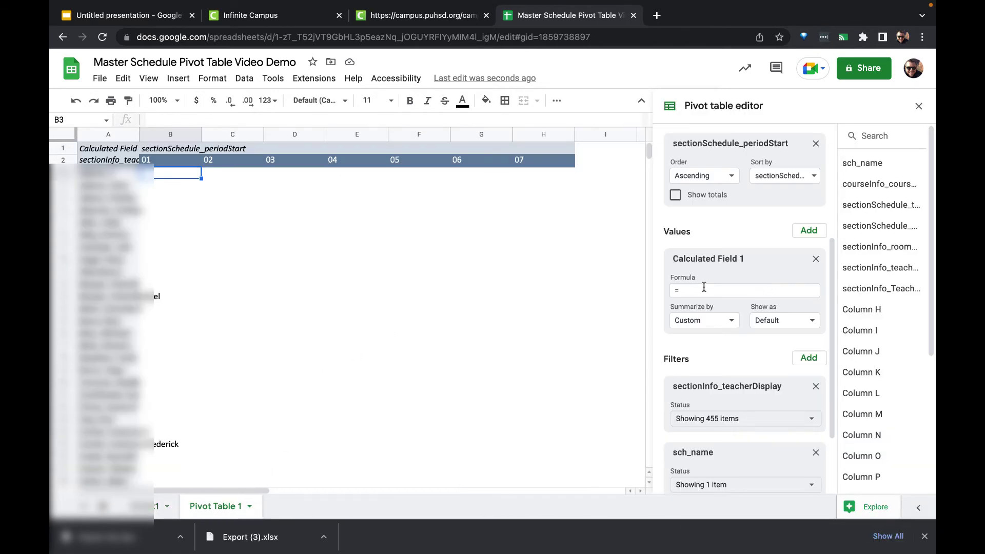
click(701, 292)
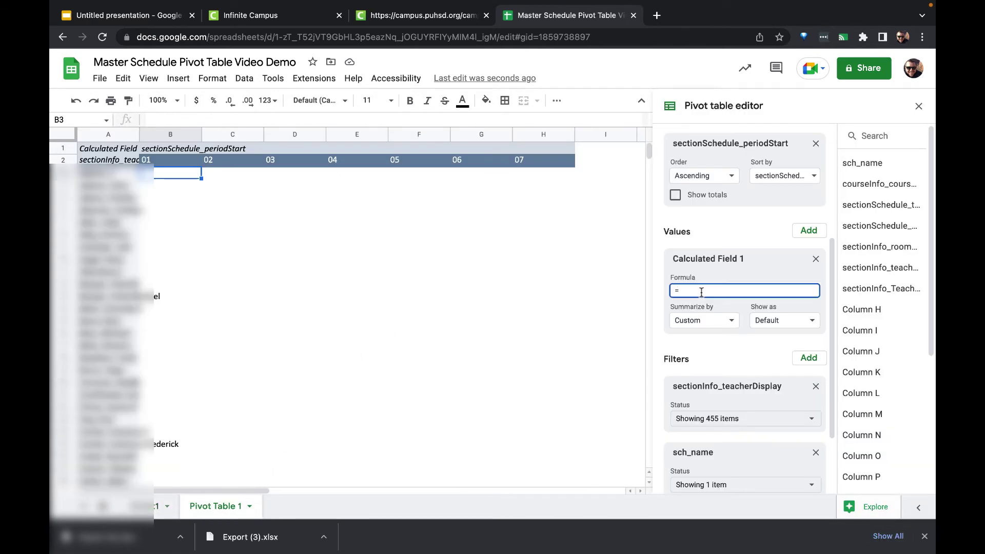
key(super+v)
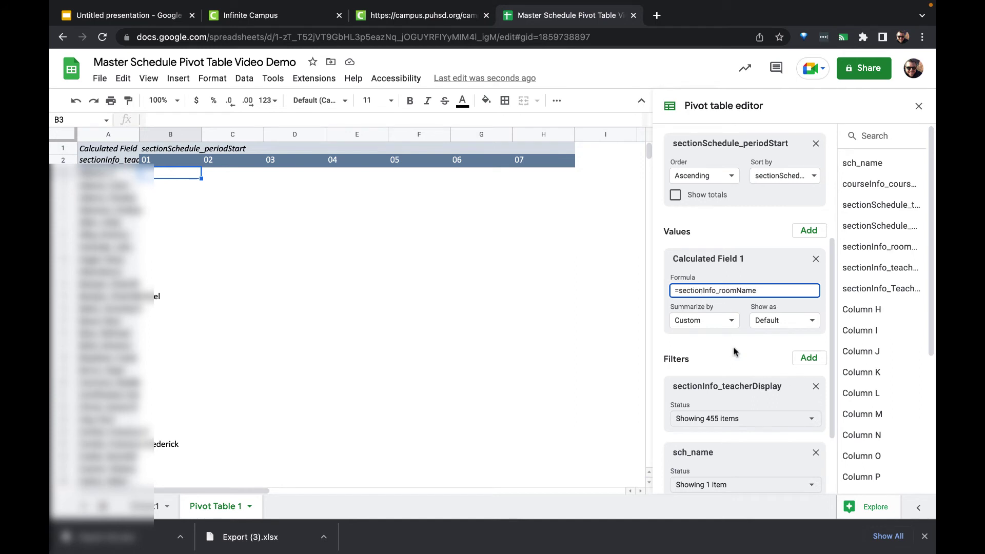
Step: Apply the room formula so rooms like L213, W202 and Career Ctr fill periods 01–07
click(686, 343)
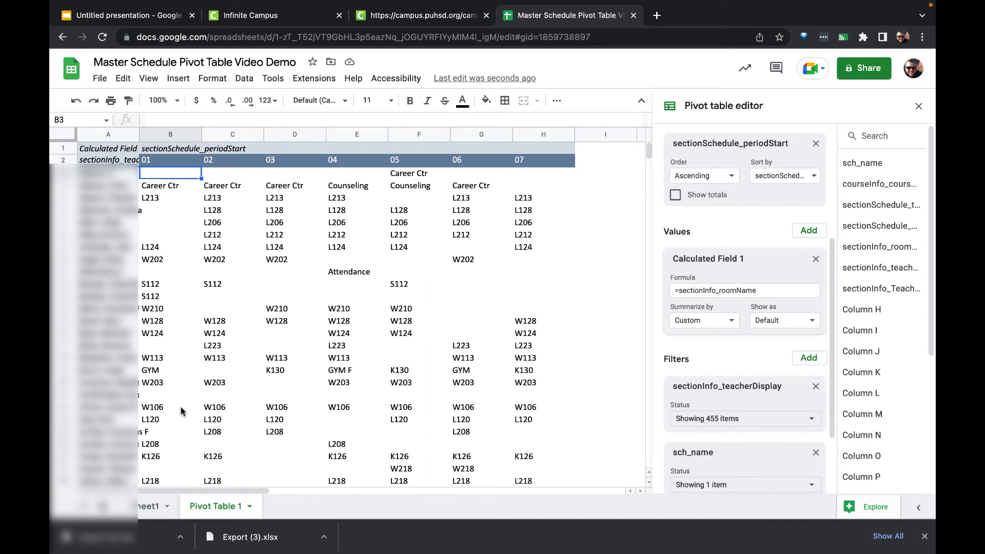
click(121, 397)
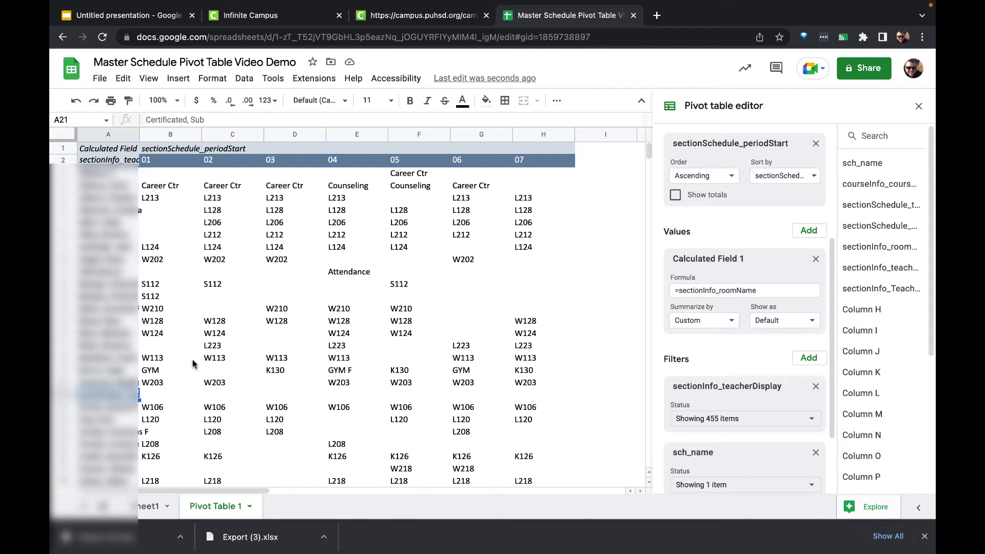
click(118, 272)
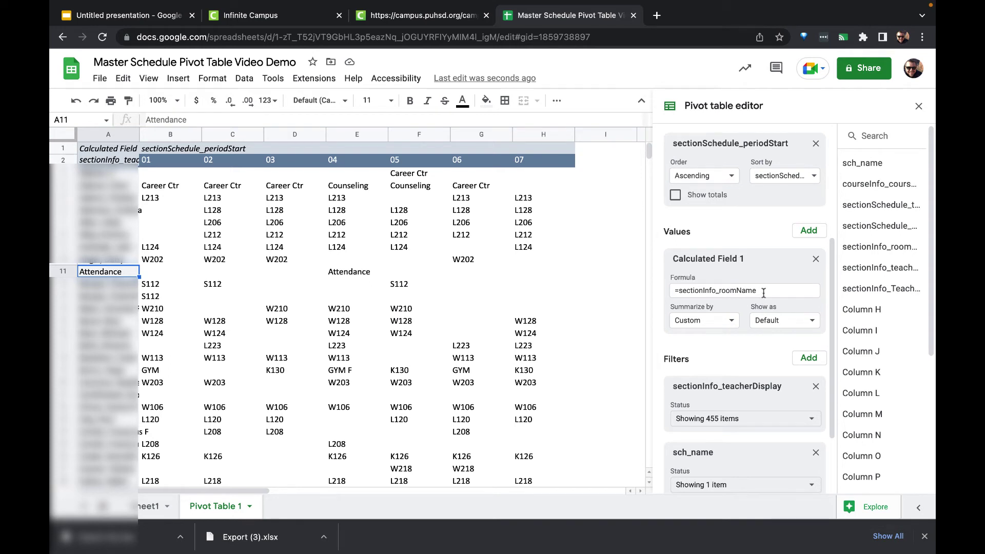
Step: Change the calculated field formula to =courseInfo_courseName so course names fill the pivot
click(145, 511)
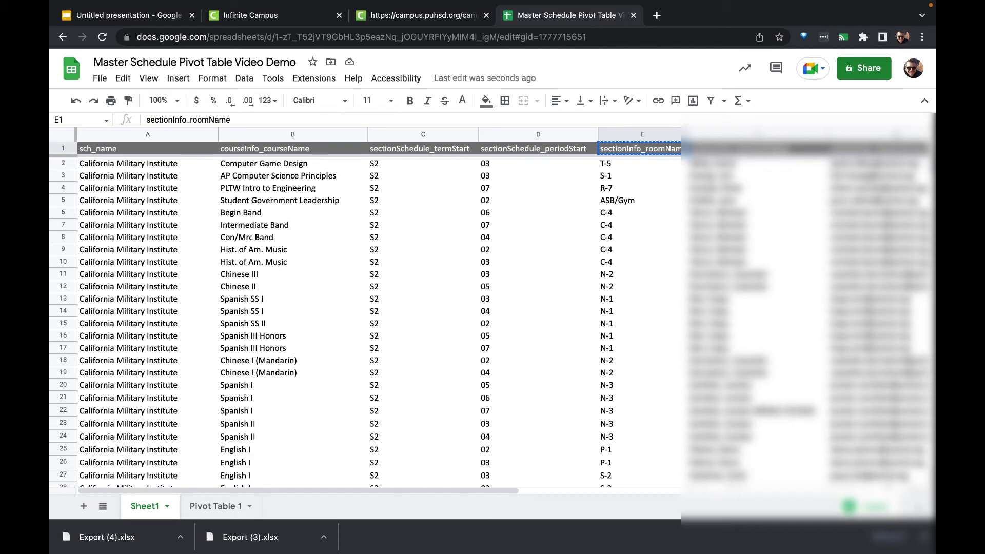
click(264, 153)
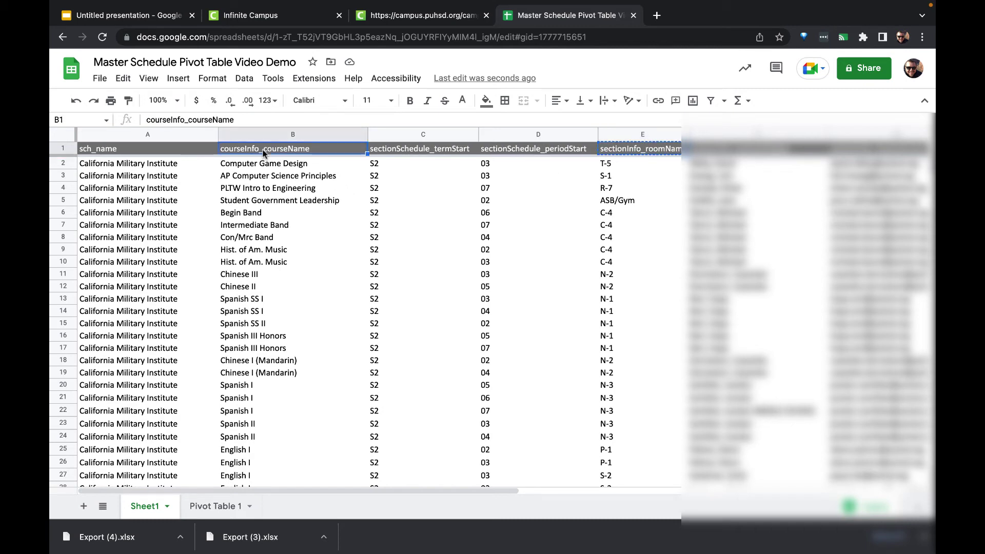
click(208, 507)
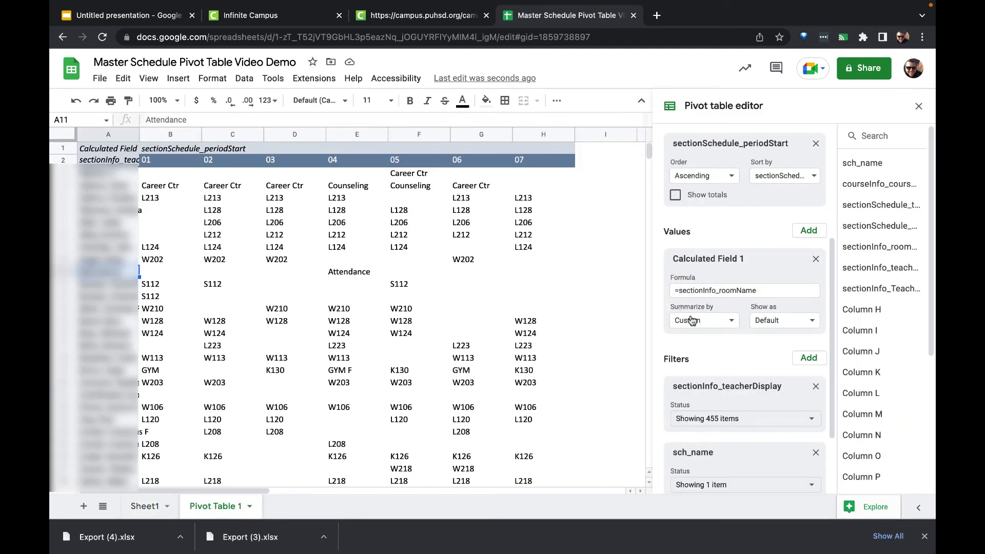
double_click(678, 294)
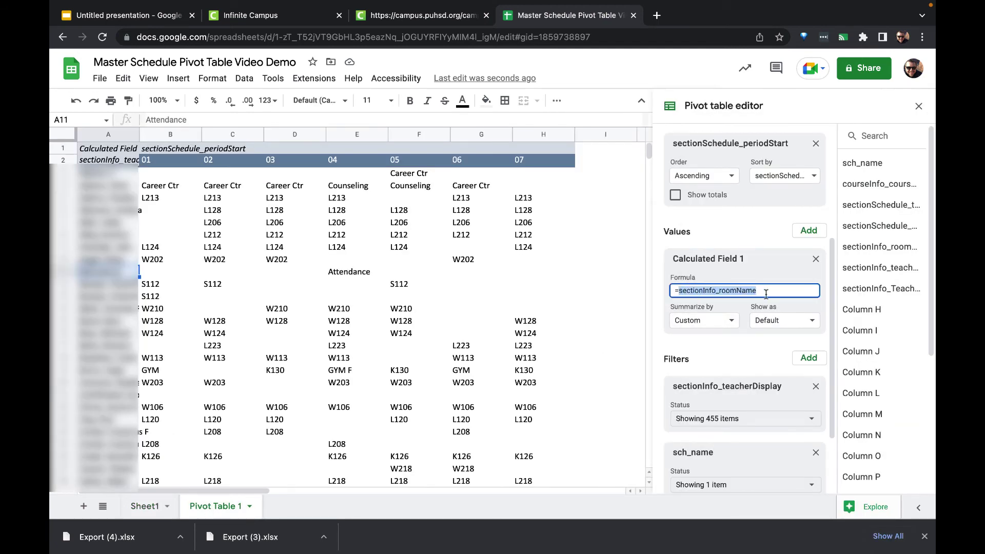
key(ctrl+v)
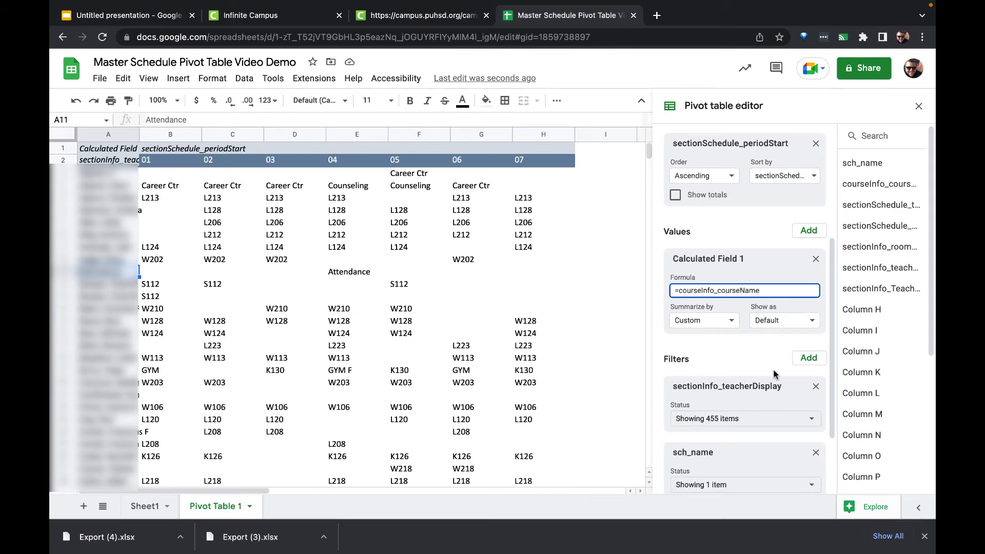
key(Return)
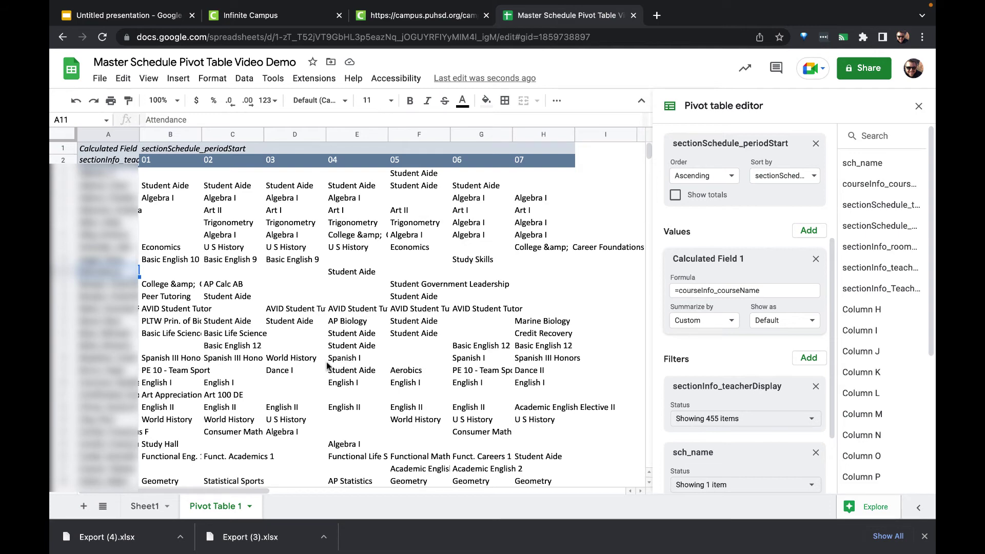
Step: Insert an empty column in Sheet1 before the sectionSchedule_termStart column
click(152, 507)
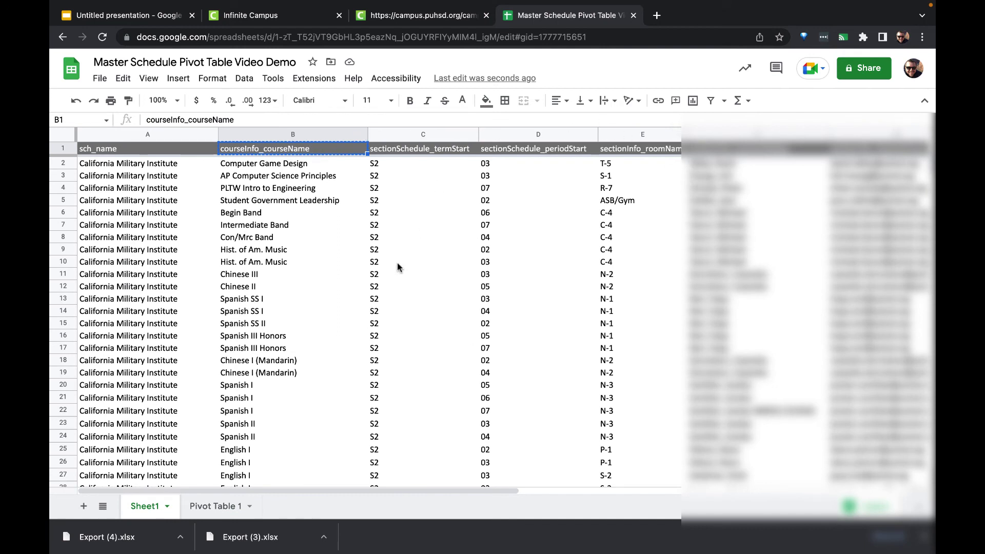
click(413, 134)
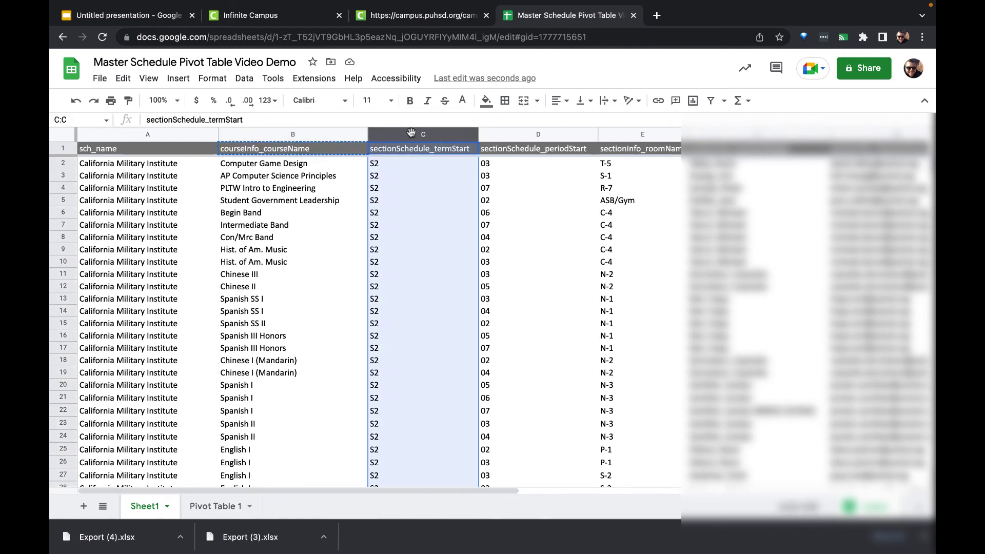
click(471, 135)
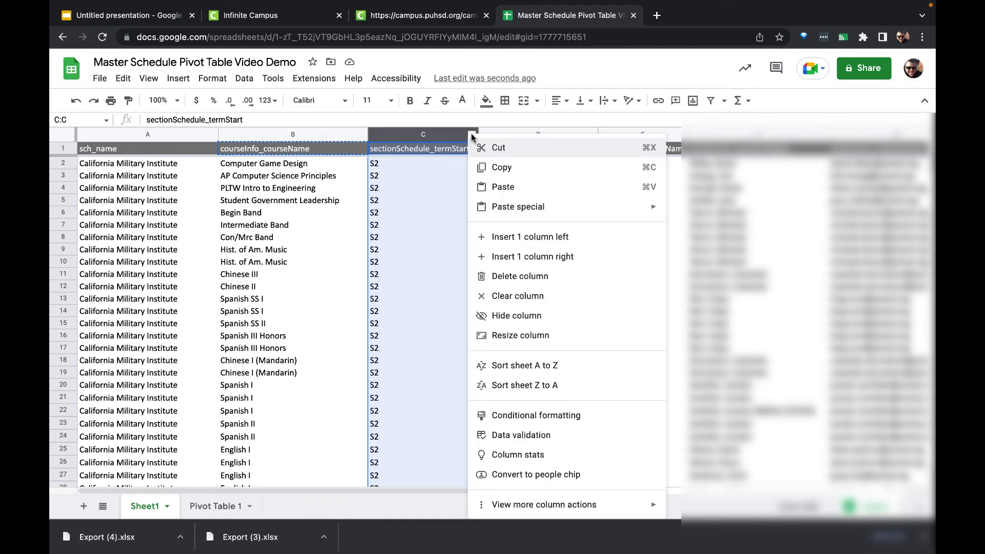
click(504, 235)
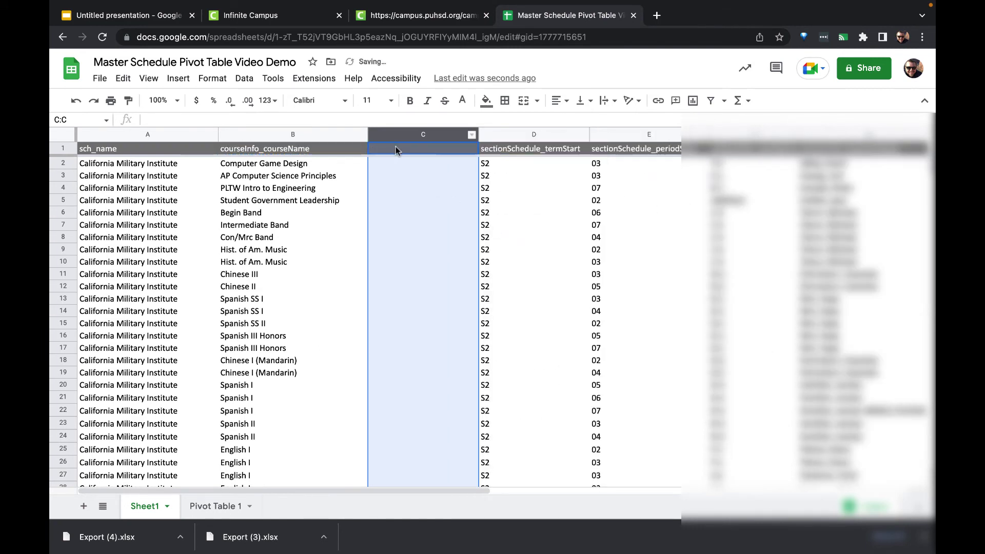
Step: Name the new column C header courseName_roomName
click(394, 148)
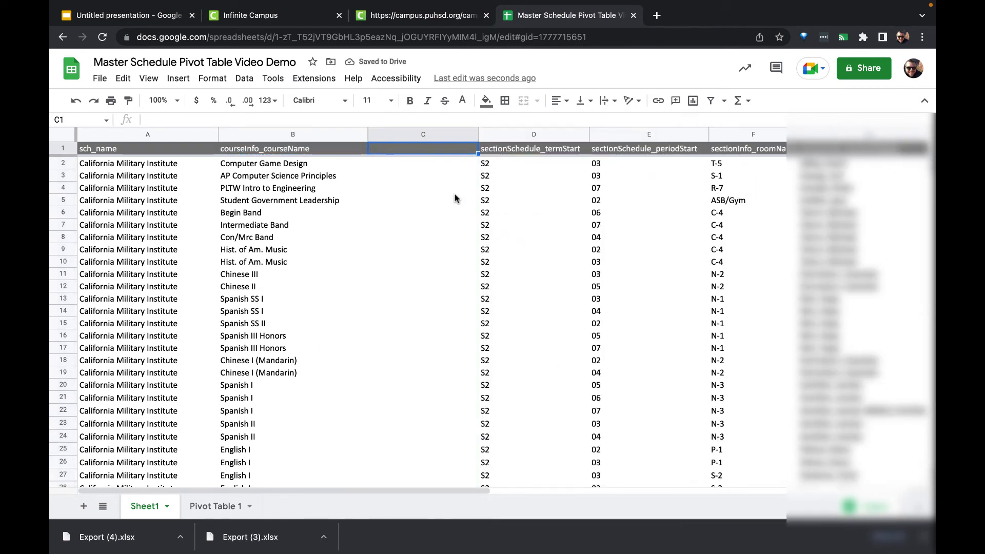
text(course)
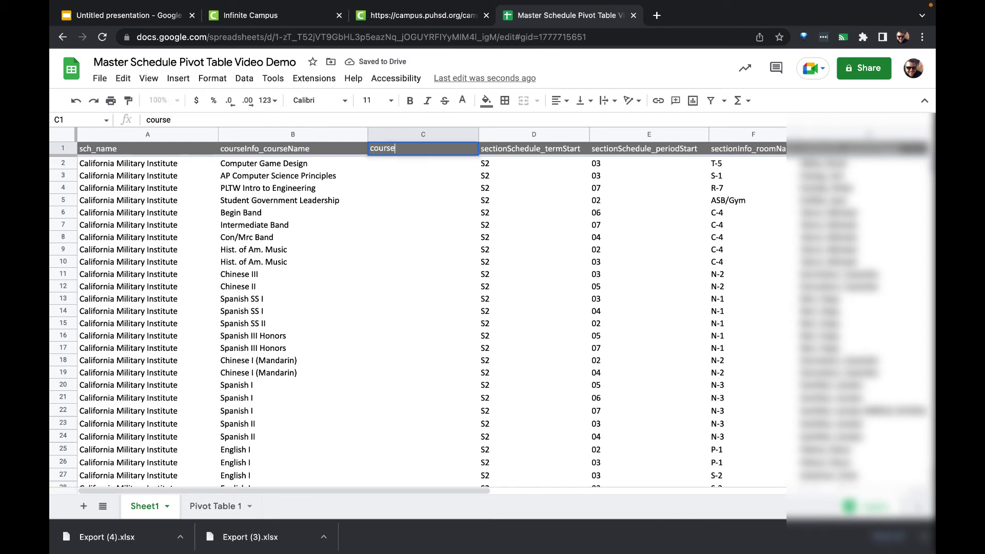
text(Name_)
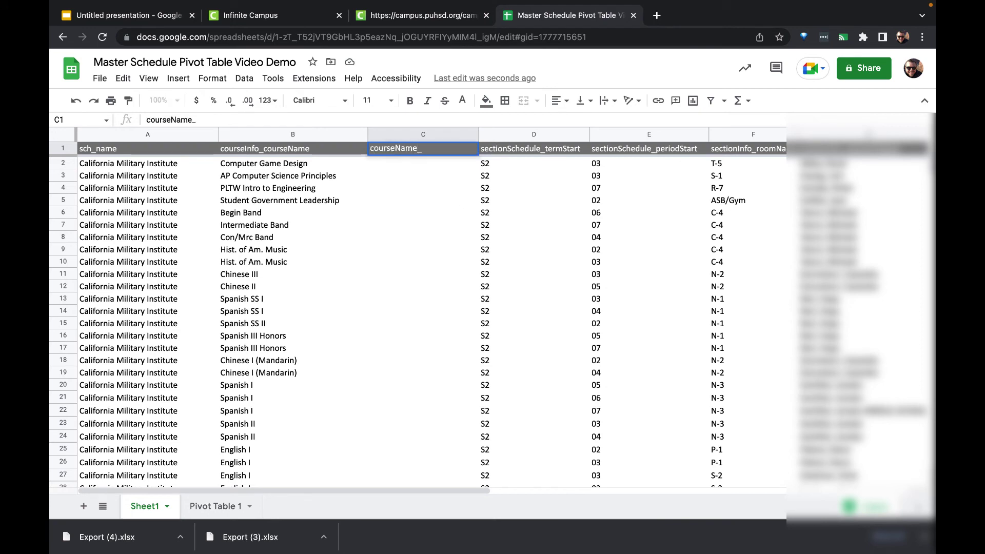
text(roomName)
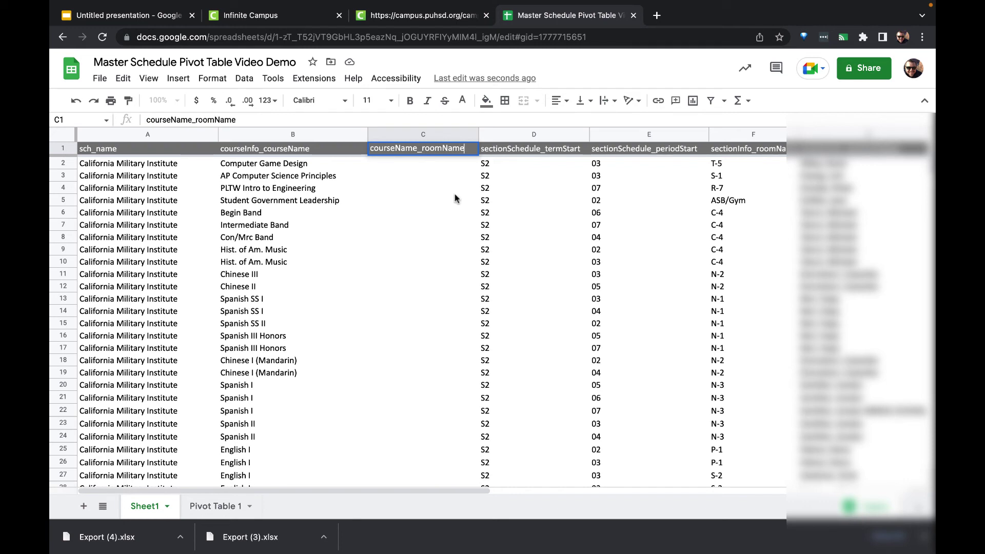
key(Return)
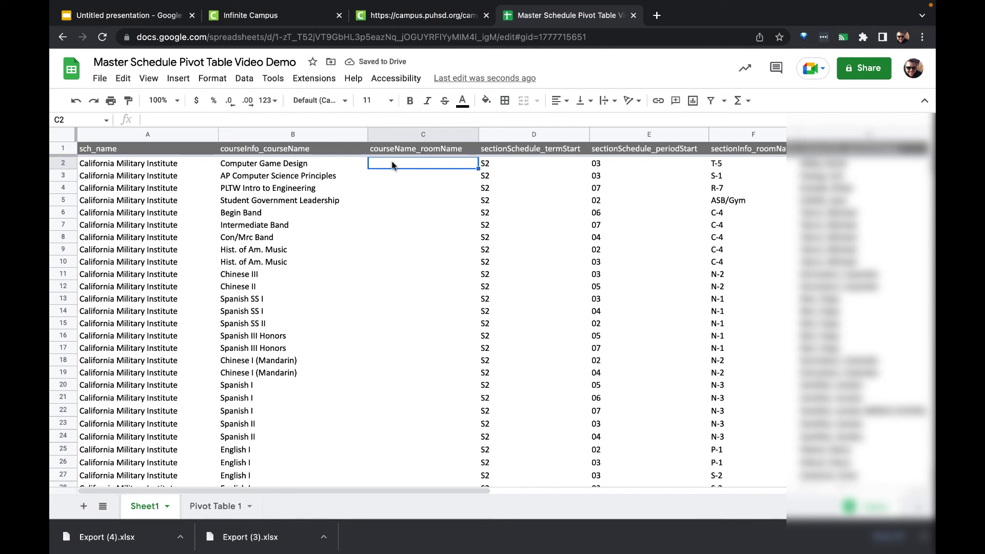
Step: Enter a formula in C2 joining the course name in B2 with the room in F2, declining autofill
text(=)
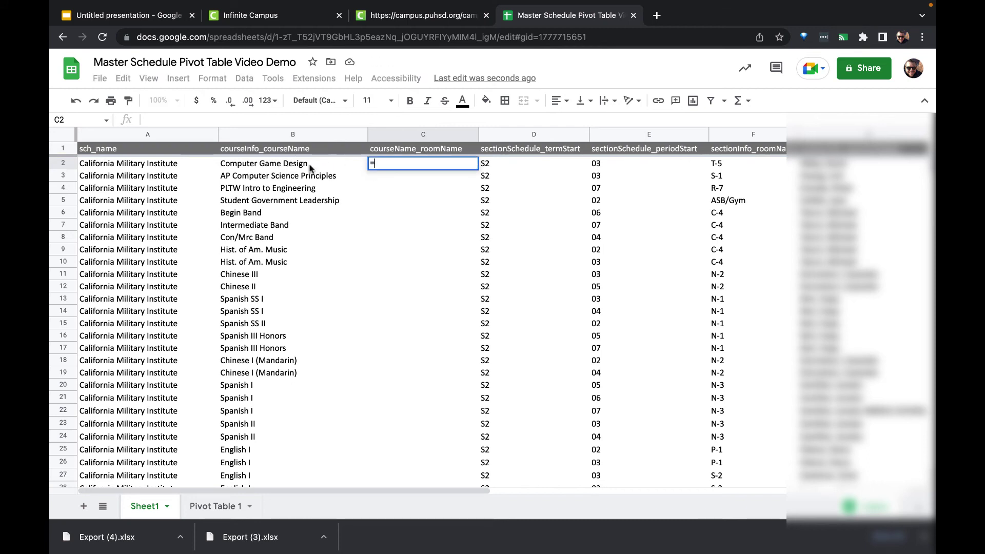
click(300, 167)
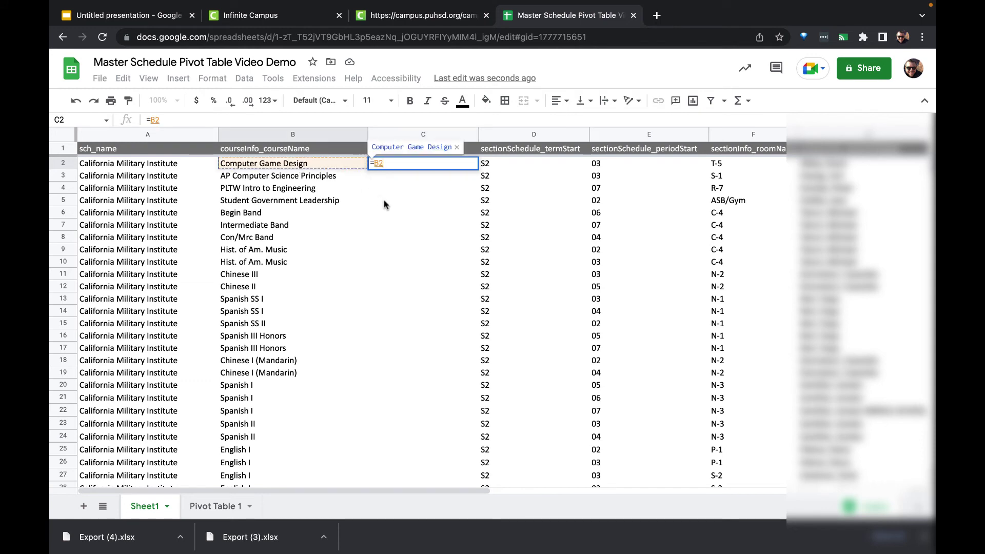
text(&)
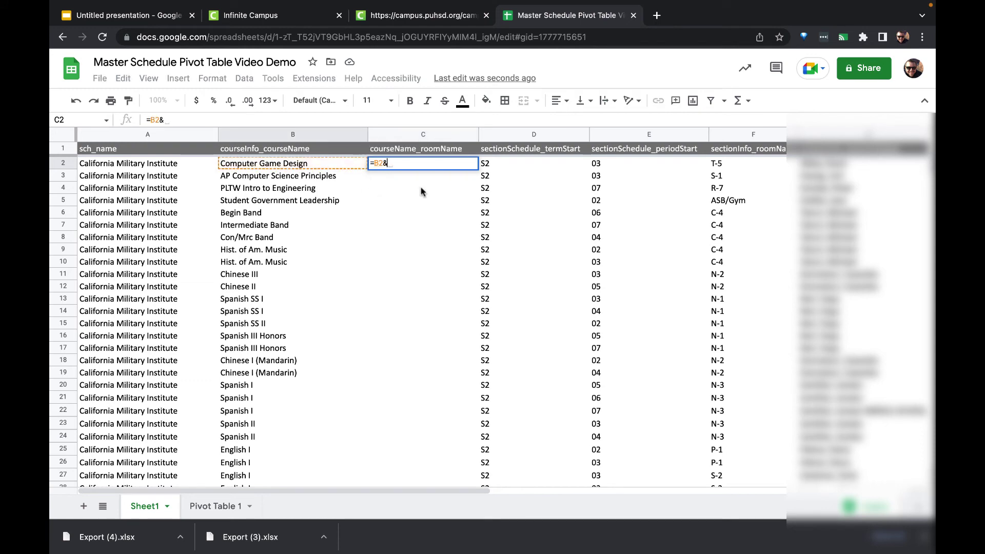
click(739, 163)
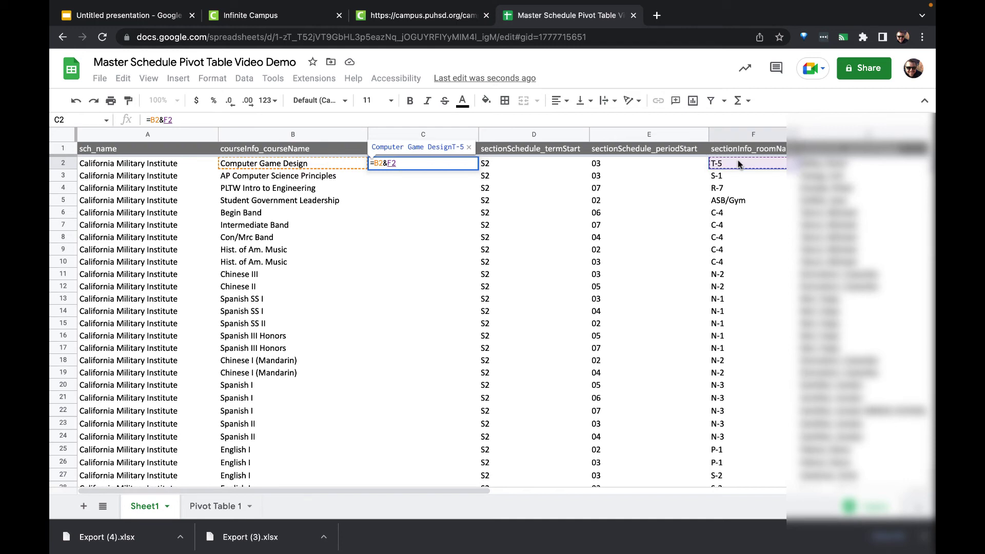
text())
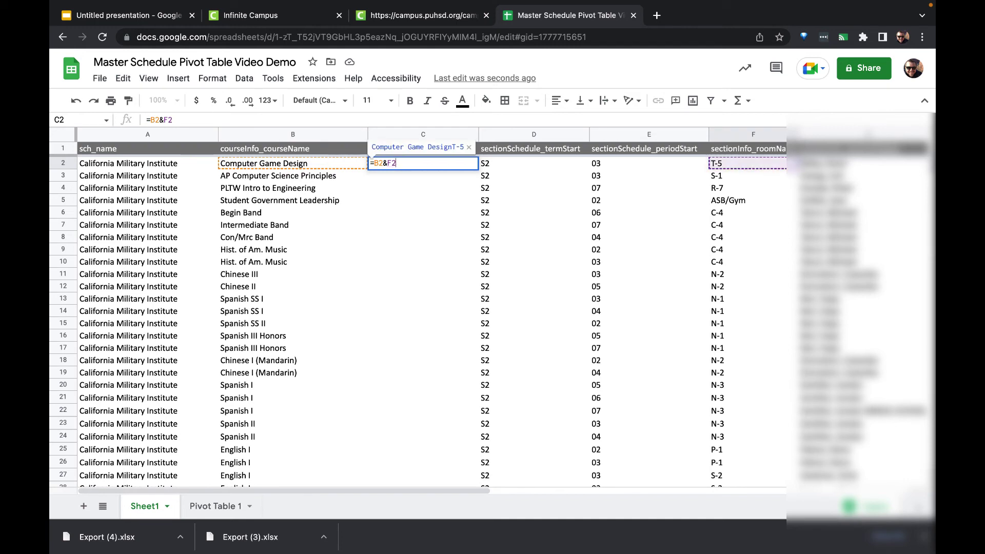
key(Return)
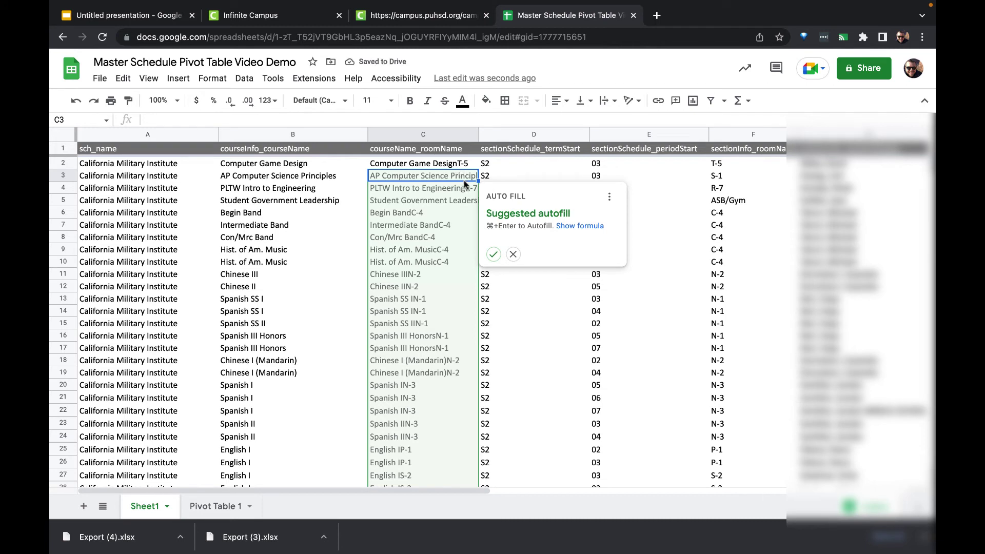
click(515, 256)
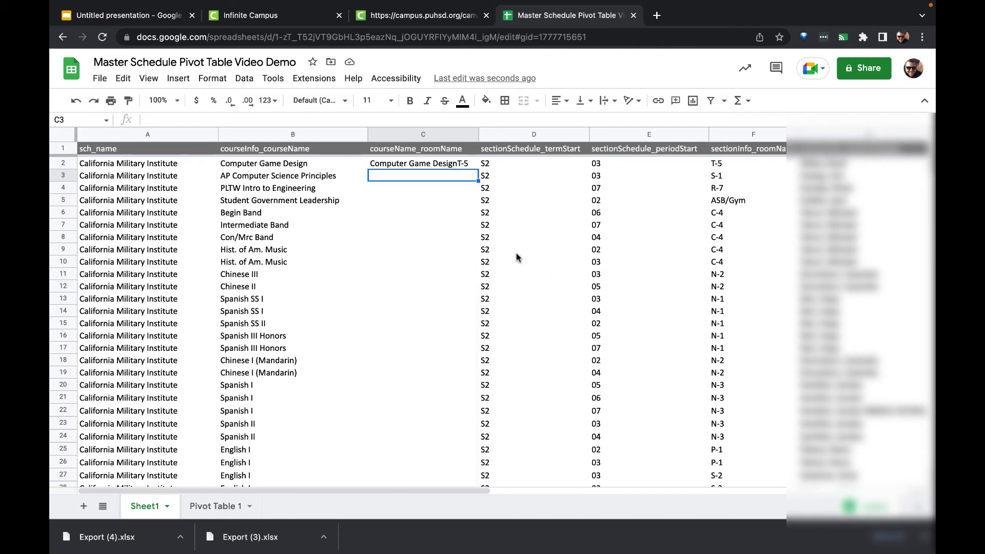
Step: Add a space separator between the two parts of the C2 formula
click(455, 165)
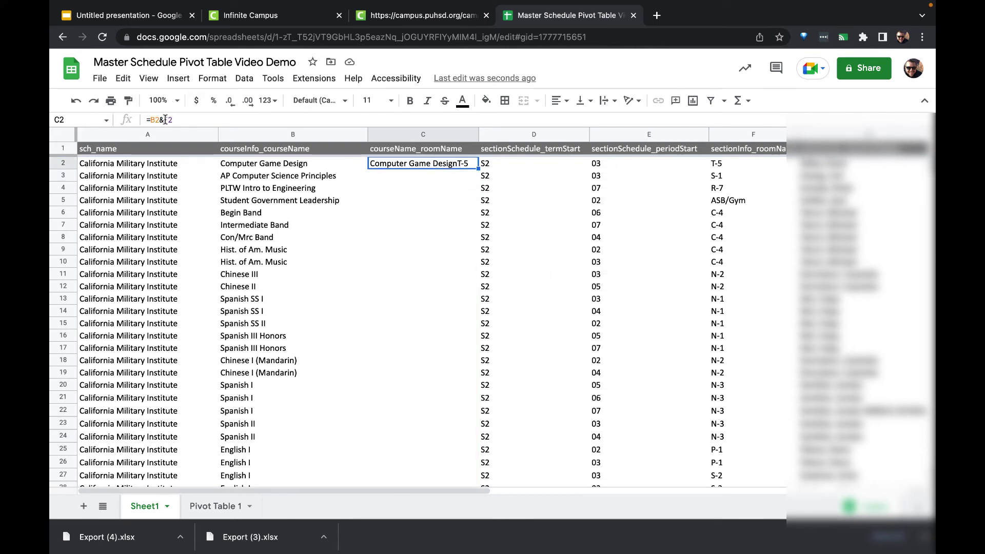
key(Return)
text(")
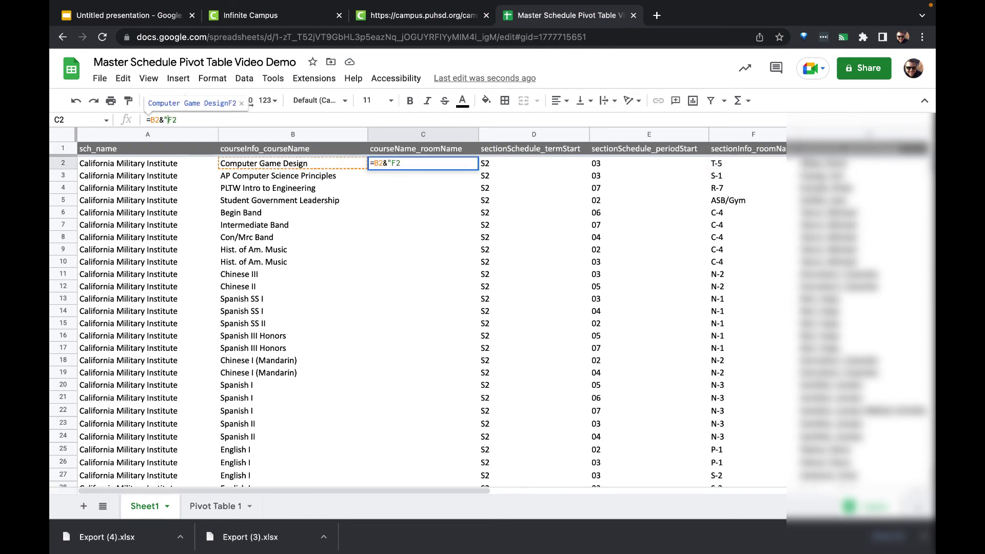
text( ")
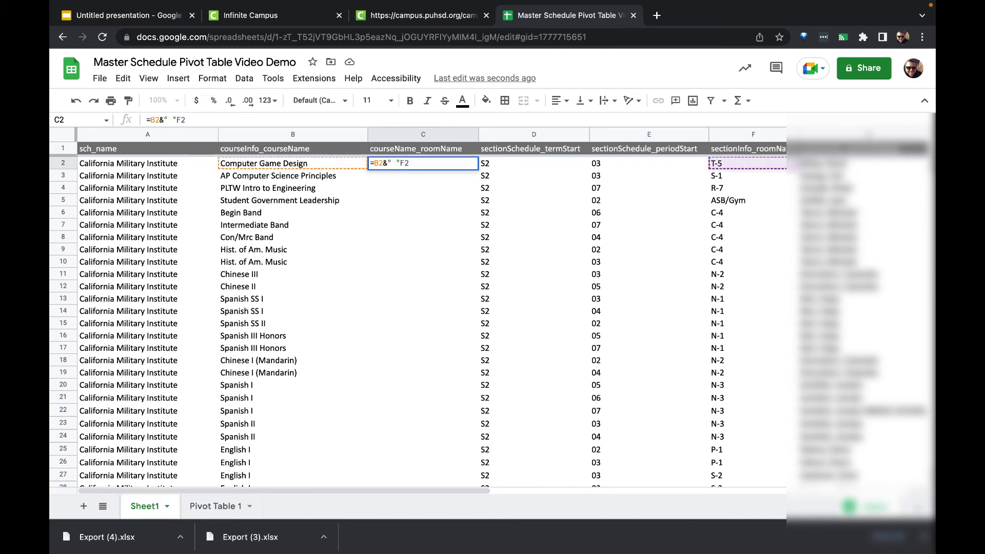
text(&)
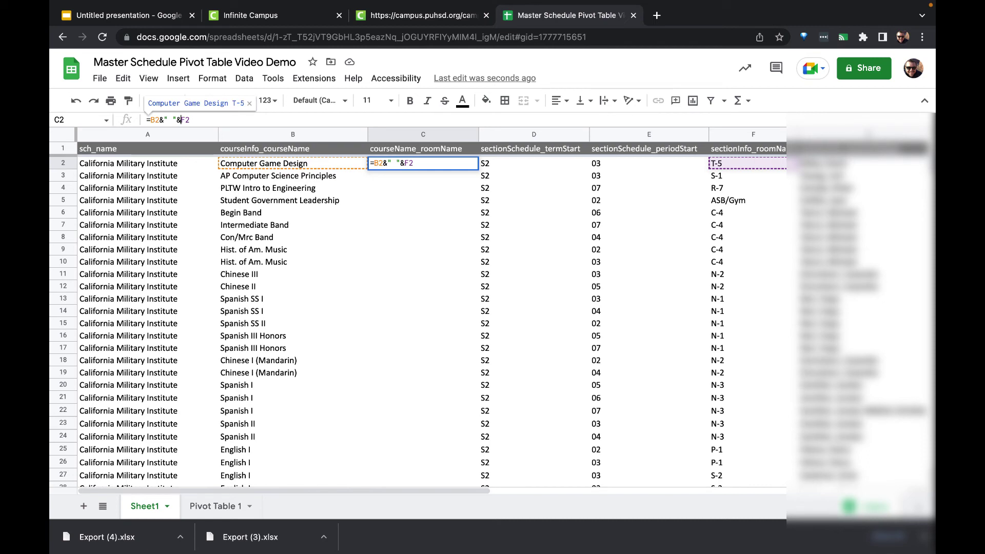
key(Return)
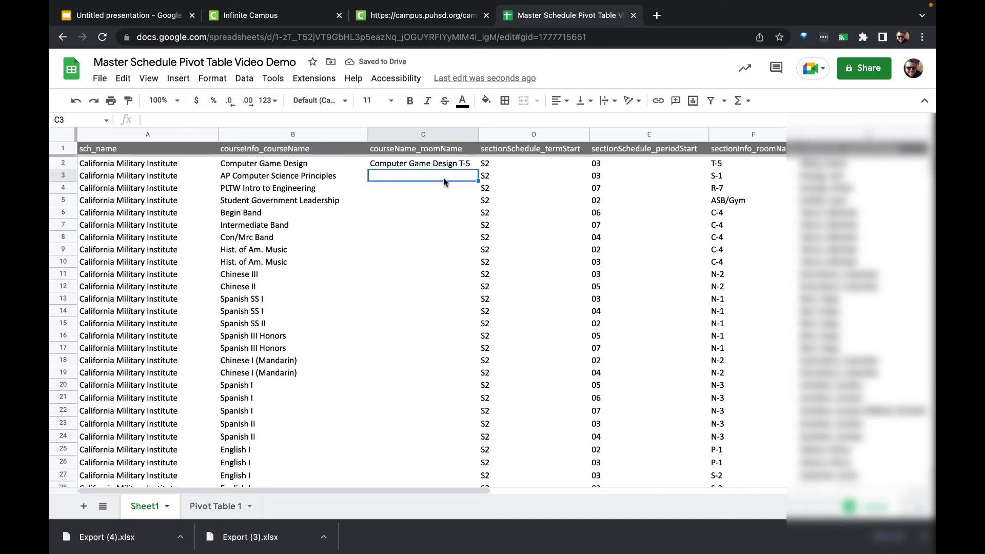
Step: Rewrite C2 as =F2&CHAR(10)&B2 so room T-5 sits above Computer Game Design
click(444, 165)
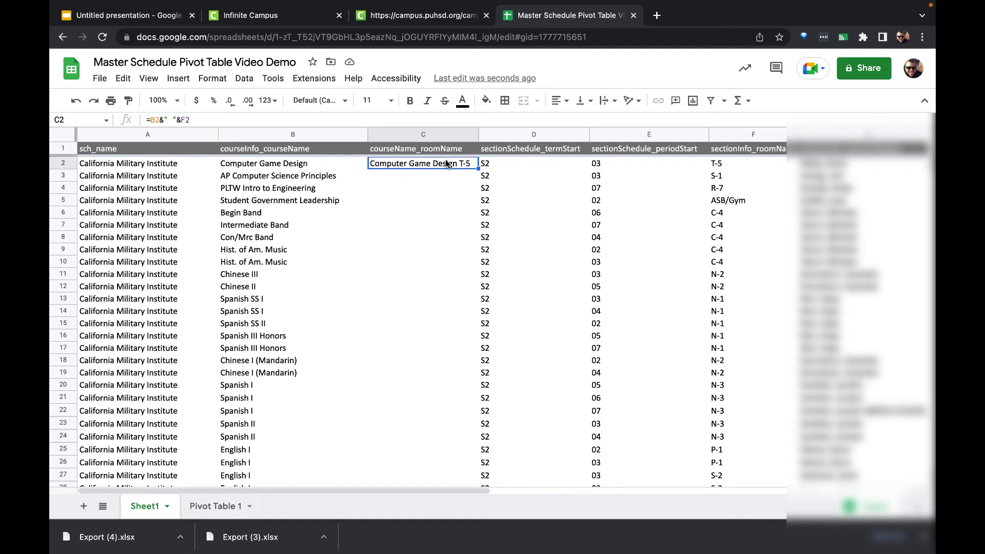
double_click(443, 163)
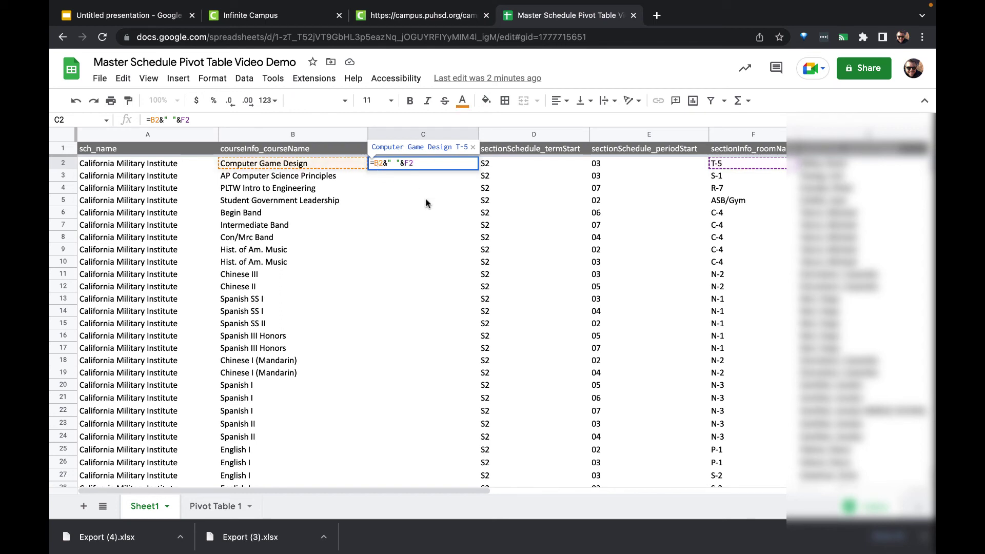
key(BackSpace)
text(F)
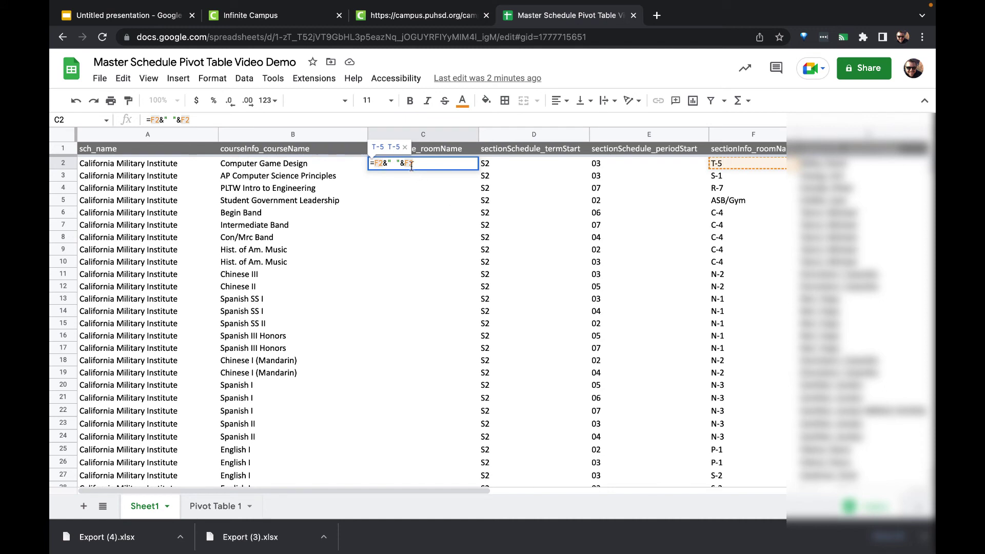
key(BackSpace)
text(B)
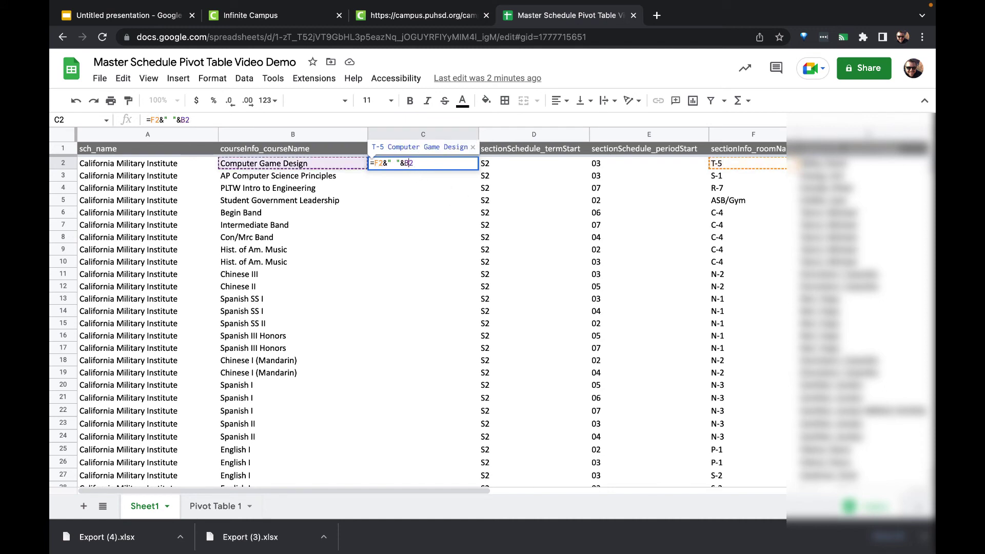
click(399, 162)
key(BackSpace)
key(BackSpace)
key(BackSpace)
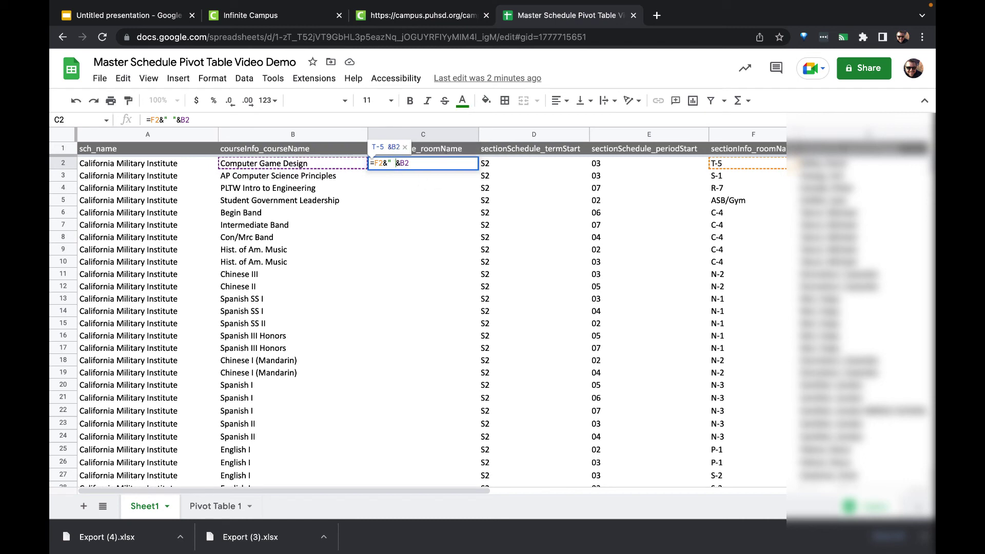
text(_)
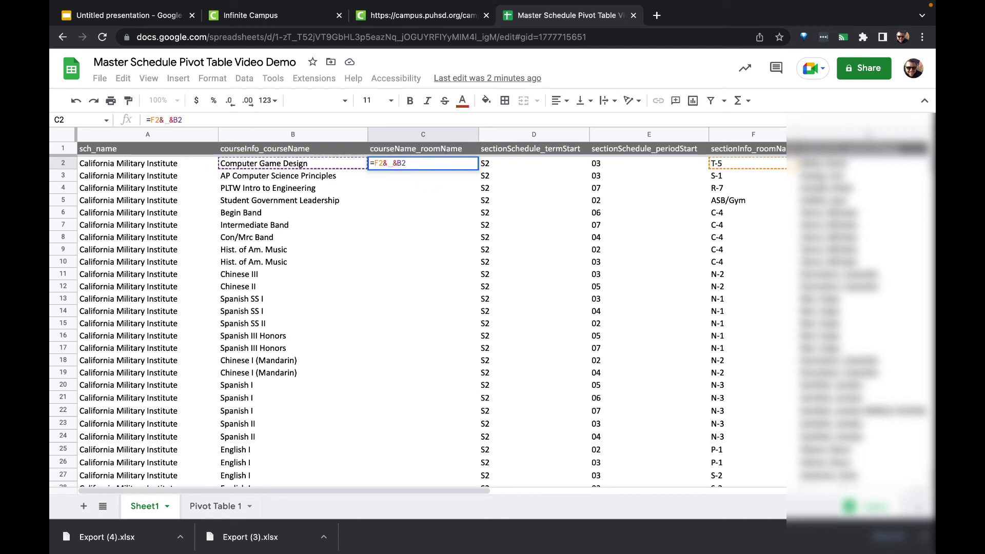
text(char()
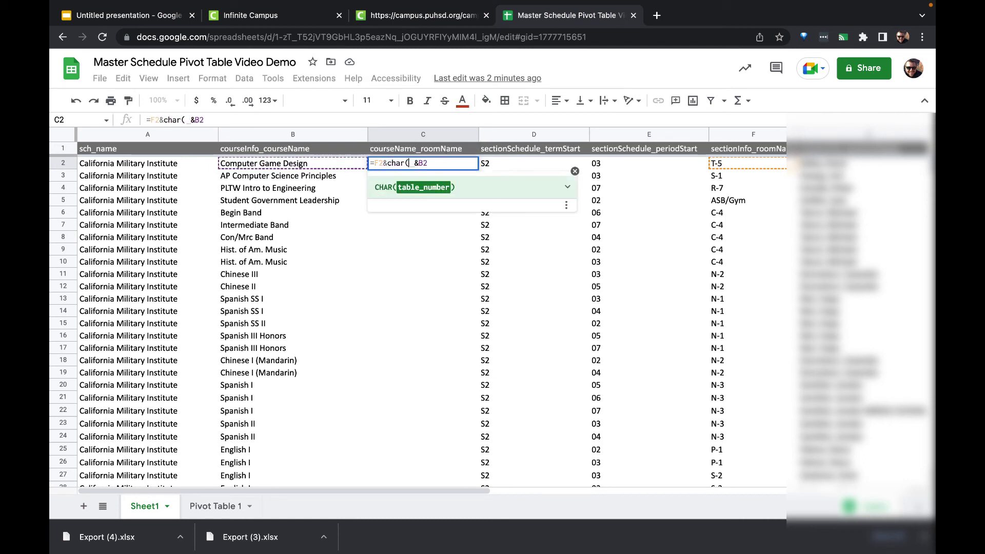
key(Delete)
text(10))
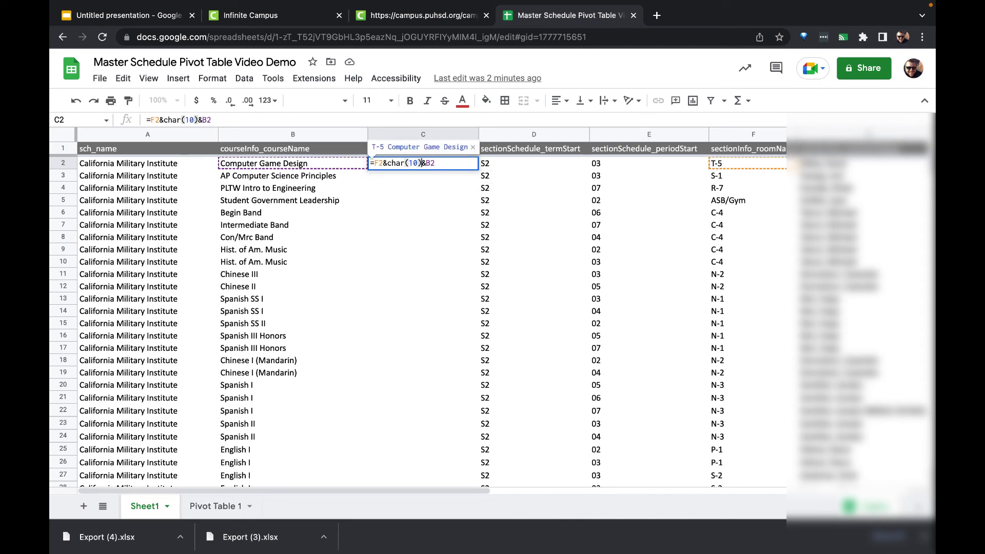
key(Return)
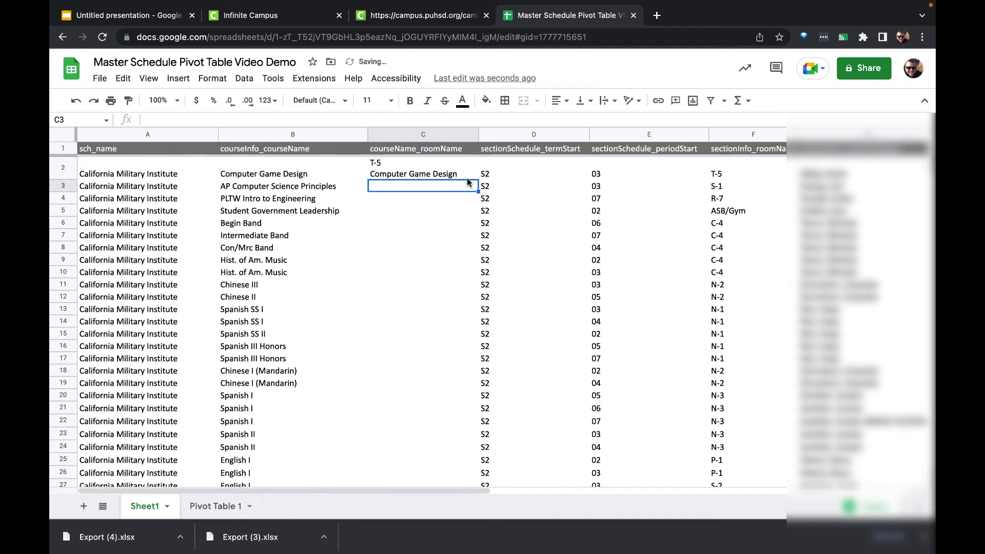
Step: Fill C2's formula down column C, then select the courseName_roomName header cell
click(420, 167)
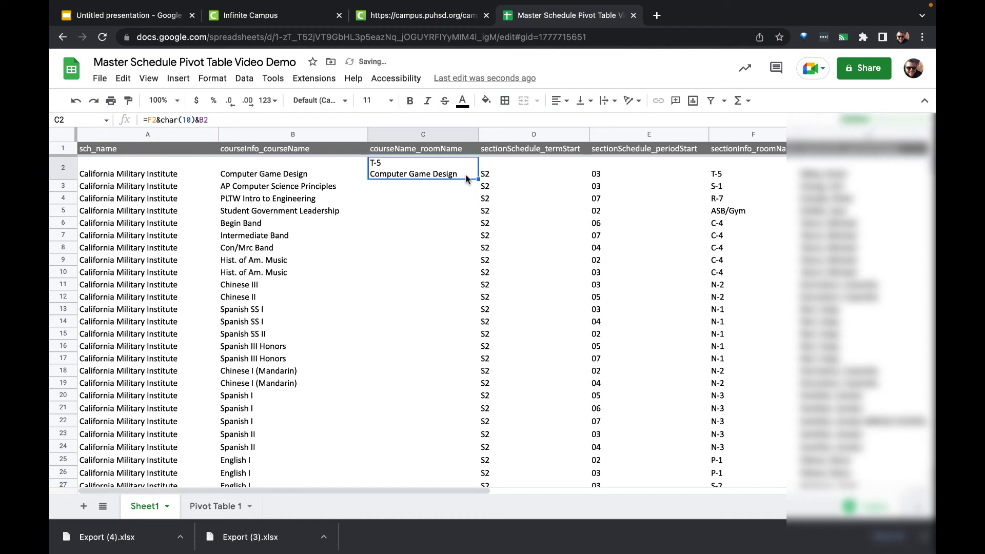
double_click(479, 178)
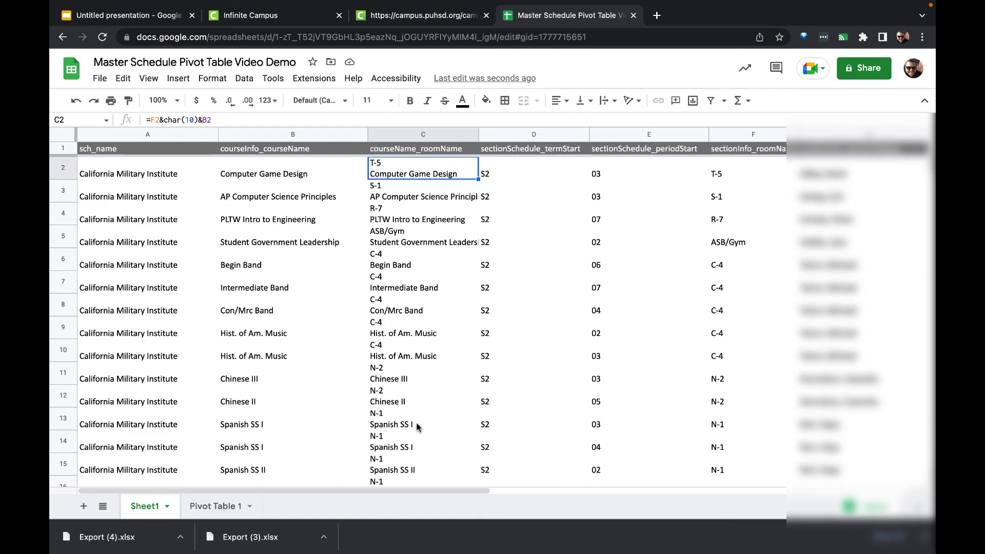
click(423, 150)
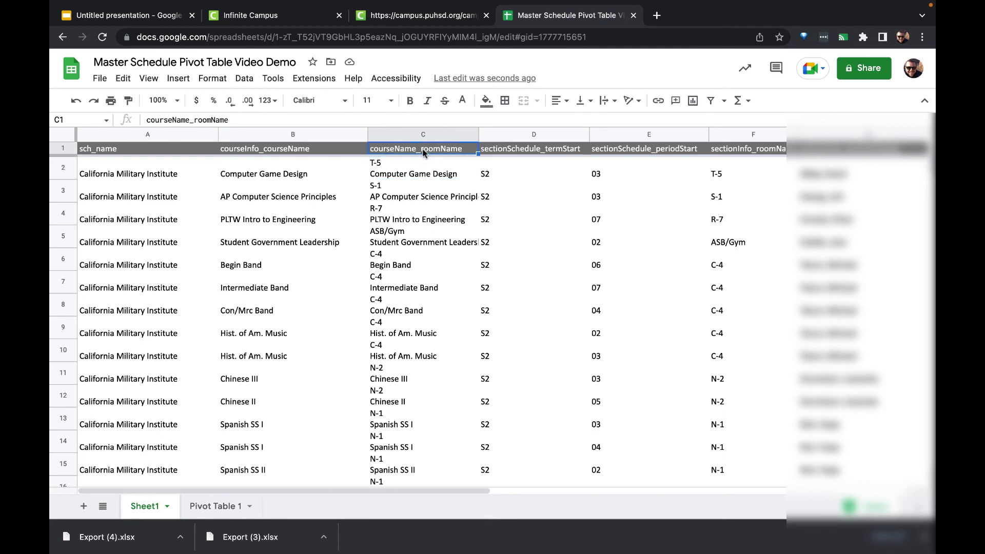
Step: Change Pivot Table 1's Calculated Field 1 to =courseName_roomName and autofit teacher column A
key(ctrl+c)
click(231, 512)
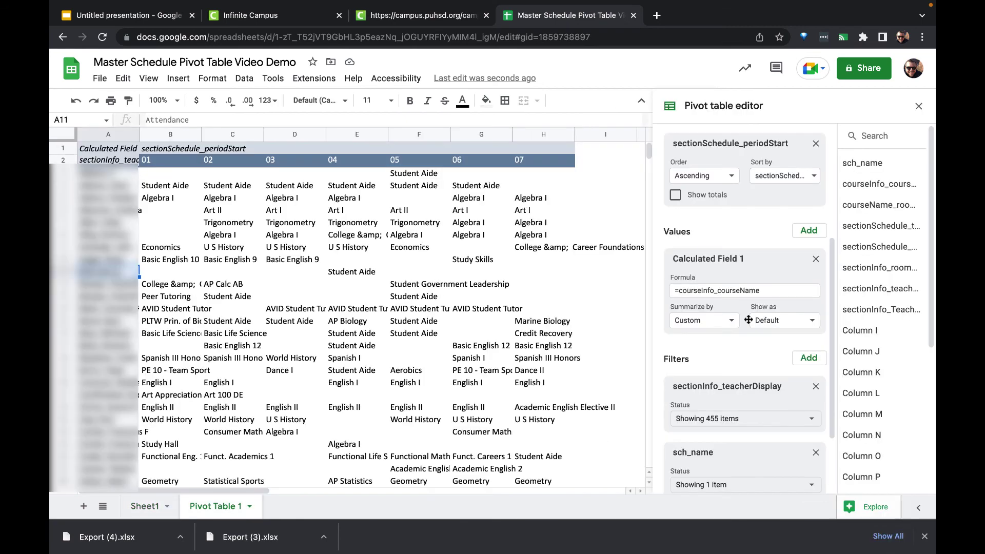
drag(679, 291, 782, 292)
key(ctrl+v)
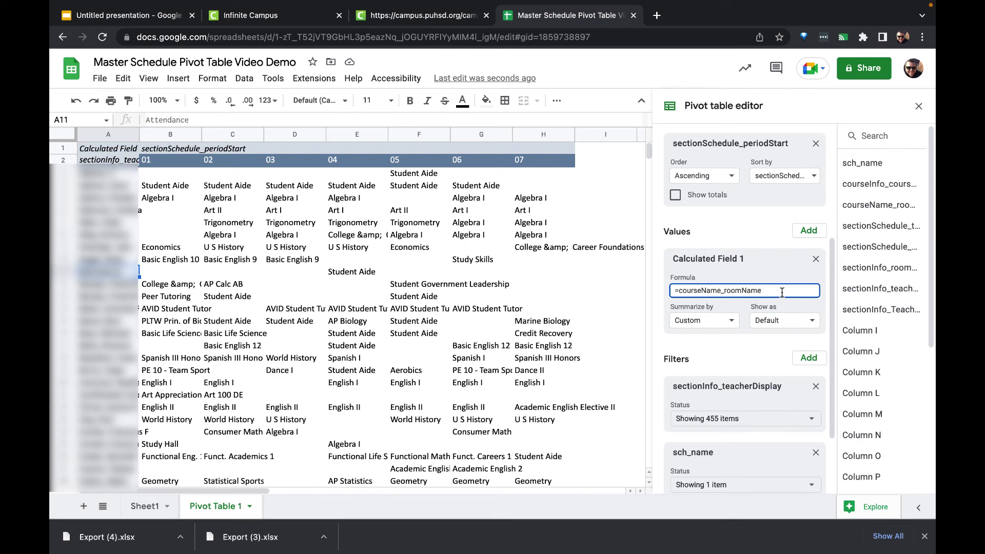
key(Return)
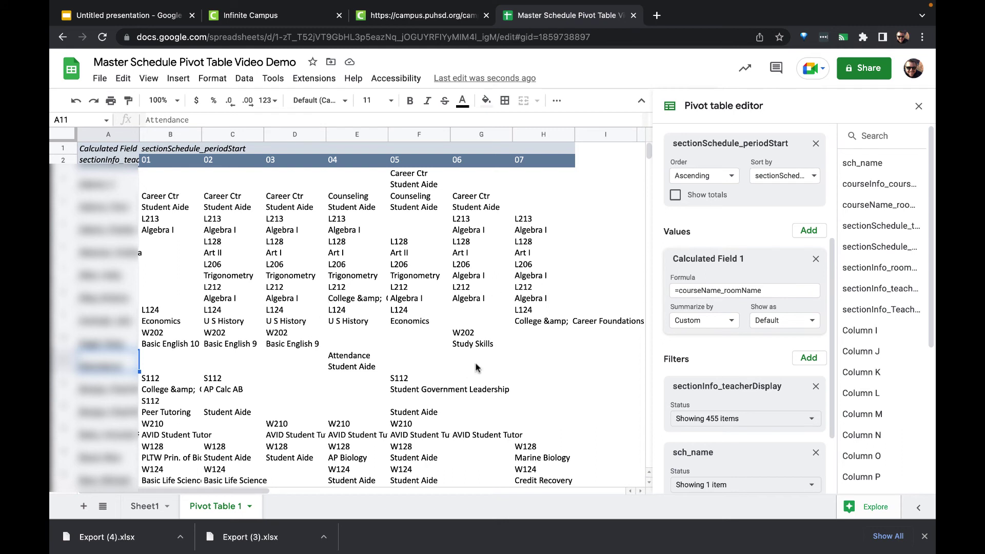
double_click(139, 134)
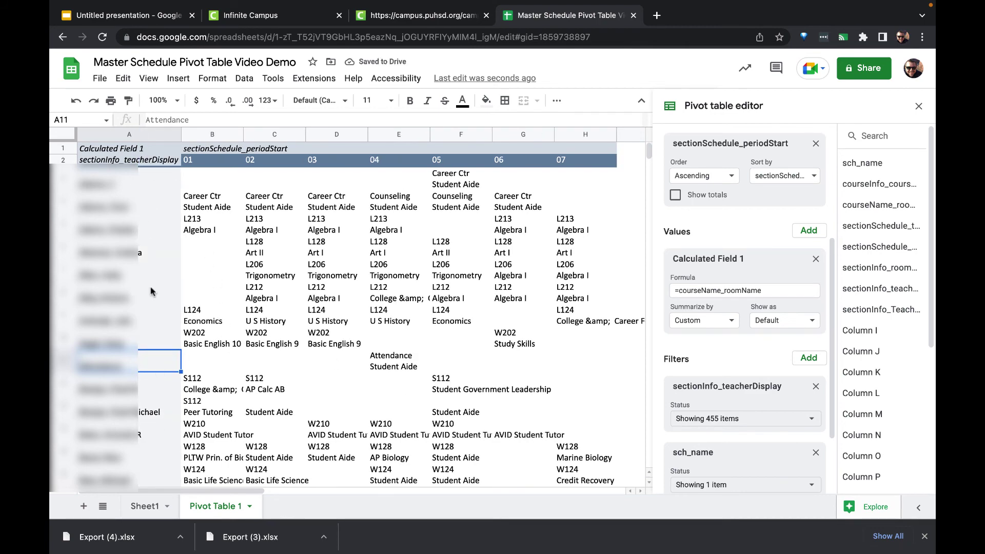
Step: Apply alternating row colours with a header row to the whole sheet
click(68, 137)
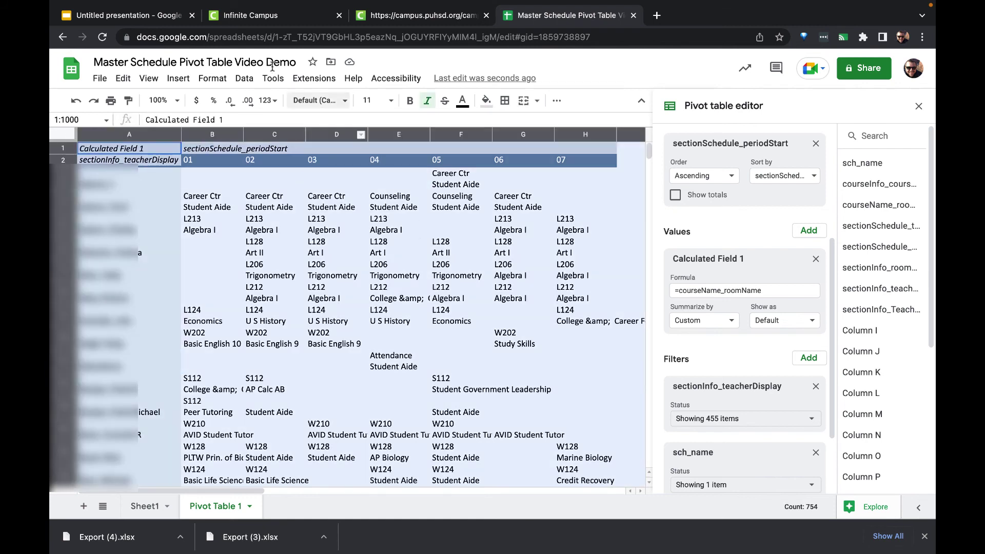
click(212, 78)
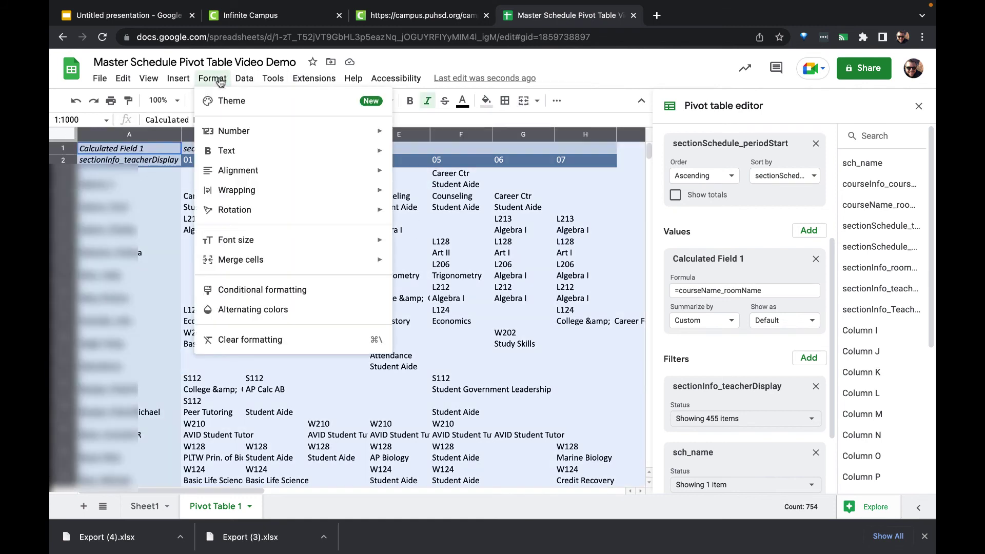
click(289, 312)
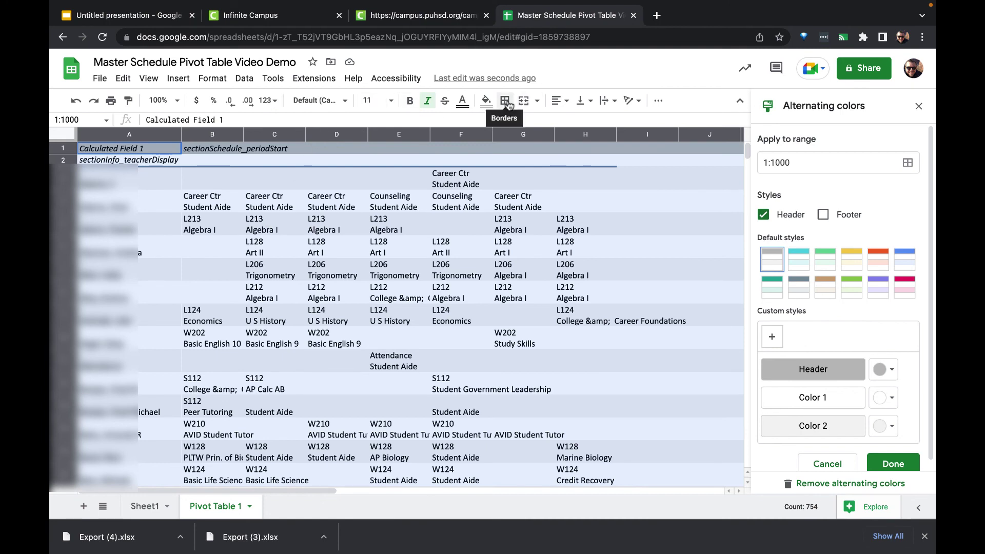
Step: Add borders around every cell of the pivot schedule
click(506, 102)
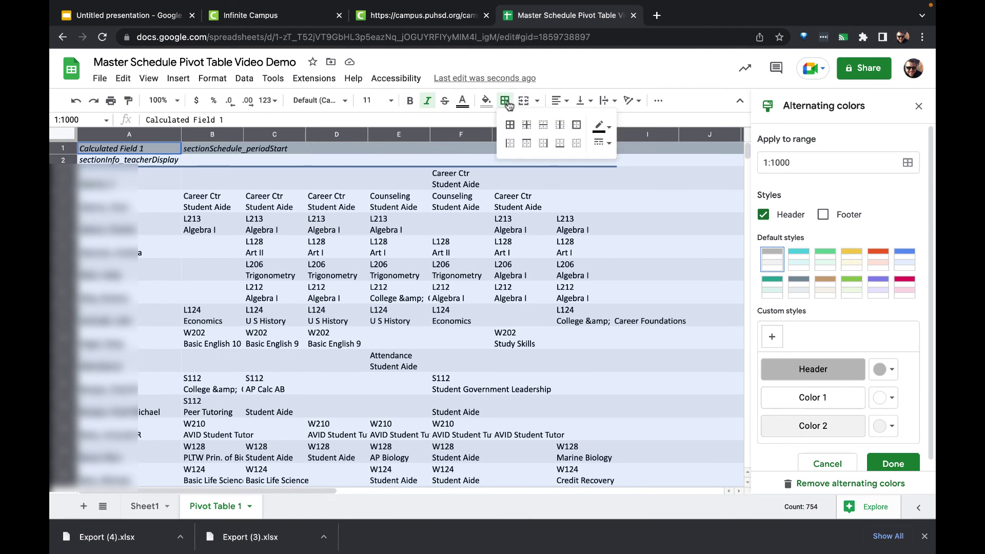
click(511, 132)
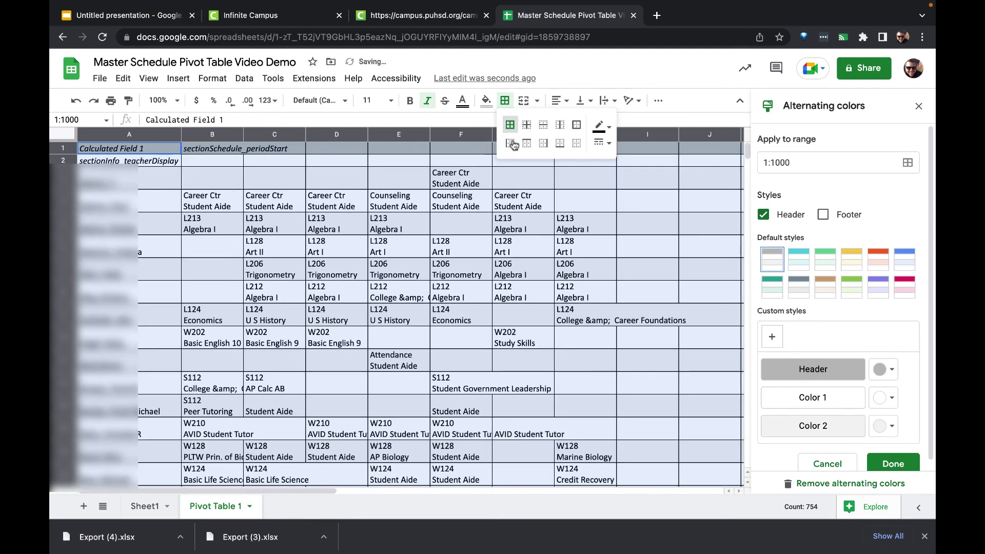
click(524, 287)
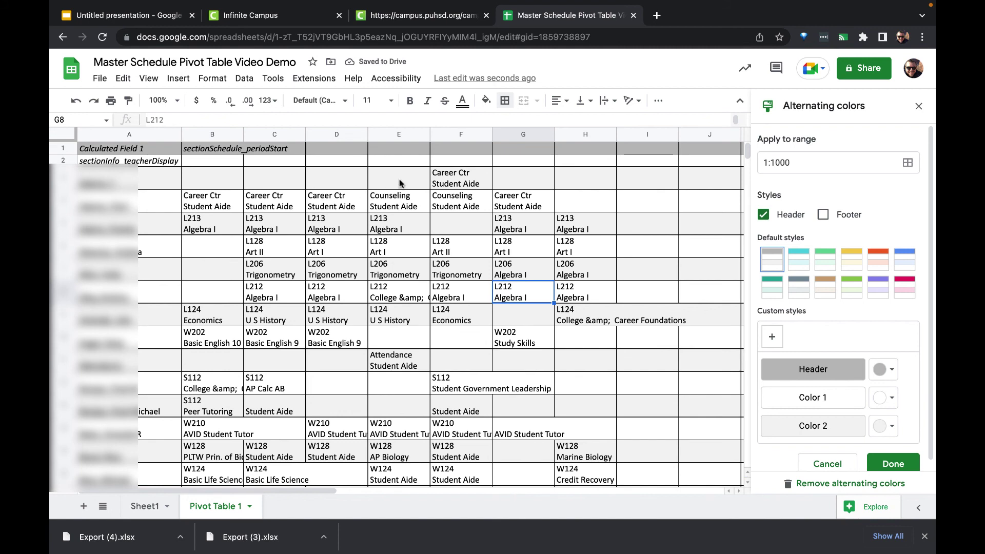
click(398, 160)
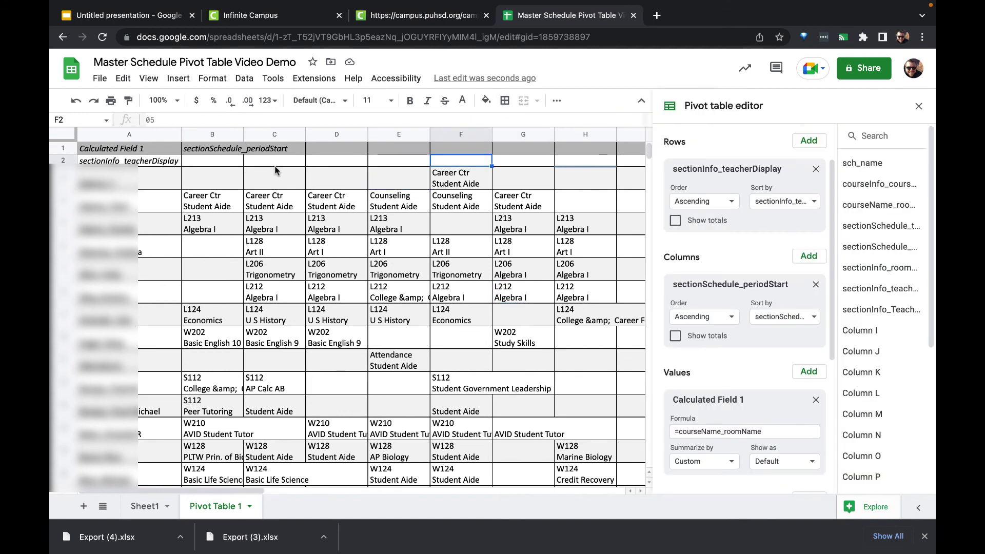
Step: Set the text colour of period headers 01–07 in B2:H2 to black
click(609, 163)
click(635, 164)
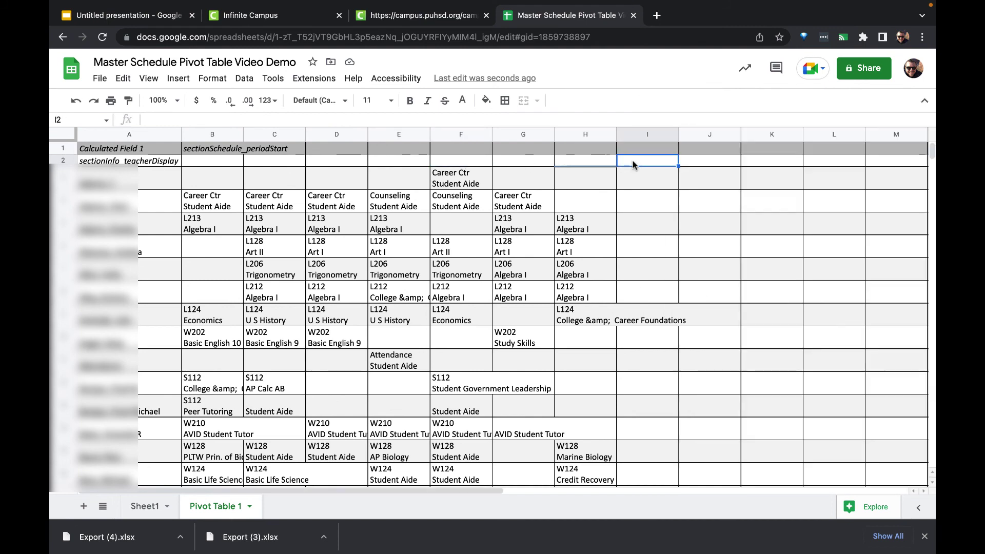
click(225, 165)
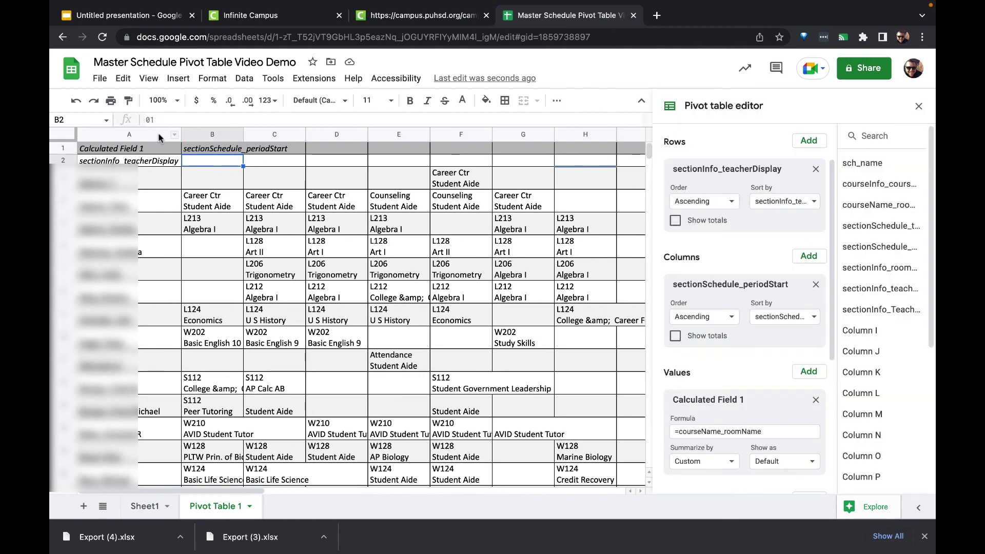
click(261, 163)
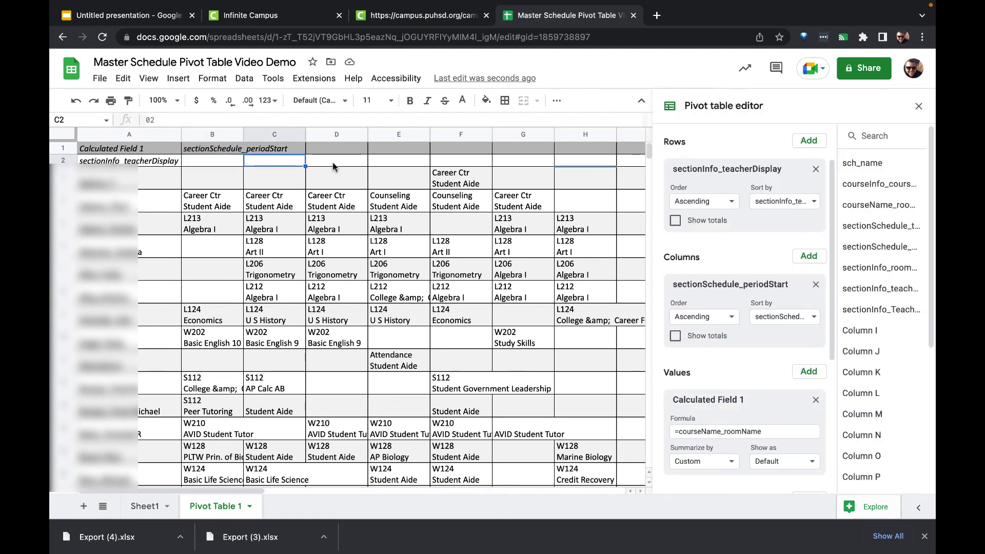
click(329, 165)
key(Left)
key(Left)
drag(334, 164, 594, 167)
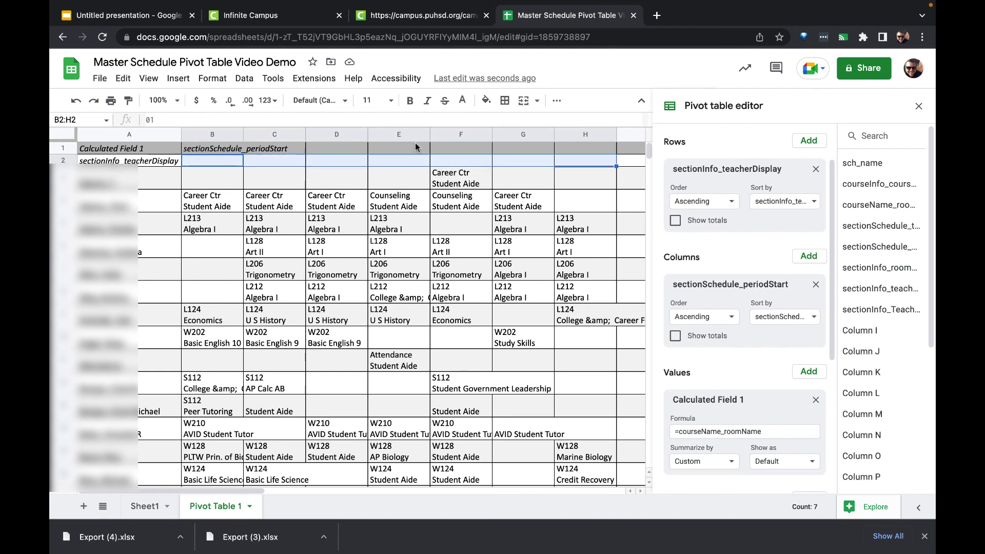
click(463, 100)
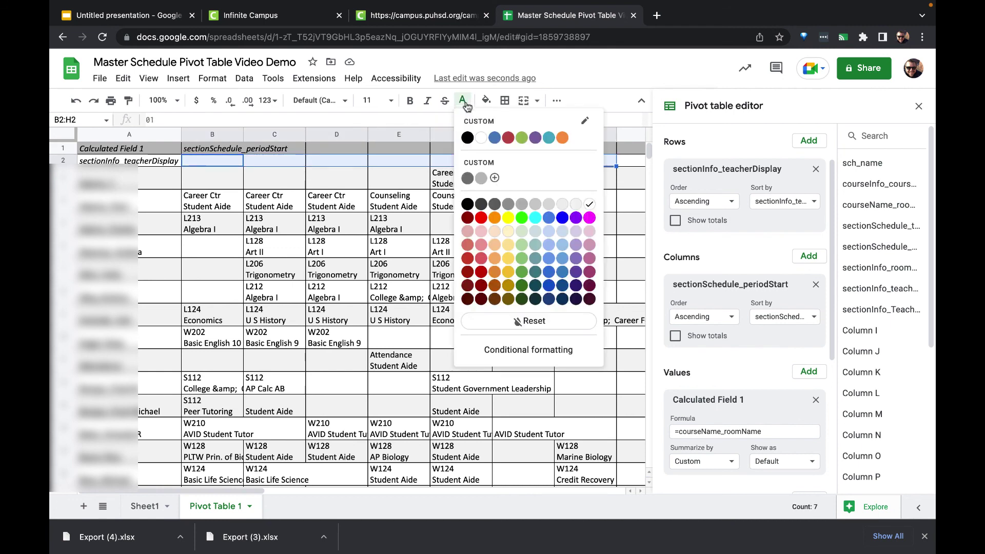
click(467, 137)
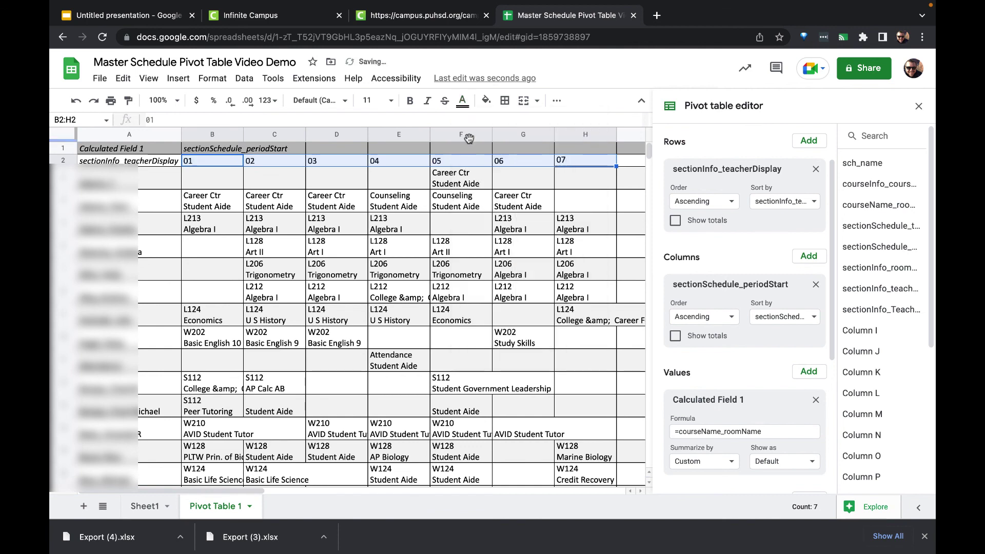
click(513, 254)
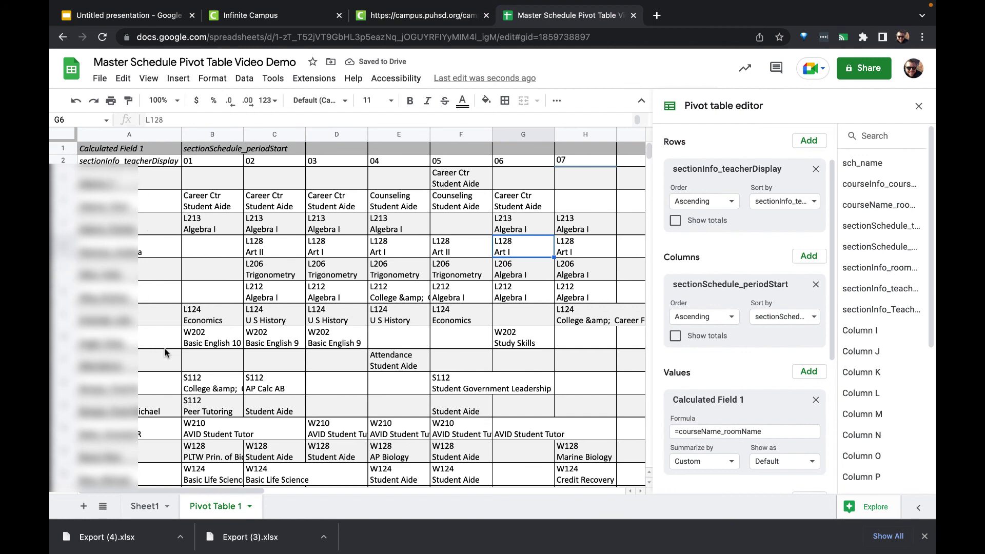
Step: Rename the Pivot Table 1 sheet to HHS
double_click(218, 507)
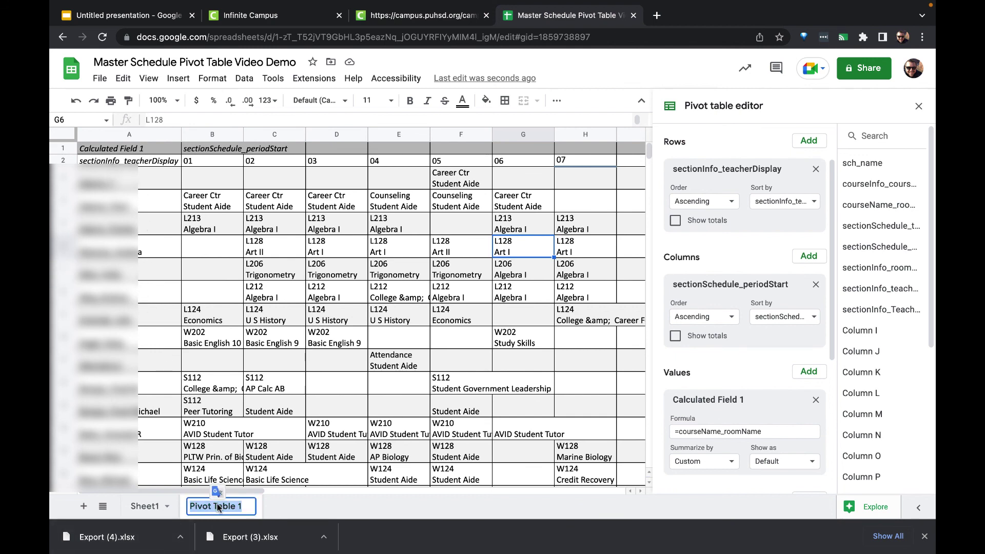
text(HHS)
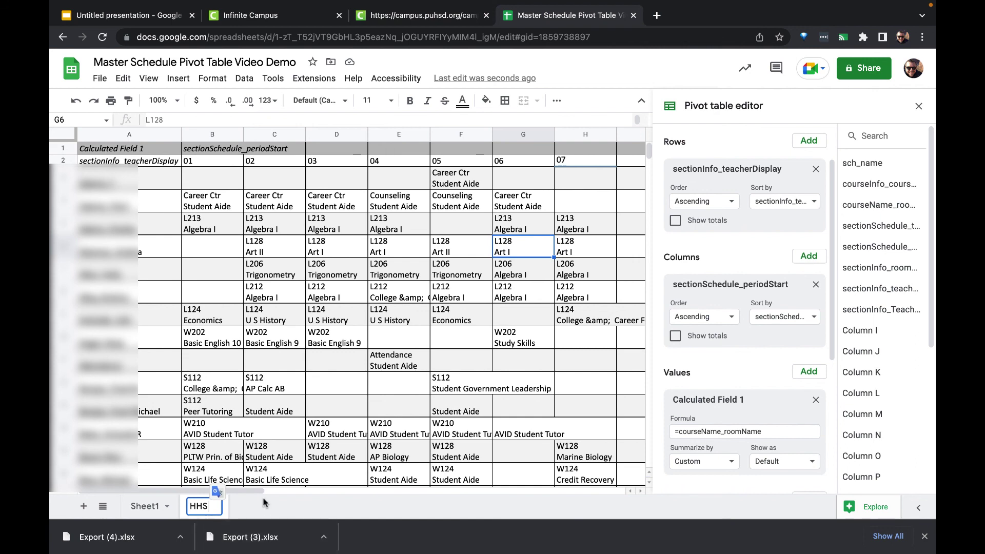
key(Return)
Step: Duplicate the HHS sheet to create Copy of HHS
click(216, 506)
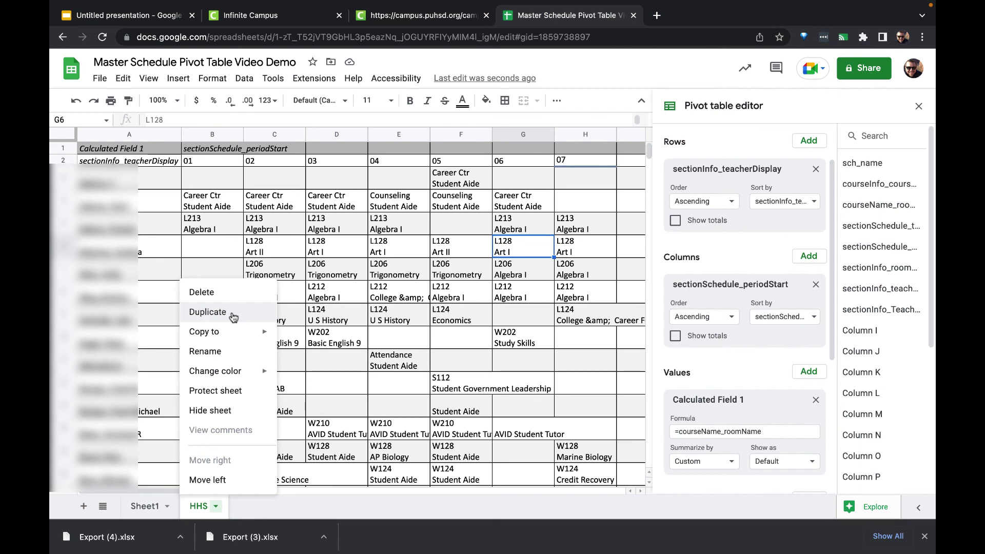
click(208, 312)
key(super+a)
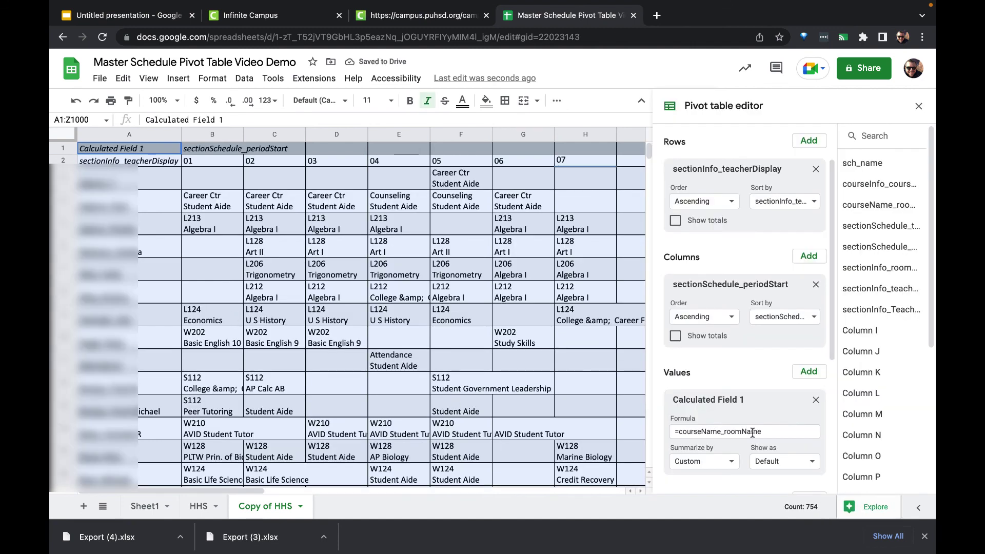
Step: Filter the copied pivot's sch_name to Liberty High School only and close the pivot editor
scroll(752, 433, down, 5)
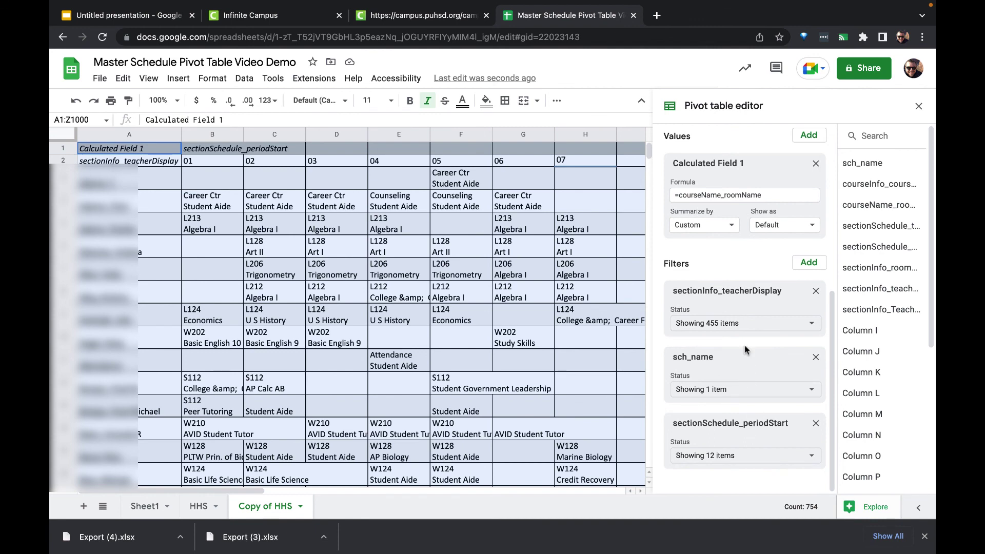
click(739, 390)
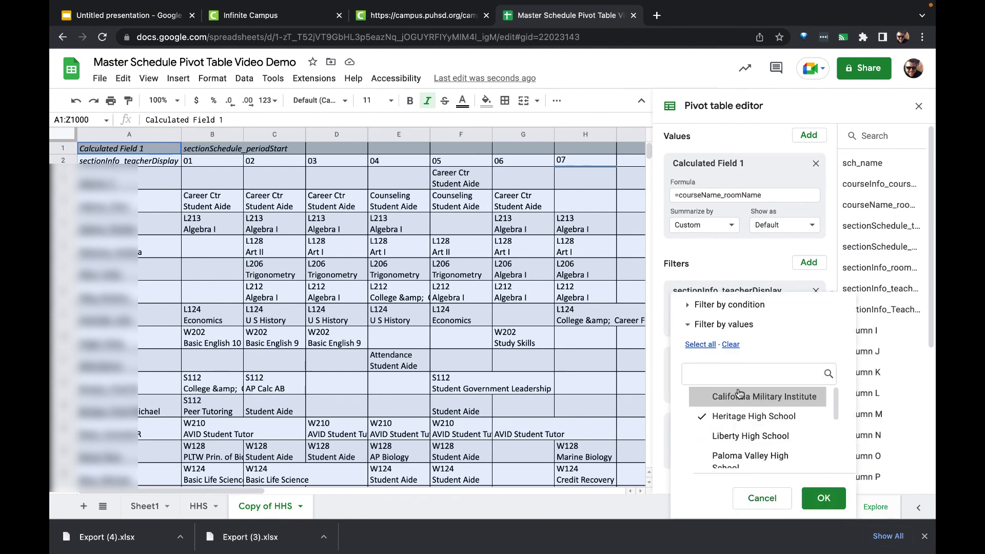
click(753, 437)
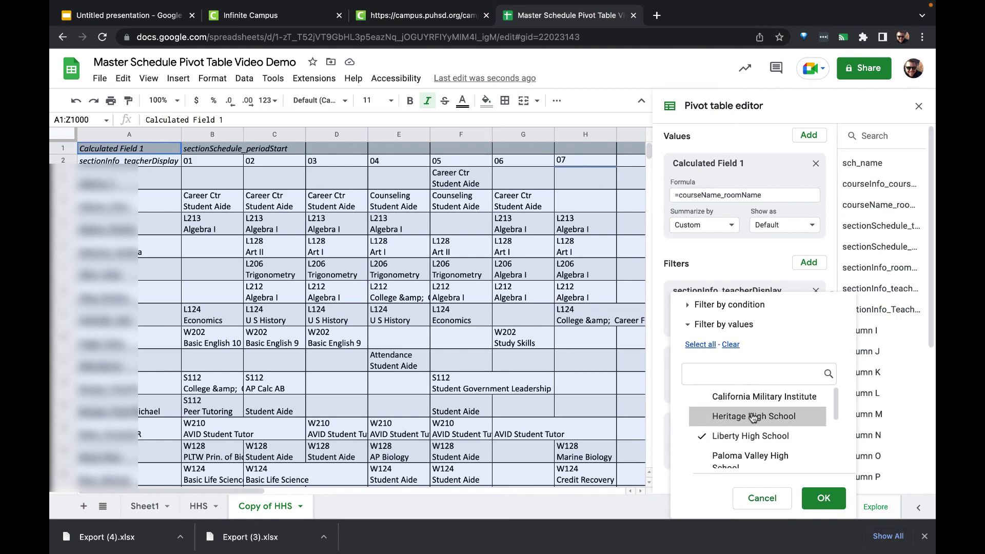
click(823, 499)
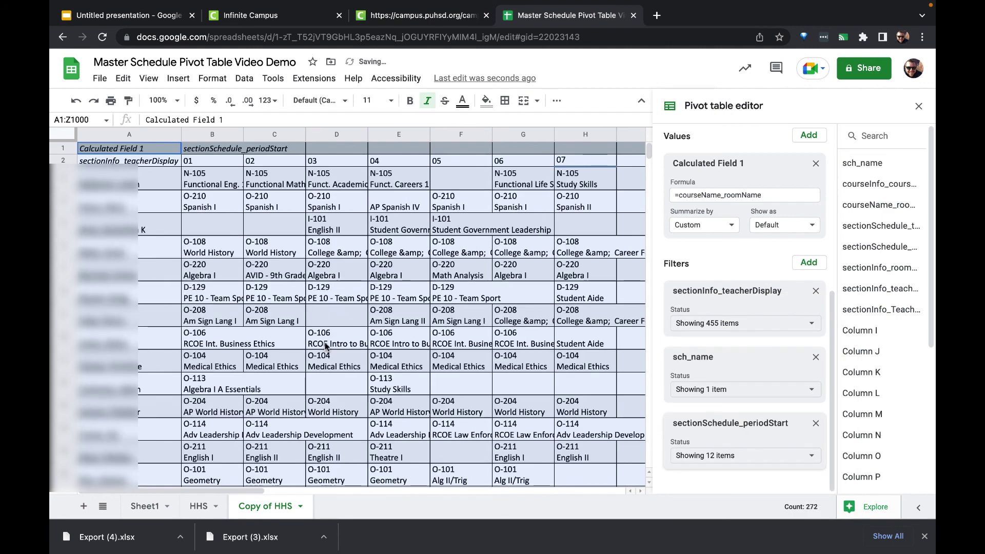
click(919, 106)
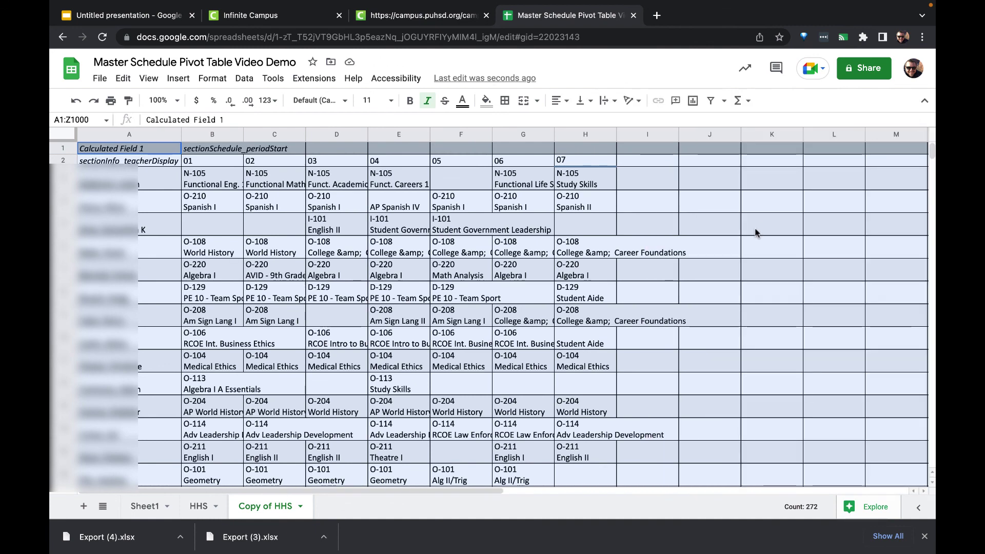